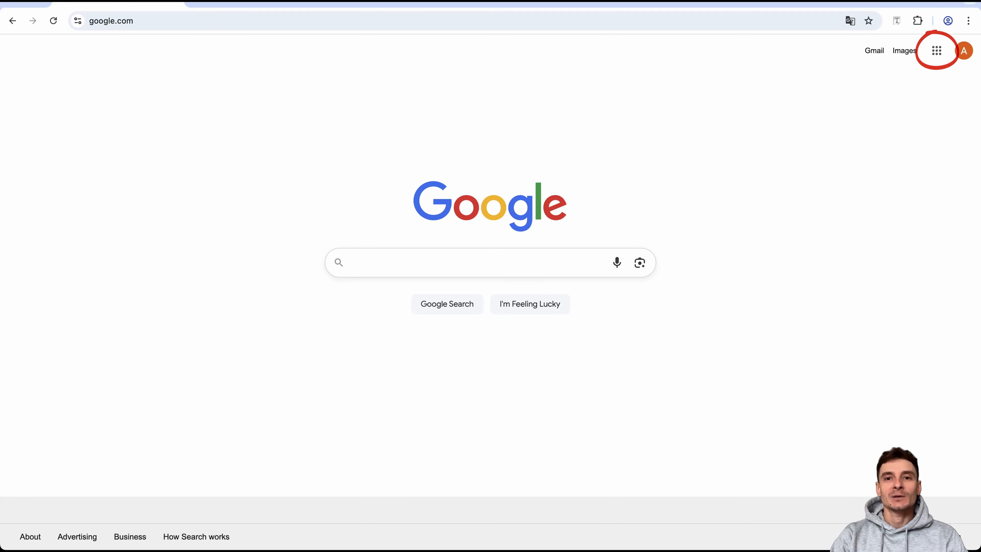
- Open Google Sheets from the Google homepage and create a blank spreadsheet
{"action": "left_click", "coordinate": [936, 50]}
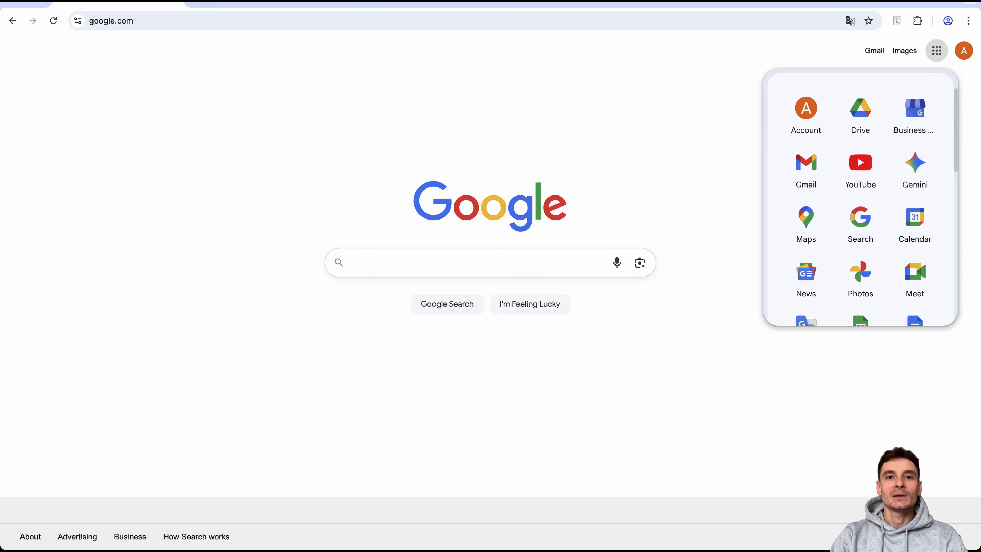
{"action": "scroll", "coordinate": [860, 197], "scroll_direction": "down", "scroll_amount": 2}
{"action": "left_click", "coordinate": [860, 250]}
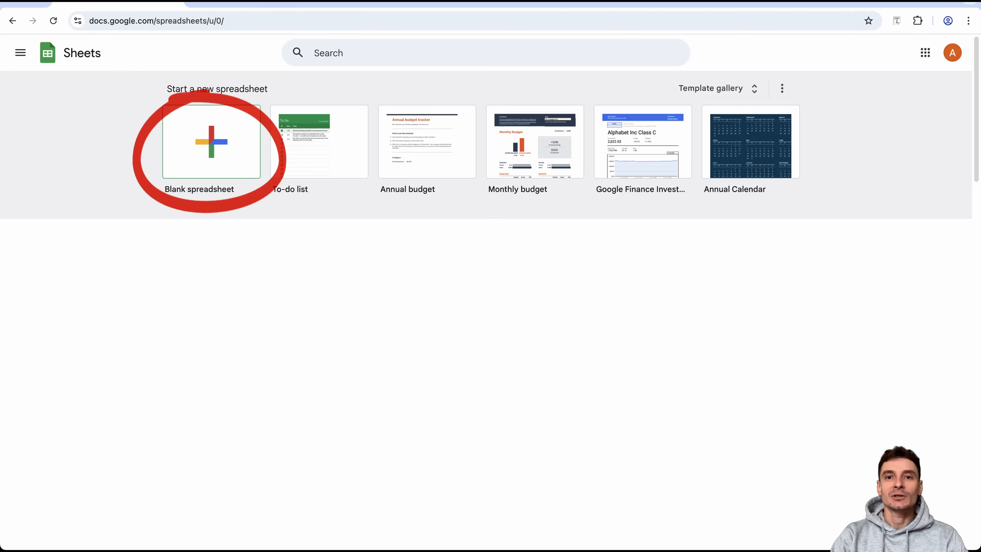
{"action": "left_click", "coordinate": [211, 142]}
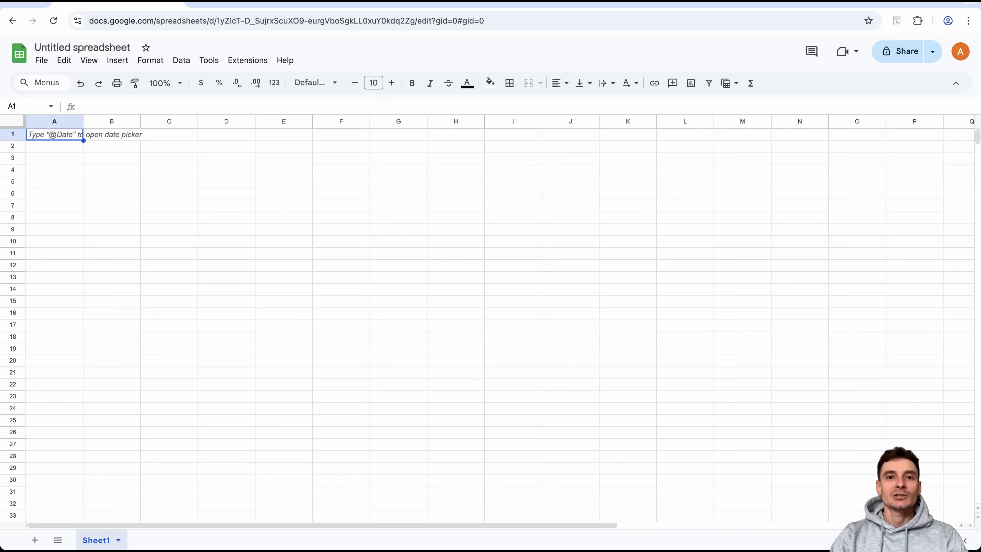
- Delete rows 31 to 1000 from the empty sheet and return to cell A1
{"action": "scroll", "coordinate": [500, 325], "scroll_direction": "down", "scroll_amount": 20}
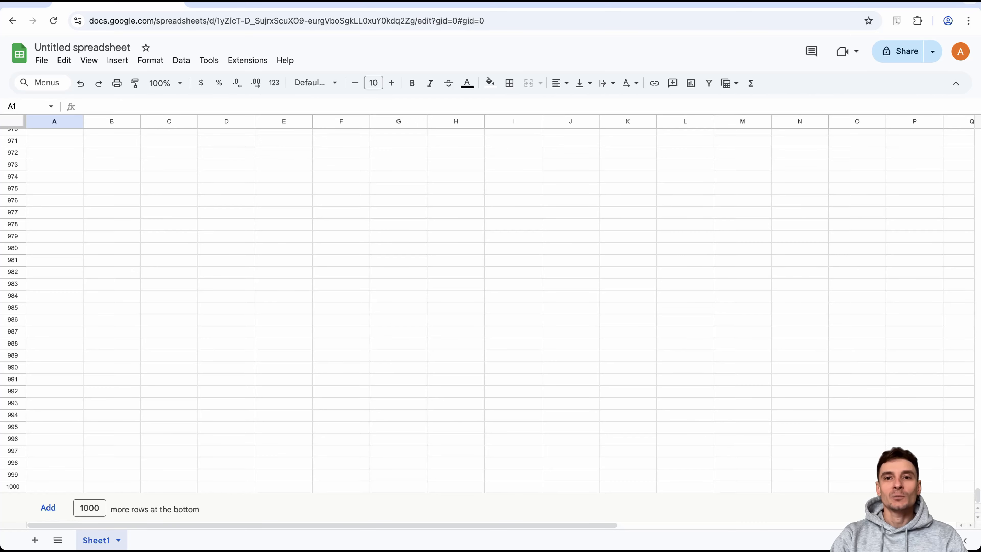
{"action": "left_click", "coordinate": [12, 486]}
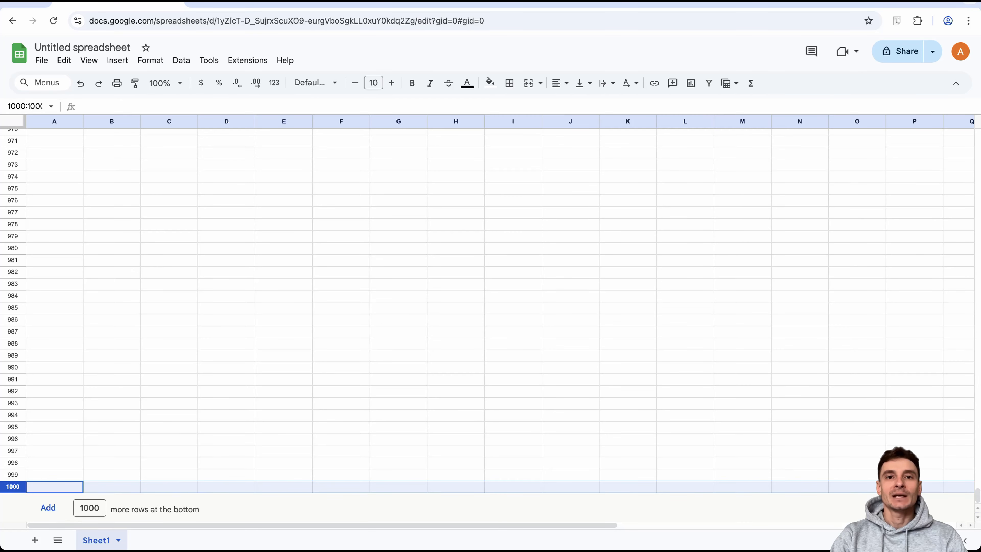
{"action": "scroll", "coordinate": [500, 324], "scroll_direction": "up", "scroll_amount": 20}
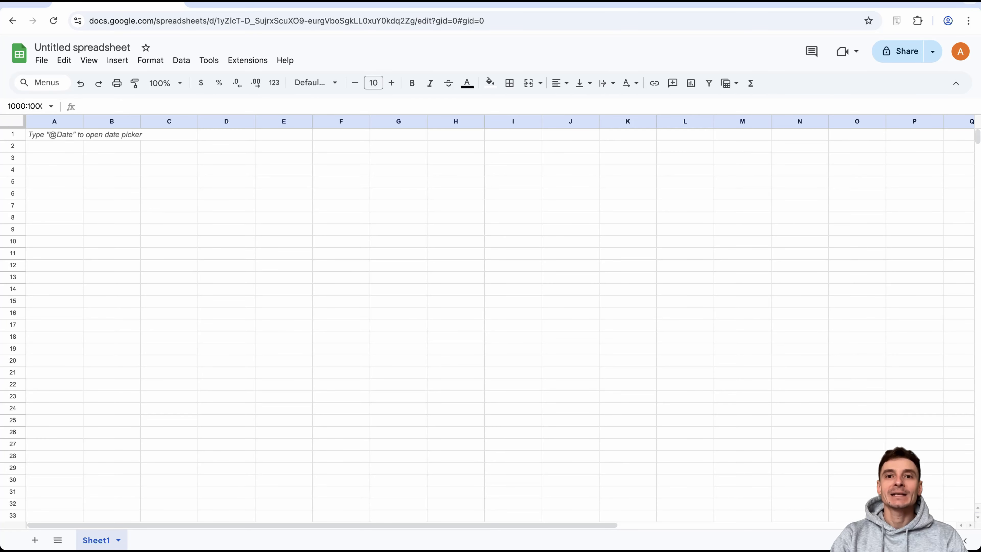
{"action": "left_click", "coordinate": [13, 491], "text": "shift"}
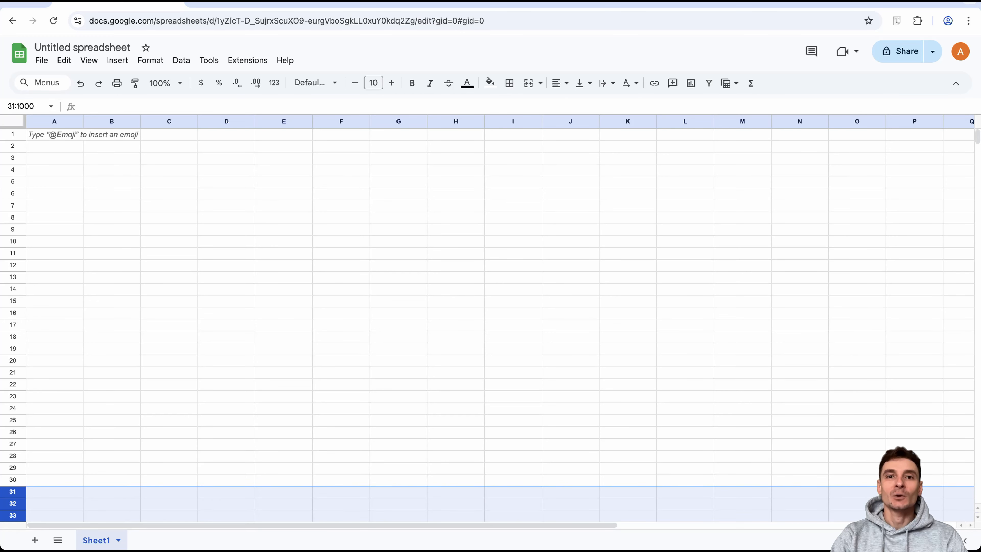
{"action": "right_click", "coordinate": [12, 491]}
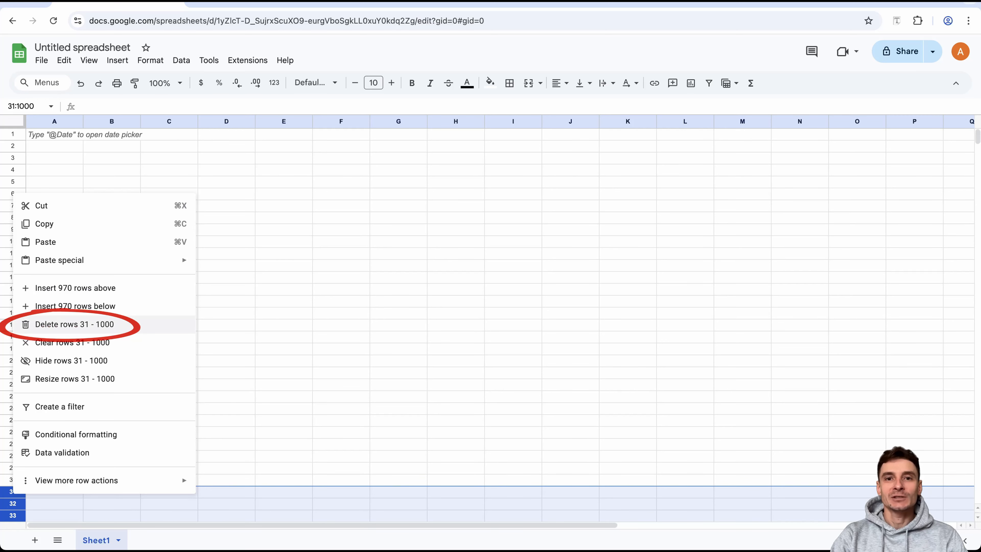
{"action": "left_click", "coordinate": [75, 324]}
{"action": "left_click", "coordinate": [54, 135]}
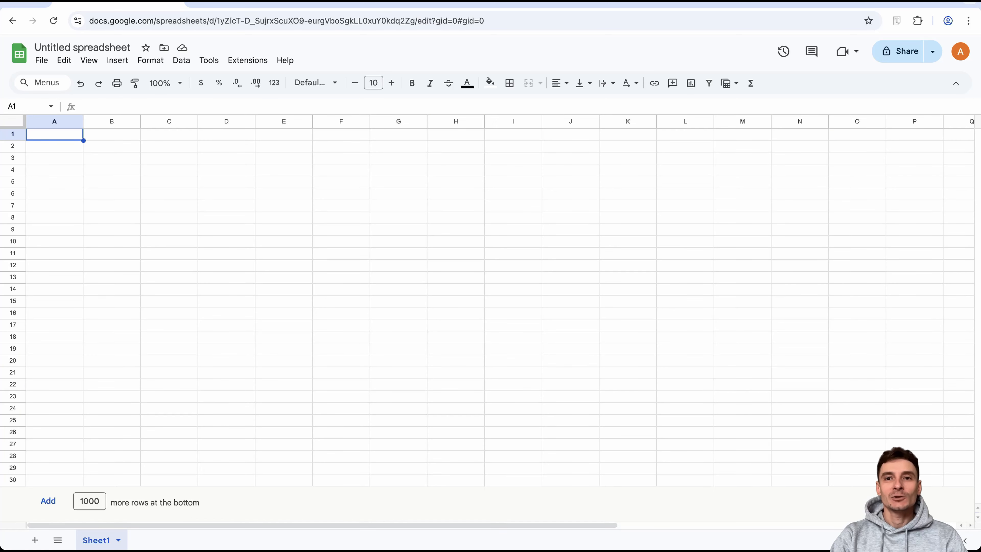
- Insert two columns after column Z, and go back to cell A1
{"action": "scroll", "coordinate": [500, 301], "scroll_direction": "right", "scroll_amount": 10}
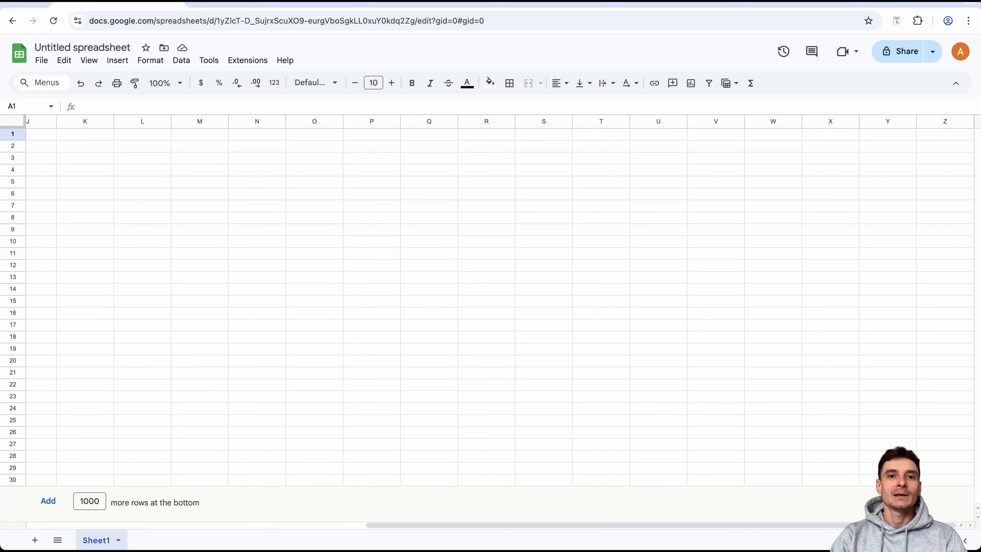
{"action": "left_click_drag", "start_coordinate": [945, 122], "coordinate": [887, 121]}
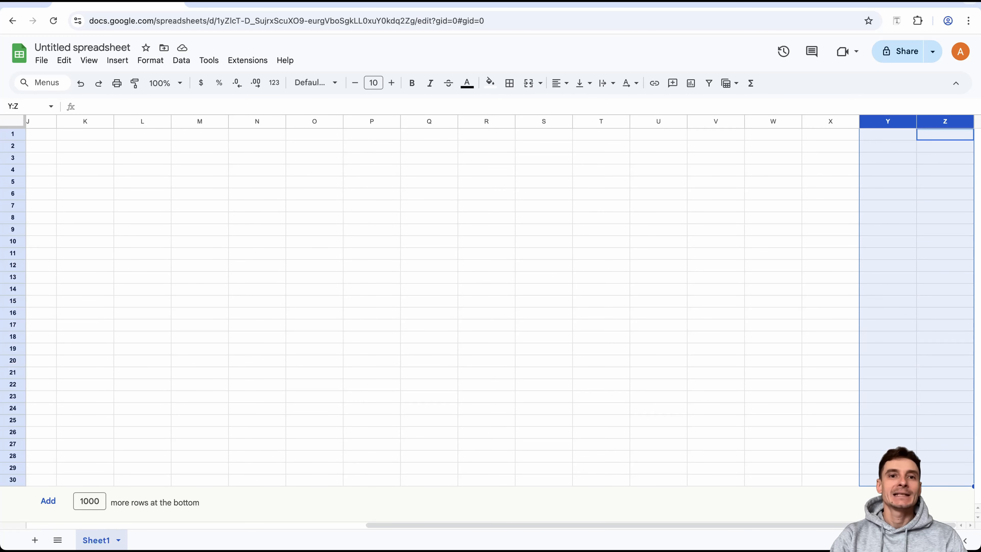
{"action": "right_click", "coordinate": [896, 121]}
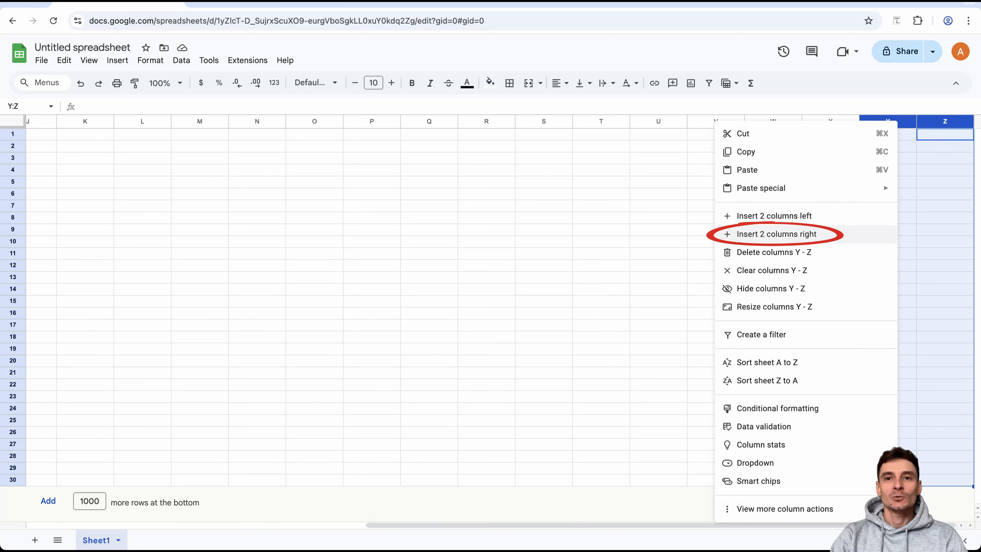
{"action": "left_click", "coordinate": [776, 233]}
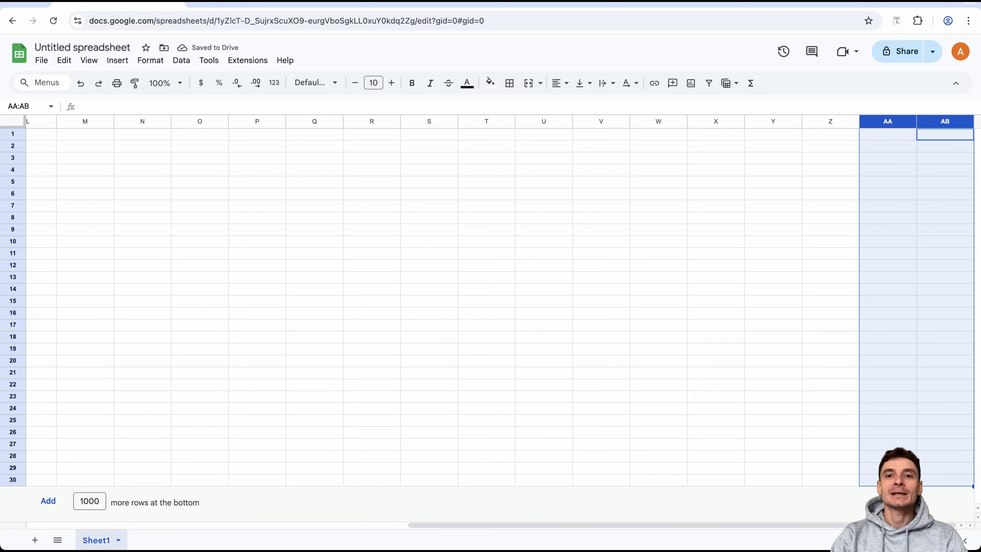
{"action": "key", "text": "ctrl+Home"}
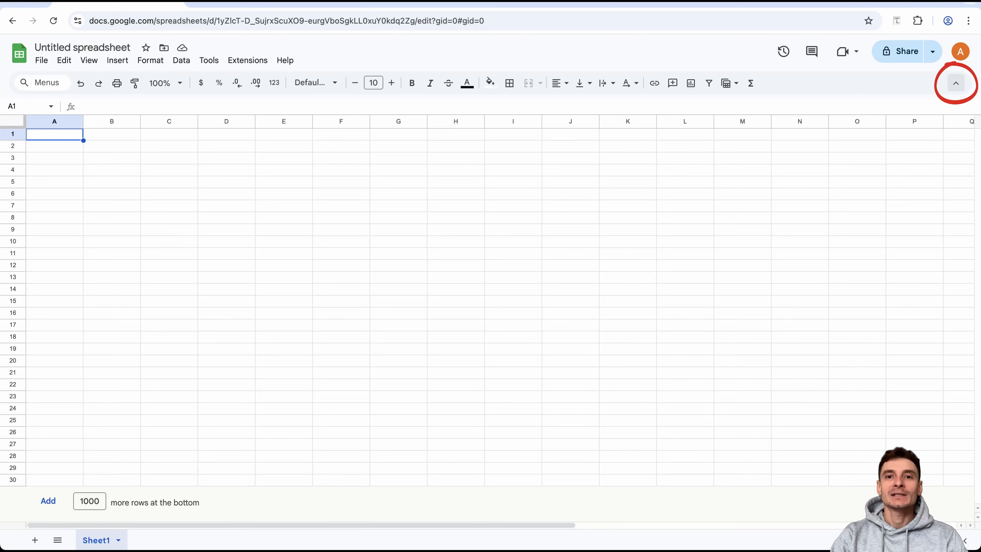
- Rename the spreadsheet file as "Upload Sheet Google Ads"
{"action": "key", "text": "ctrl+shift+f"}
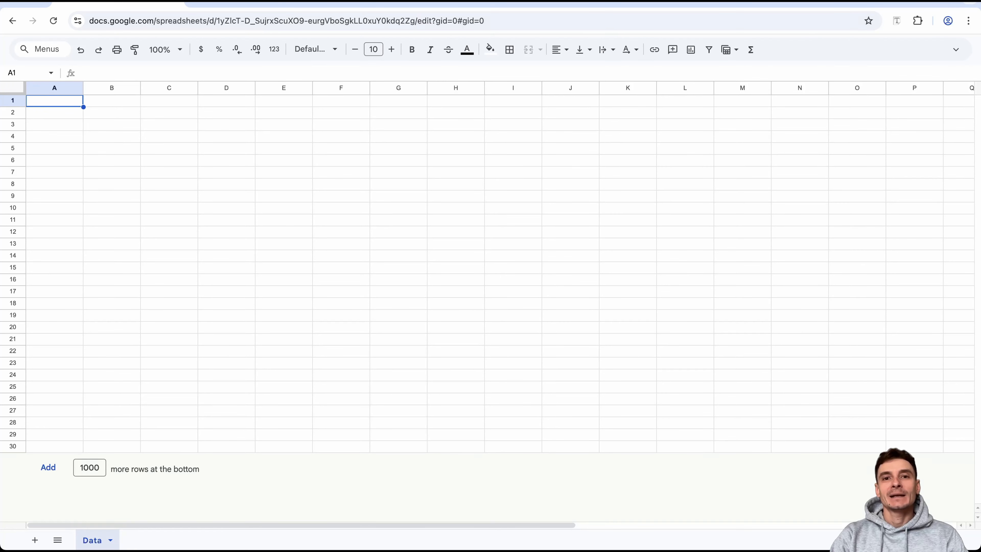
{"action": "key", "text": "ctrl+shift+f"}
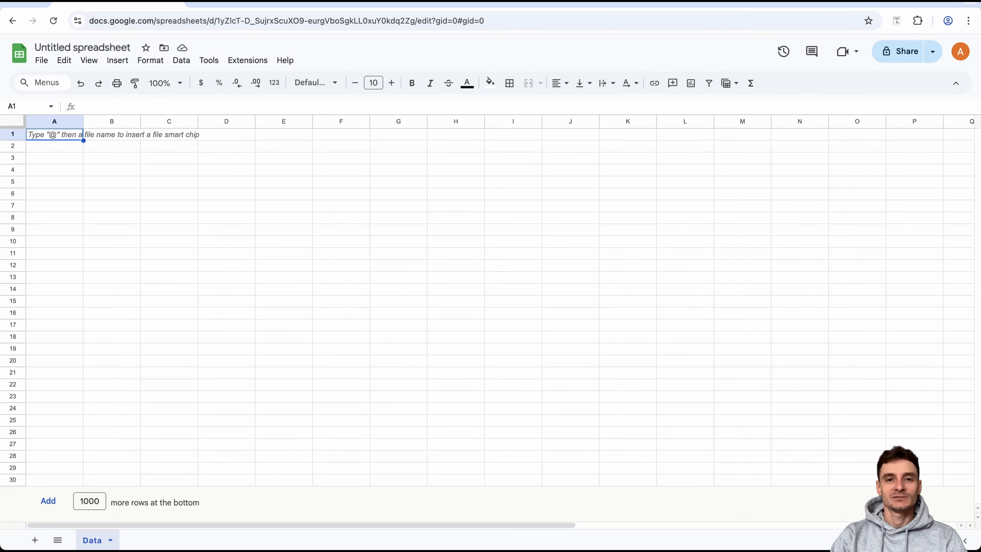
{"action": "left_click", "coordinate": [82, 48]}
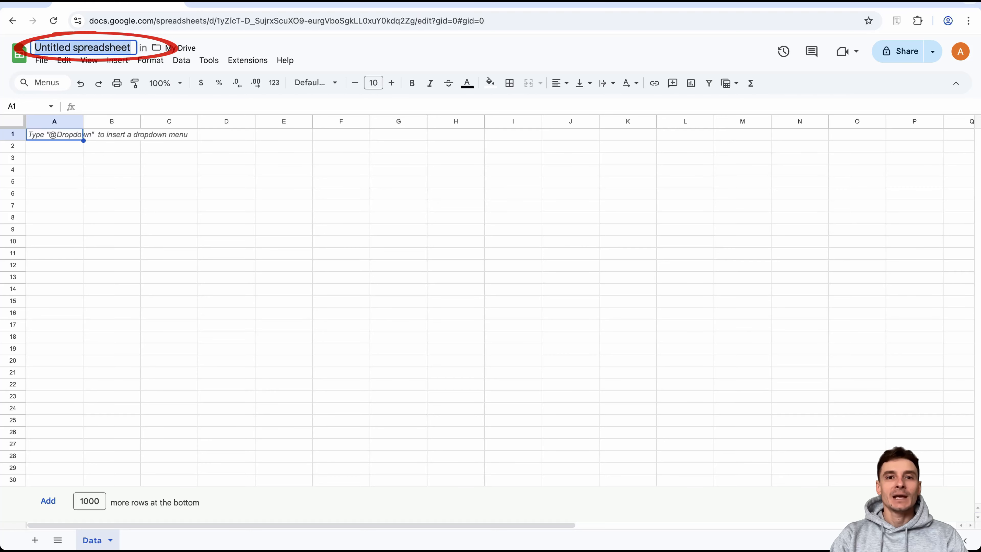
{"action": "type", "text": "Upload Sheet Google Ads"}
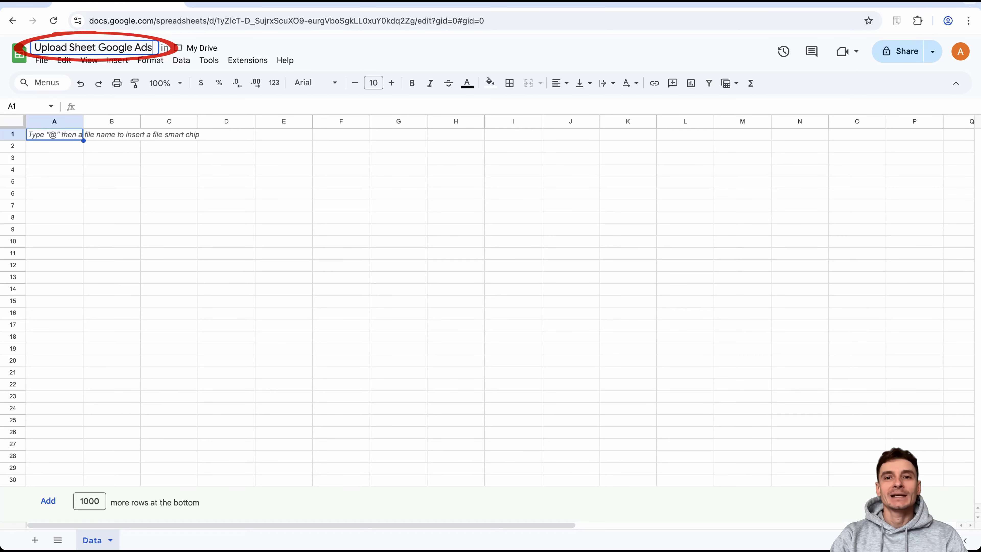
{"action": "key", "text": "Return"}
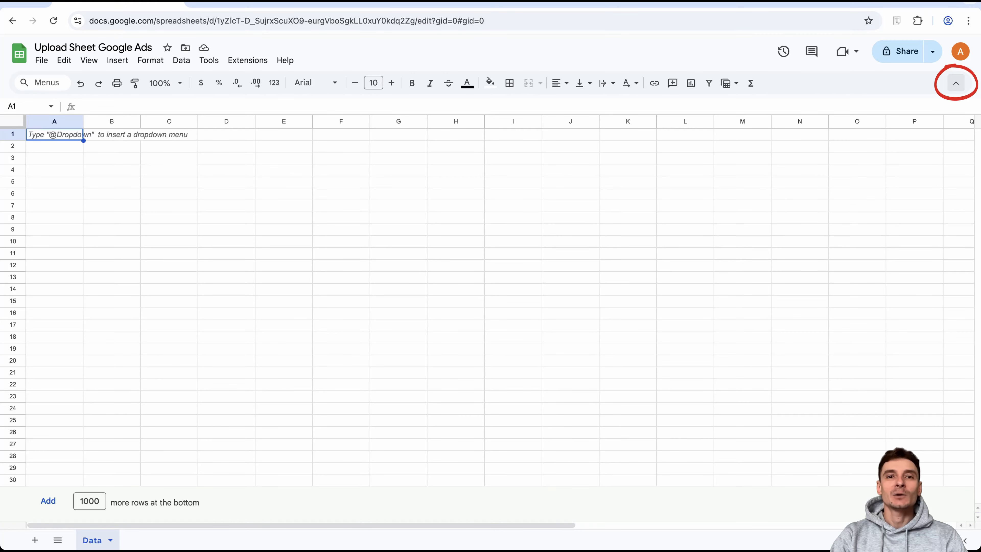
- Hide the menus and freeze row 1 and column A of the Data sheet
{"action": "left_click", "coordinate": [955, 83]}
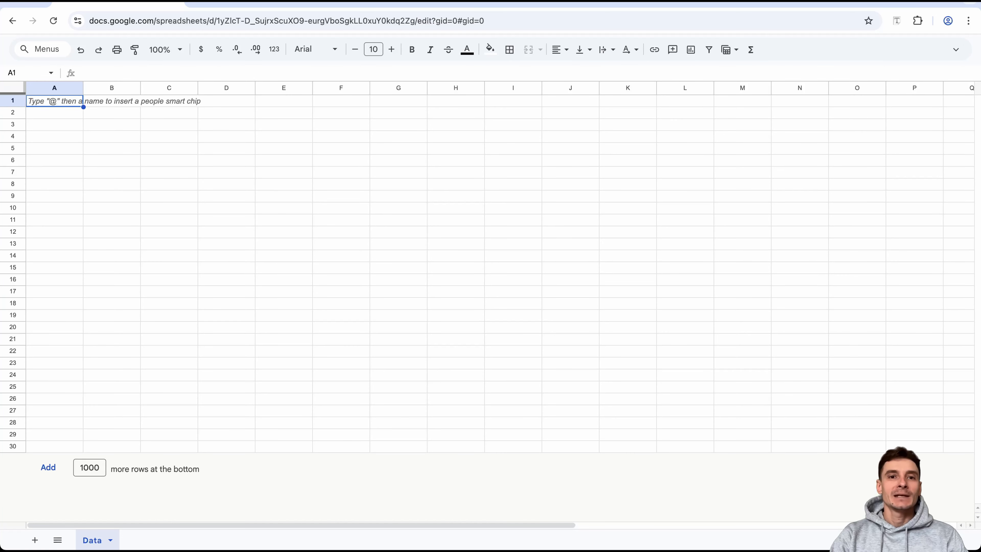
{"action": "left_click_drag", "start_coordinate": [13, 94], "coordinate": [13, 108]}
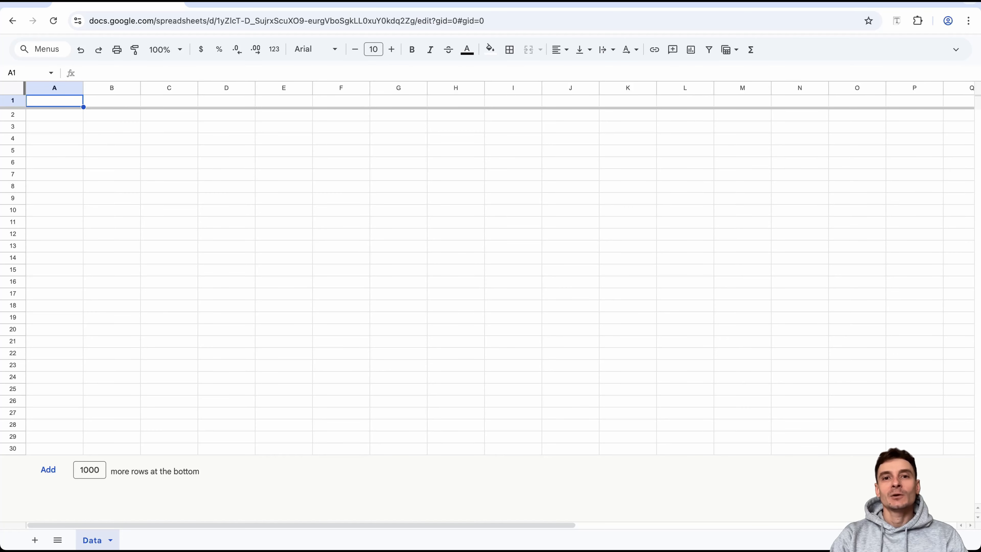
{"action": "left_click_drag", "start_coordinate": [24, 89], "coordinate": [84, 88]}
{"action": "scroll", "coordinate": [523, 270], "scroll_direction": "right", "scroll_amount": 6}
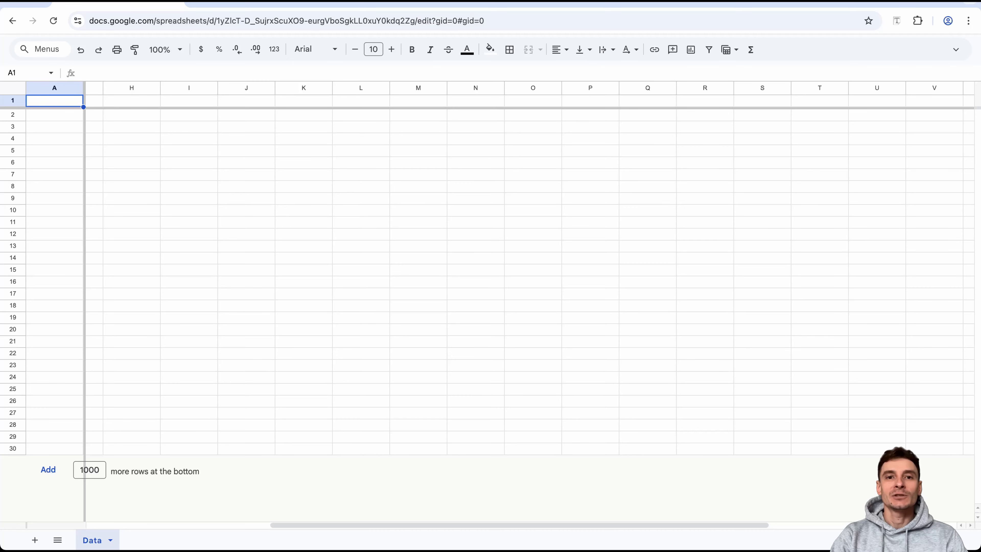
{"action": "scroll", "coordinate": [523, 271], "scroll_direction": "left", "scroll_amount": 6}
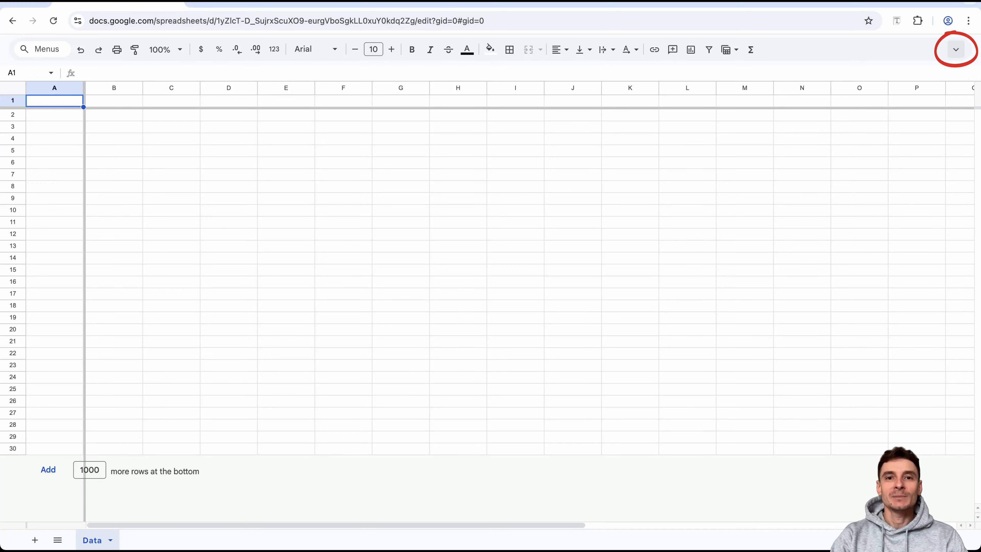
- Try freezing two rows from the restored menus, return the freeze to one row, and hide the menus again
{"action": "left_click", "coordinate": [956, 50]}
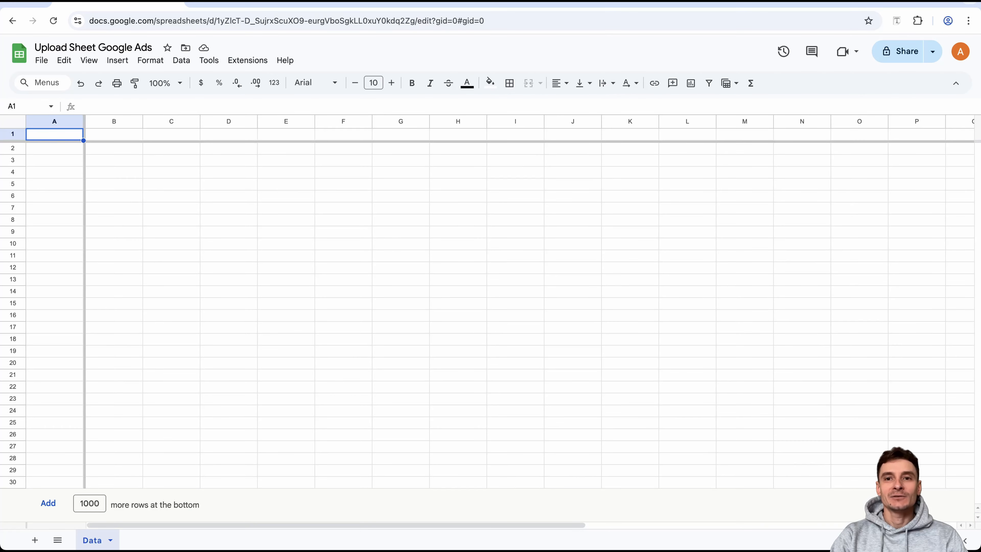
{"action": "left_click", "coordinate": [89, 60]}
{"action": "mouse_move", "coordinate": [110, 98]}
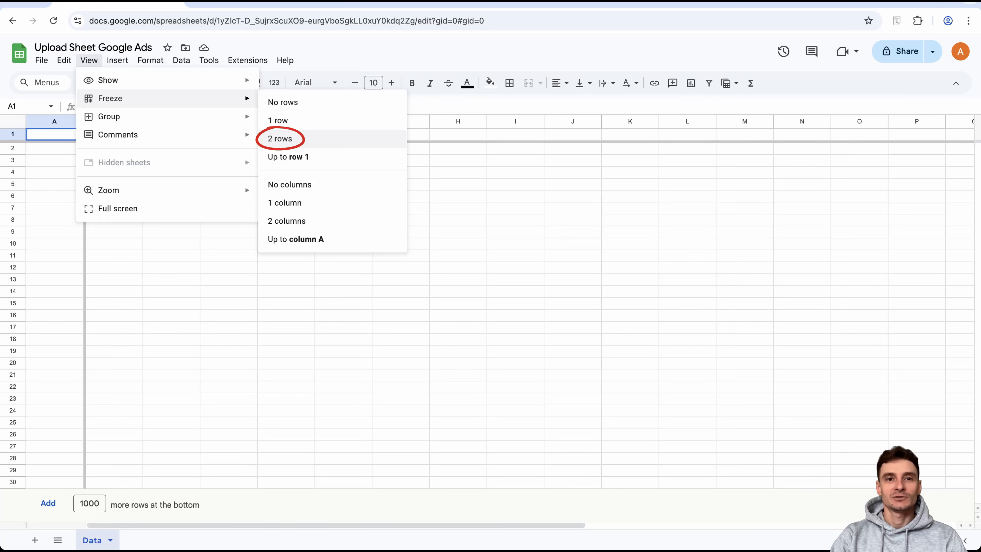
{"action": "left_click", "coordinate": [280, 139]}
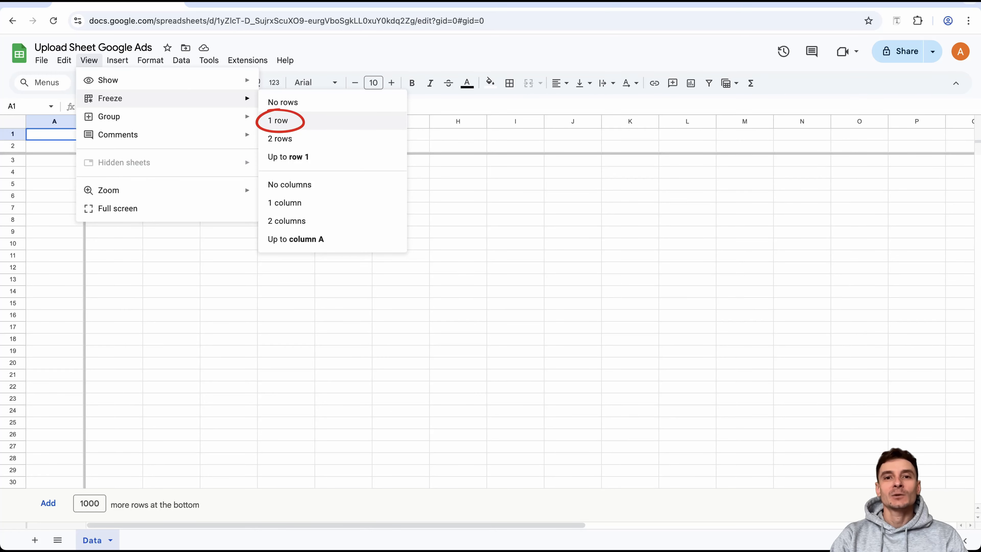
{"action": "left_click", "coordinate": [278, 120]}
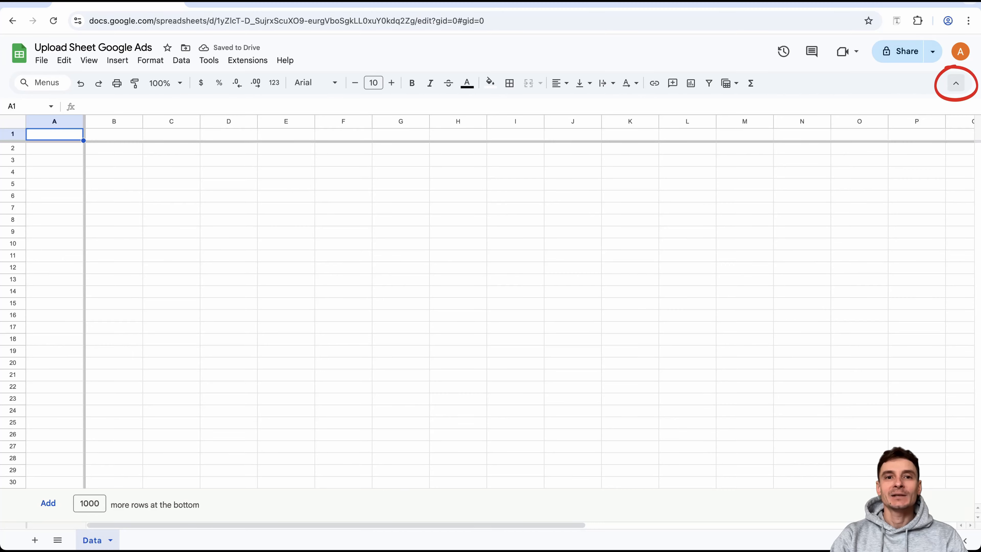
{"action": "left_click", "coordinate": [955, 83]}
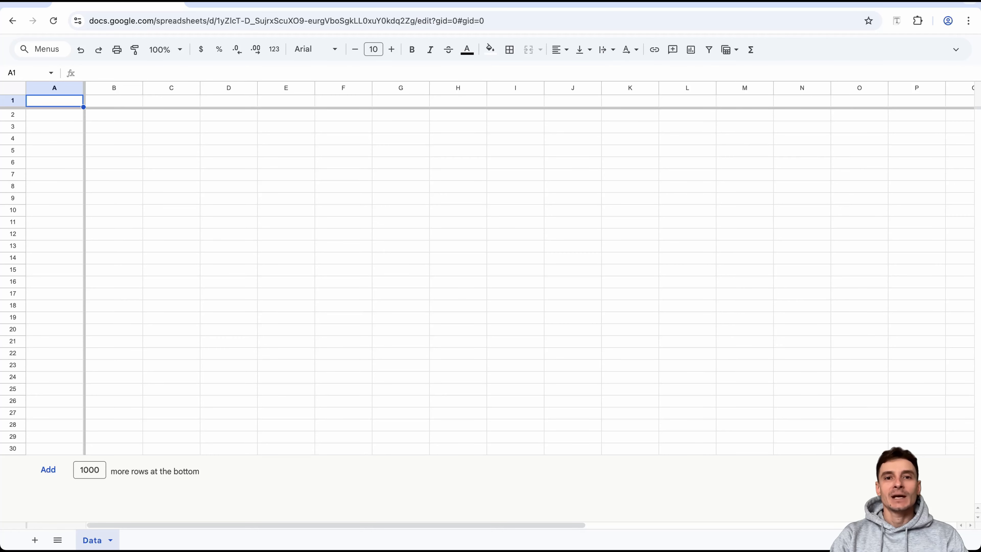
- Enter the column headers "Campaign" in A1 and "Ad Group" in B1
{"action": "key", "text": "Return"}
{"action": "type", "text": "Campaign"}
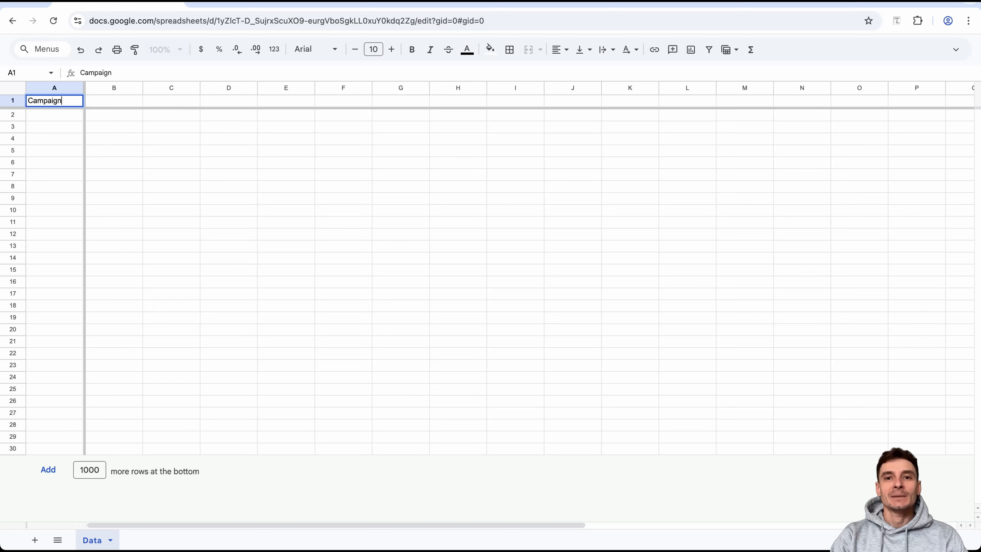
{"action": "key", "text": "Return"}
{"action": "key", "text": "Right"}
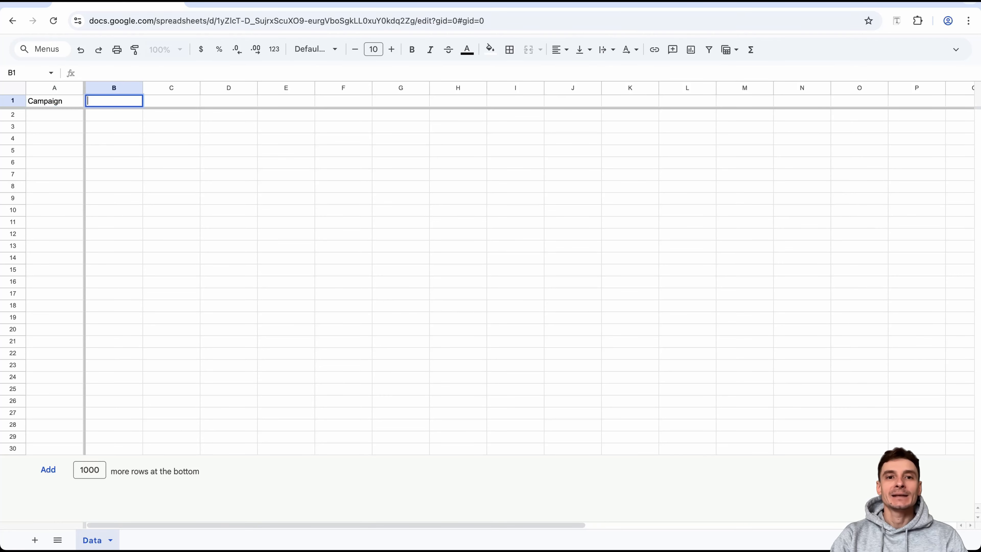
{"action": "type", "text": "Ad Group"}
{"action": "key", "text": "Return"}
{"action": "key", "text": "Right"}
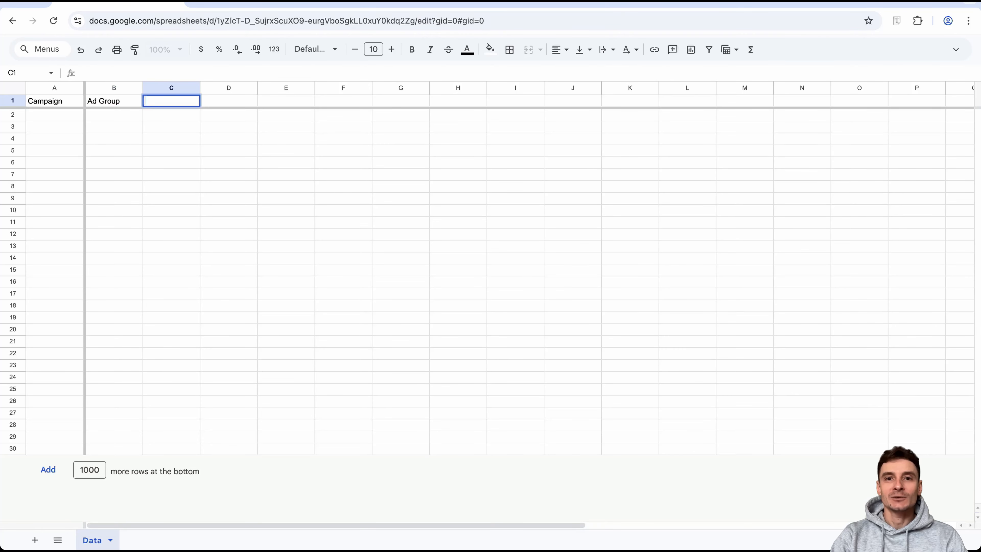
- Enter the column headers "Keyword" in C1 and "Headline 1" in D1
{"action": "type", "text": "Keyword"}
{"action": "key", "text": "Return"}
{"action": "key", "text": "Right"}
{"action": "type", "text": "Headline 1"}
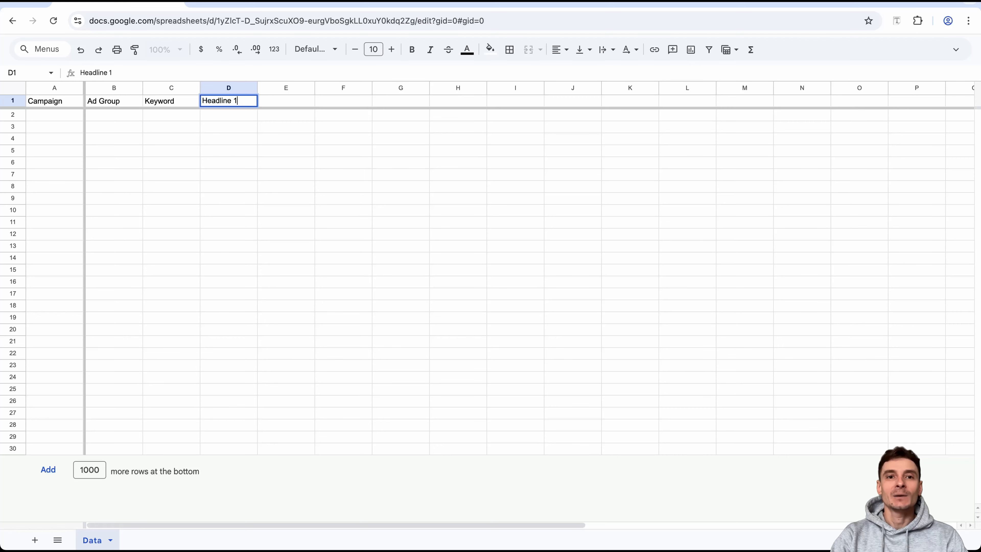
{"action": "key", "text": "Return"}
{"action": "key", "text": "Right"}
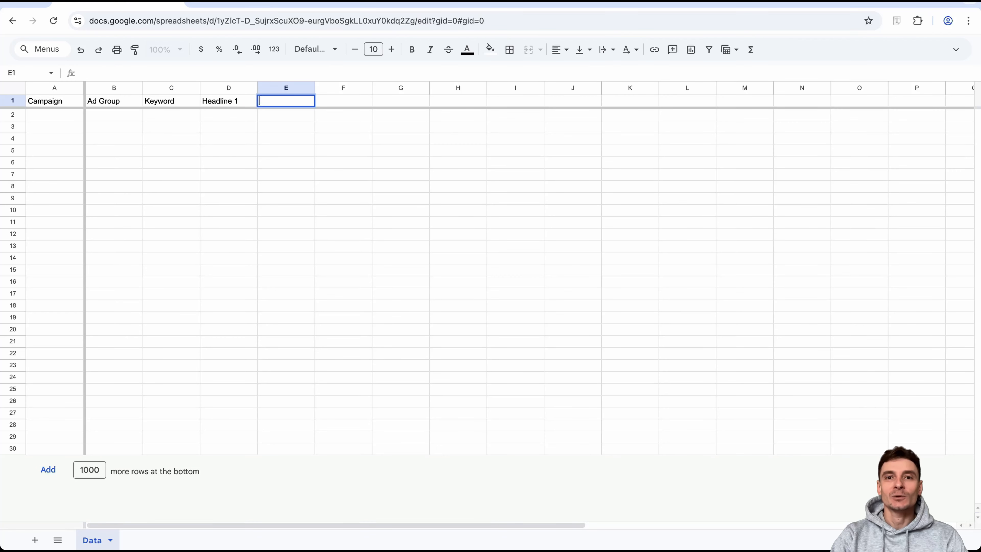
- Add the header "Length" in E1 and fit column E's width to its content
{"action": "type", "text": "Length"}
{"action": "key", "text": "Return"}
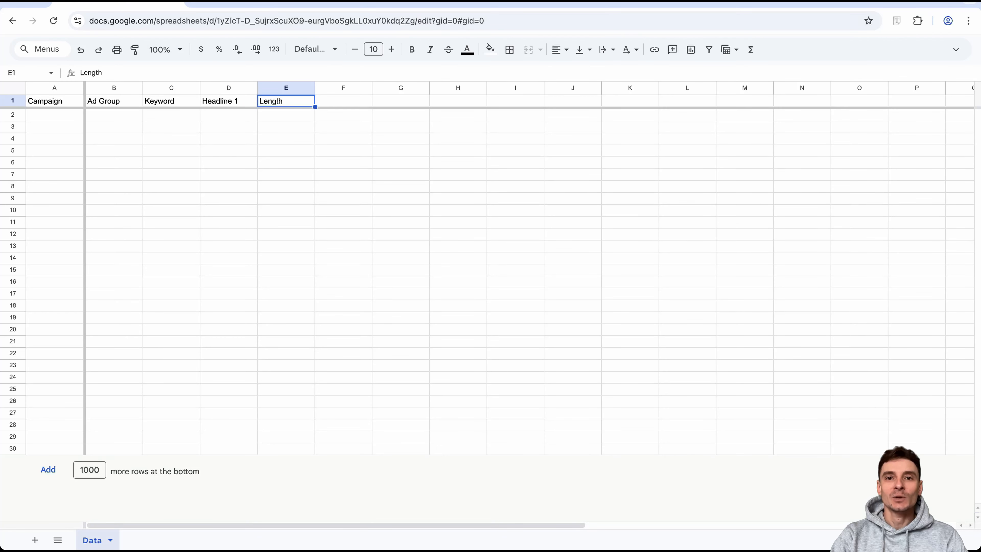
{"action": "double_click", "coordinate": [315, 88]}
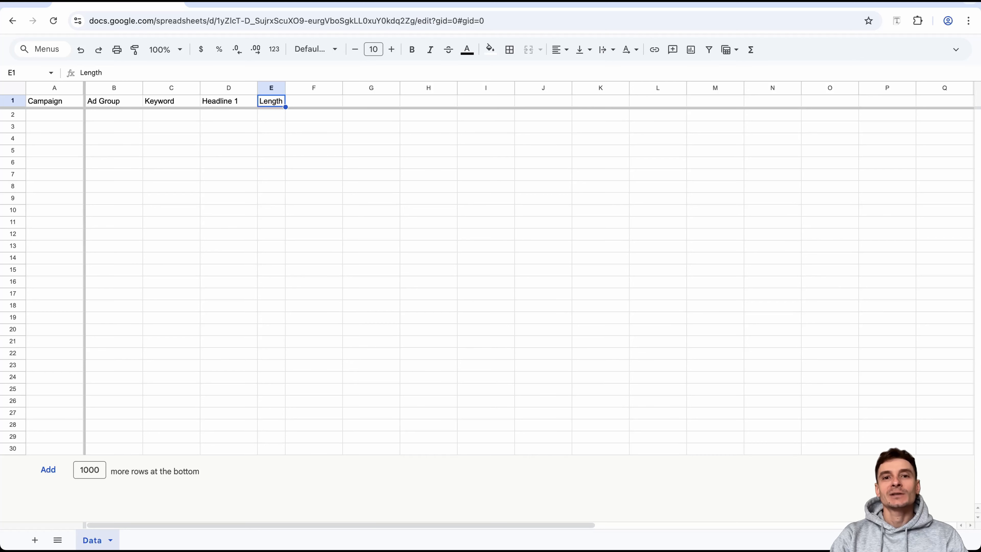
- Shorten the header in E1 to "Len" and fit column E's width to its content
{"action": "key", "text": "Return"}
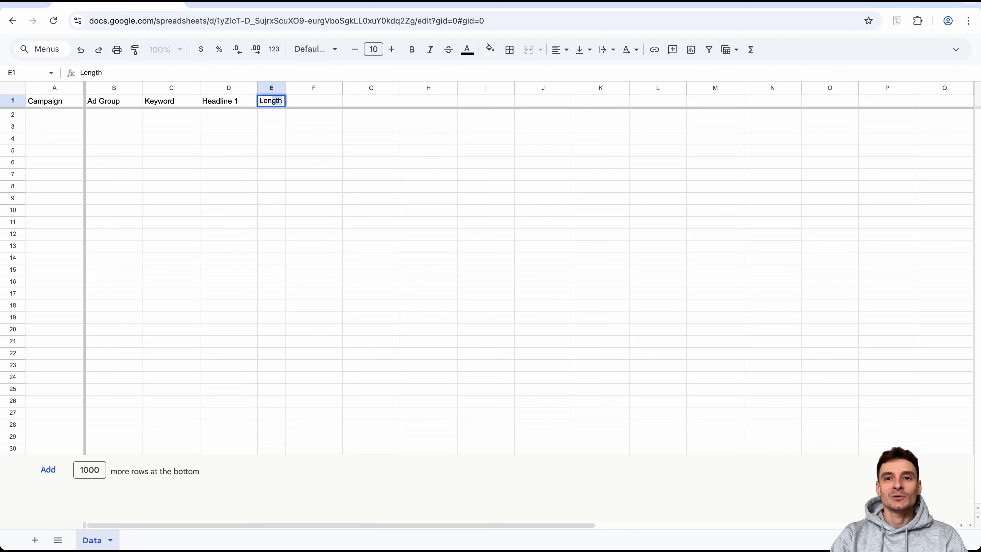
{"action": "key", "text": "BackSpace"}
{"action": "key", "text": "BackSpace"}
{"action": "key", "text": "BackSpace"}
{"action": "key", "text": "Return"}
{"action": "key", "text": "Up"}
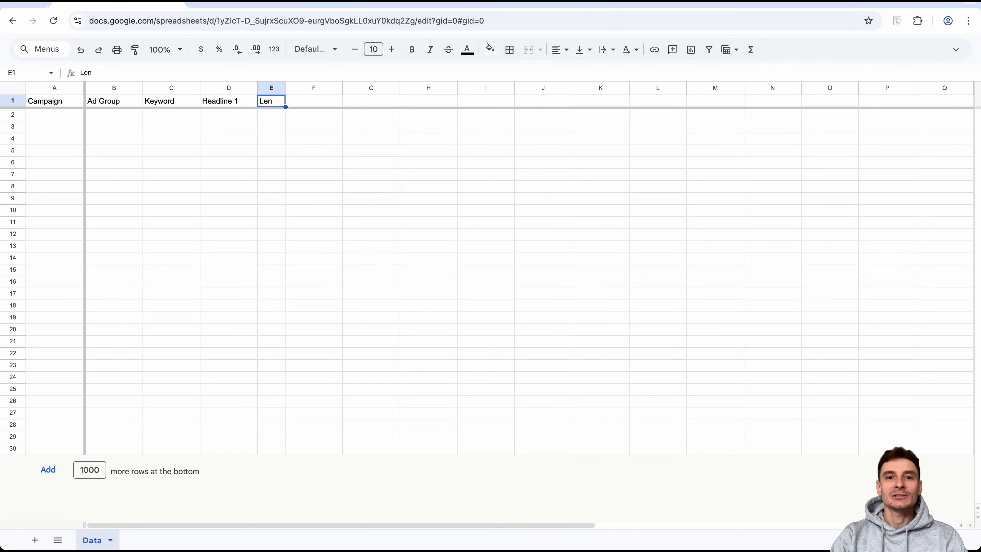
{"action": "double_click", "coordinate": [285, 89]}
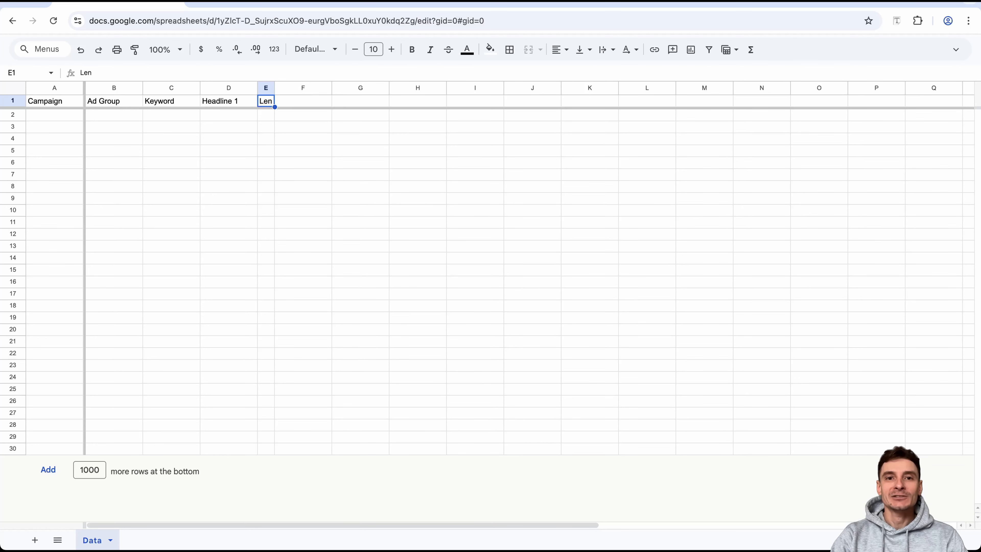
- Copy the "Headline 1" and "Len" header pair from D1:E1 into F1:G1, H1:I1 and J1:K1
{"action": "key", "text": "Left"}
{"action": "key", "text": "shift+Right"}
{"action": "key", "text": "super+c"}
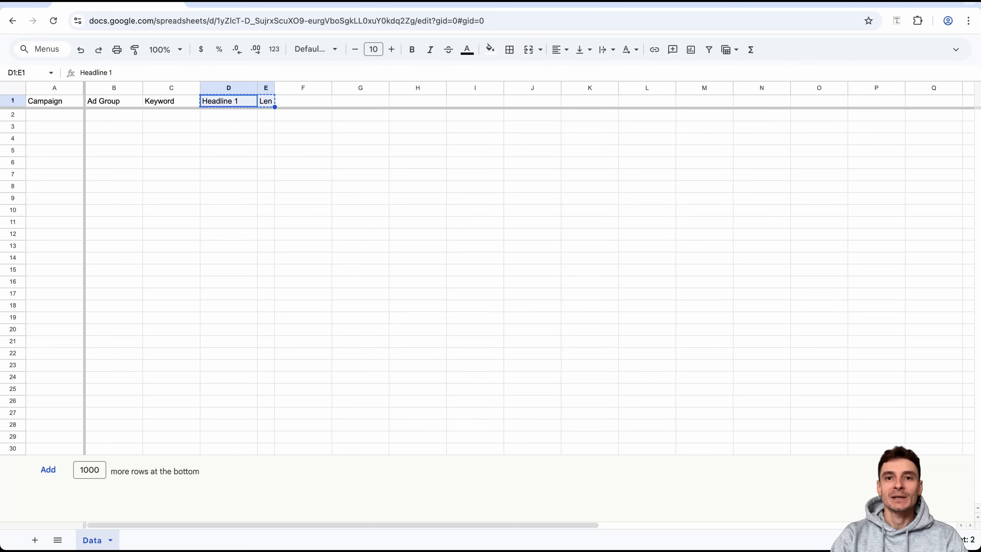
{"action": "key", "text": "Right"}
{"action": "key", "text": "Right"}
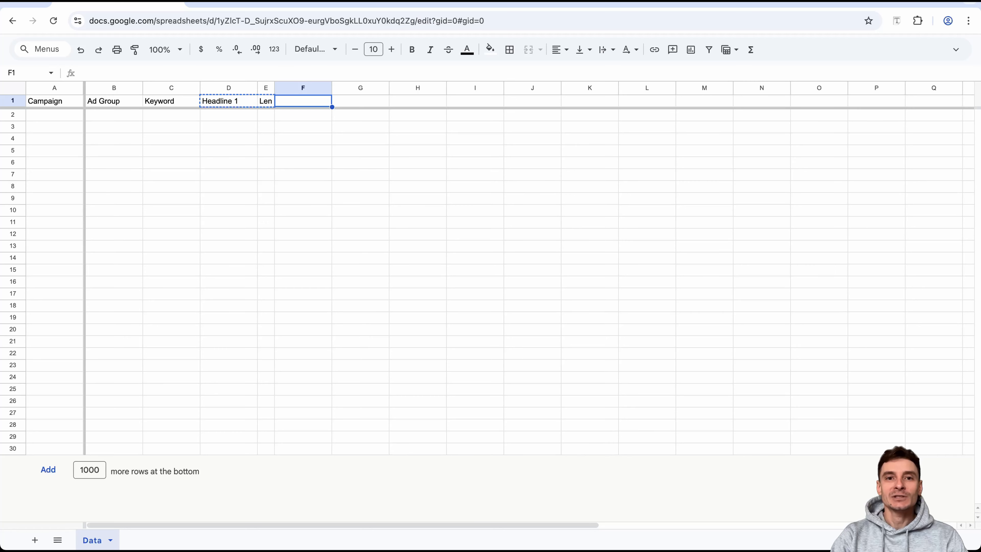
{"action": "key", "text": "super+v"}
{"action": "key", "text": "Right"}
{"action": "key", "text": "Right"}
{"action": "key", "text": "super+v"}
{"action": "key", "text": "Right"}
{"action": "key", "text": "Right"}
{"action": "key", "text": "super+v"}
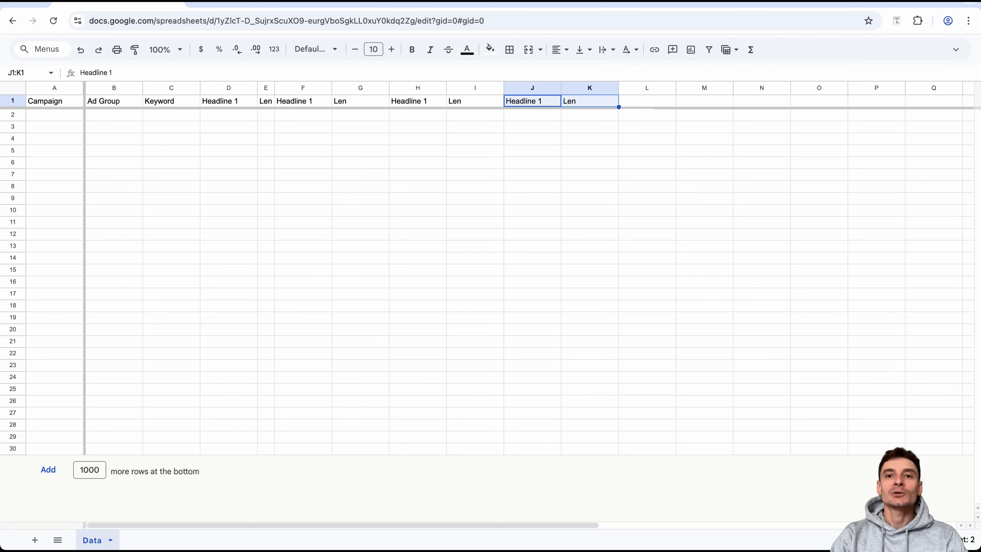
- Fit the widths of the "Len" columns G, I and K to their content
{"action": "double_click", "coordinate": [389, 88]}
{"action": "double_click", "coordinate": [463, 88]}
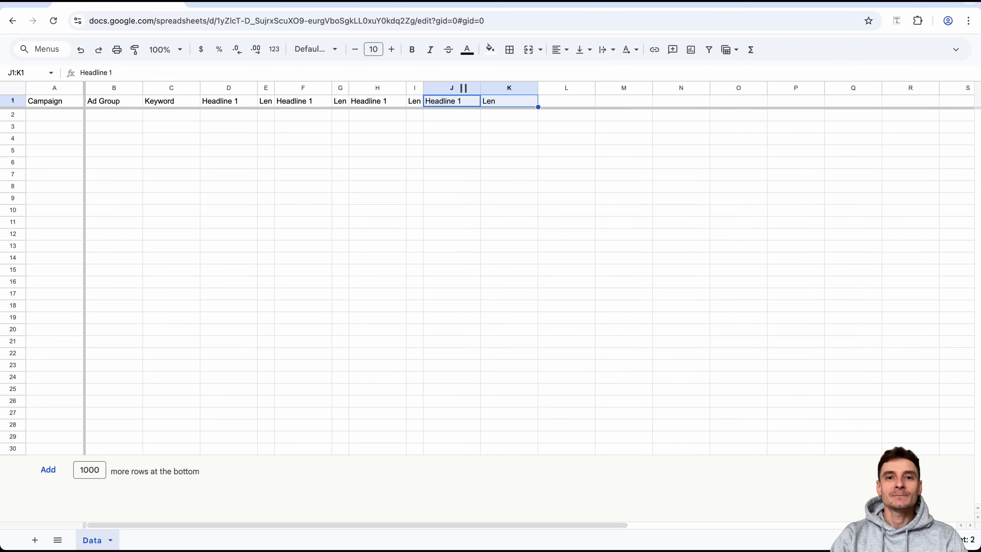
{"action": "double_click", "coordinate": [536, 88]}
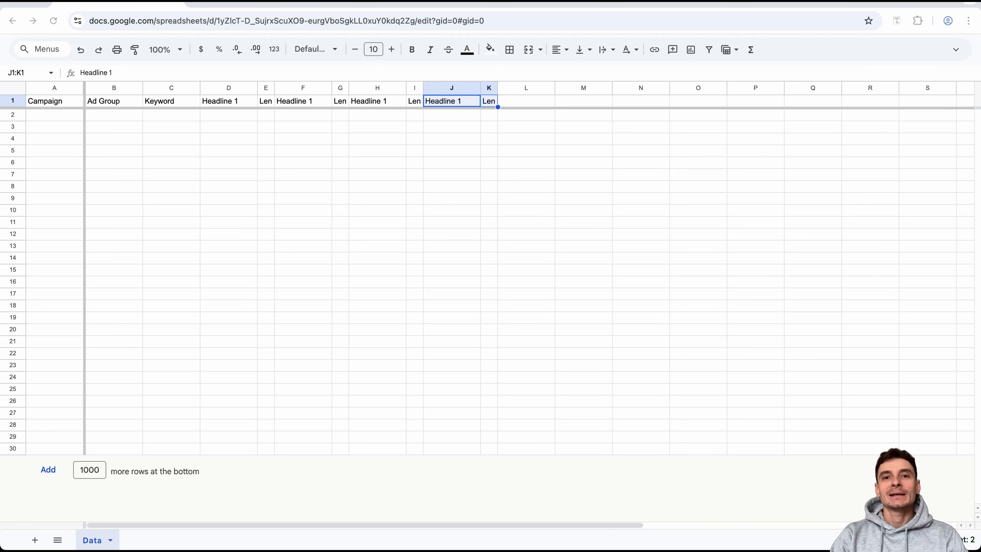
- Fill the four "Len" header cells E1, G1, I1 and K1 with a pale red colour
{"action": "left_click", "coordinate": [266, 101]}
{"action": "left_click", "coordinate": [340, 101], "text": "super"}
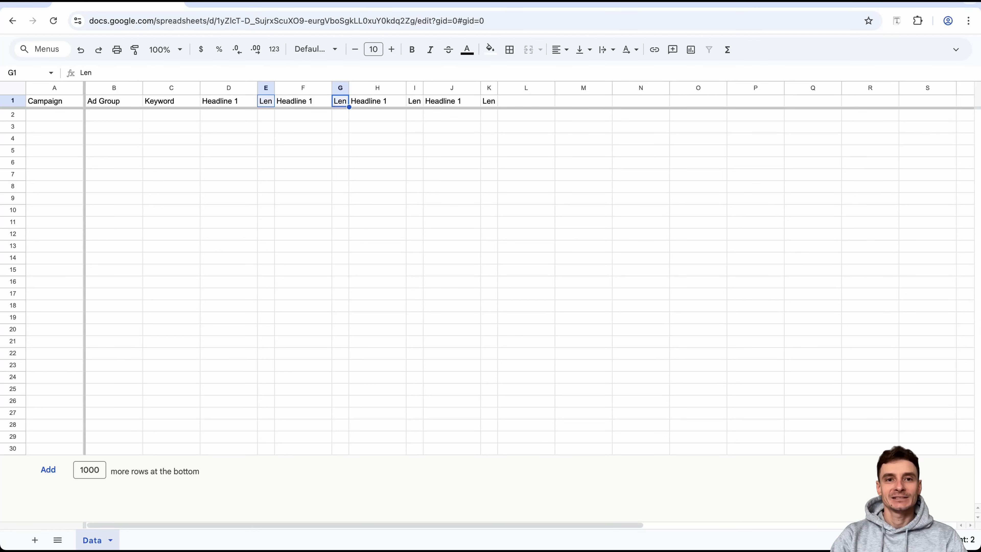
{"action": "left_click", "coordinate": [414, 101], "text": "super"}
{"action": "left_click", "coordinate": [489, 101], "text": "super"}
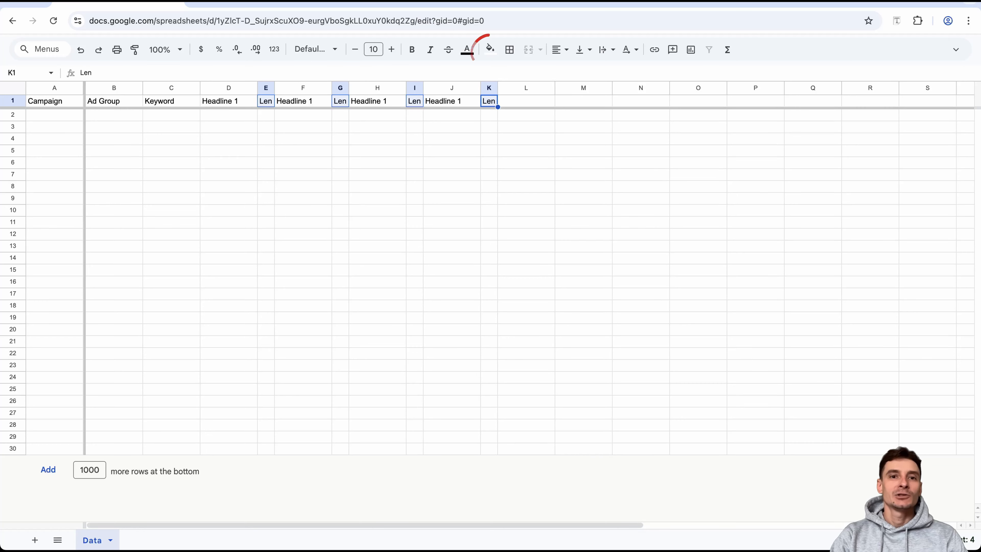
{"action": "left_click", "coordinate": [490, 50]}
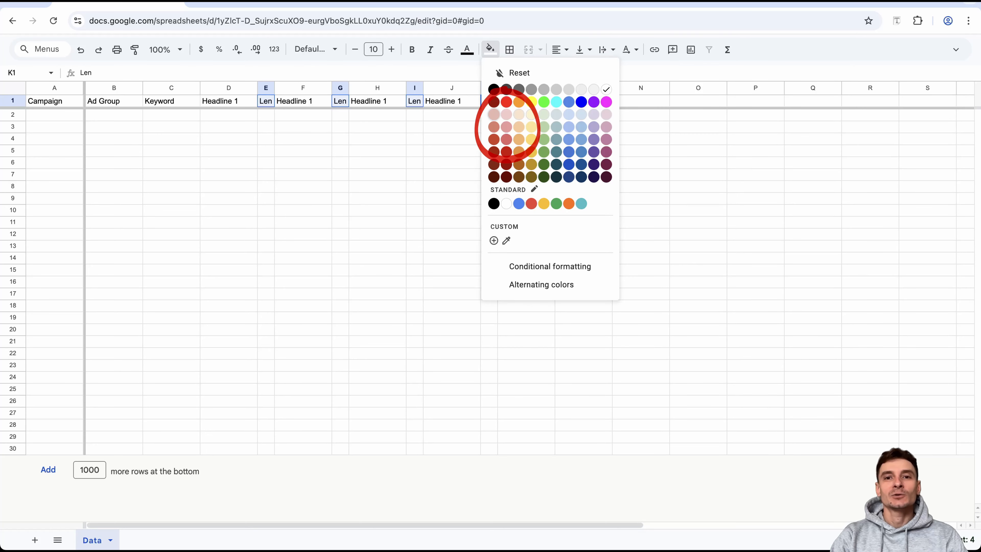
{"action": "left_click", "coordinate": [494, 115]}
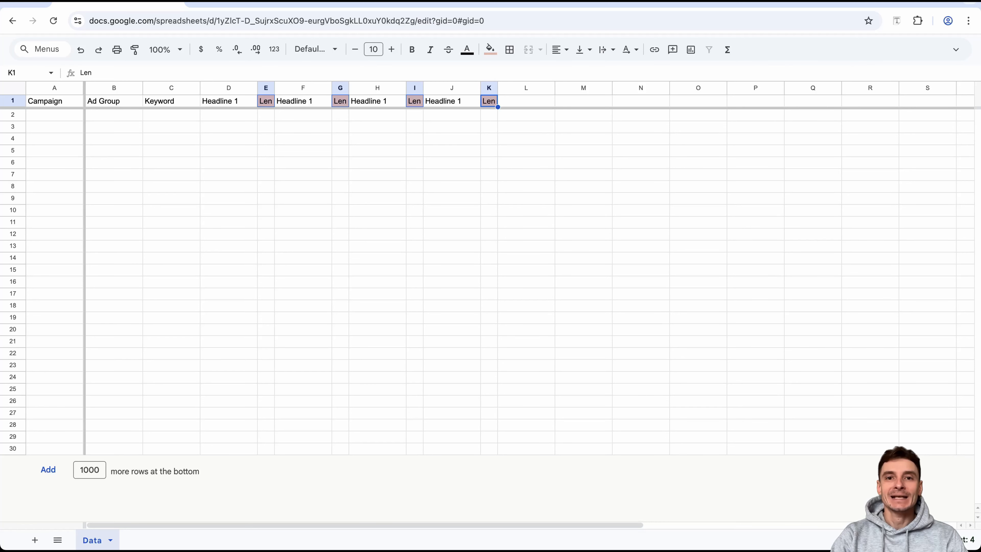
- Fill the "Keyword" header cell C1 with bright red
{"action": "left_click", "coordinate": [171, 101]}
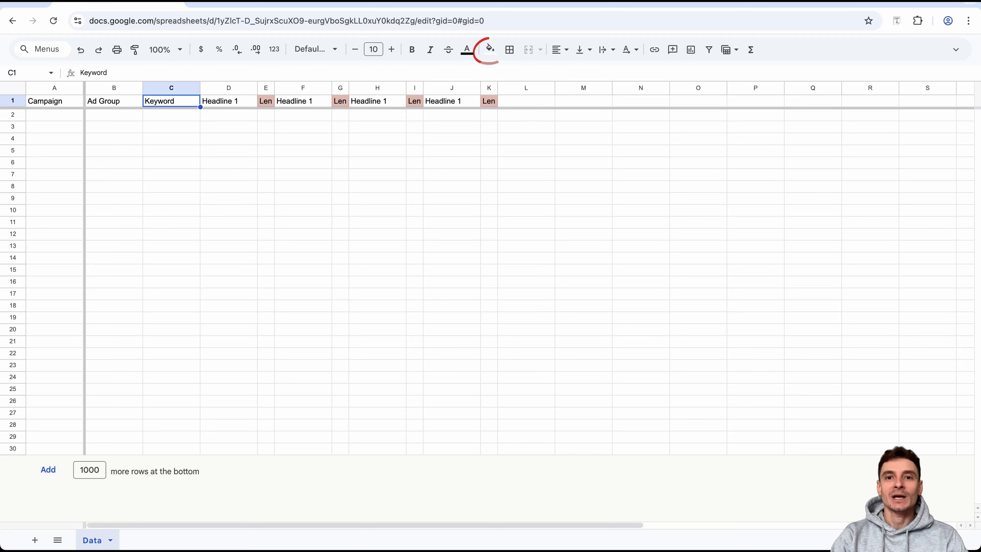
{"action": "left_click", "coordinate": [489, 49]}
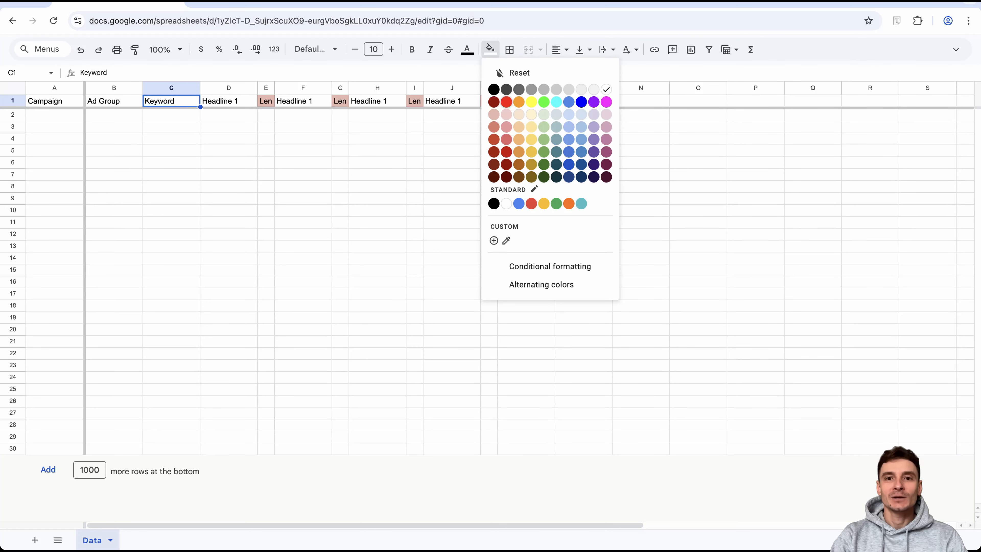
{"action": "left_click", "coordinate": [506, 102]}
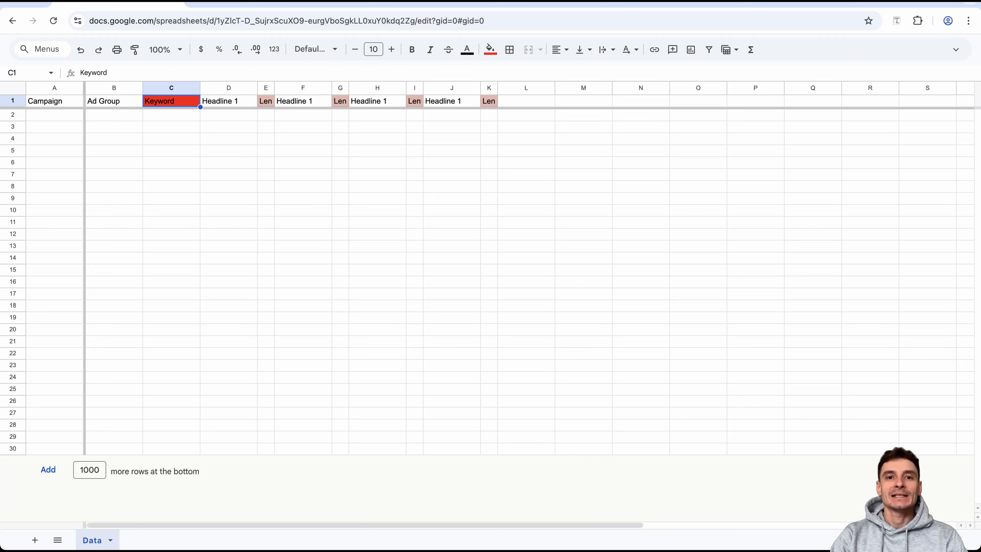
- Renumber the duplicated headline headers as "Headline 2" in F1, "Headline 3" in H1 and "Headline 4" in J1
{"action": "double_click", "coordinate": [302, 101]}
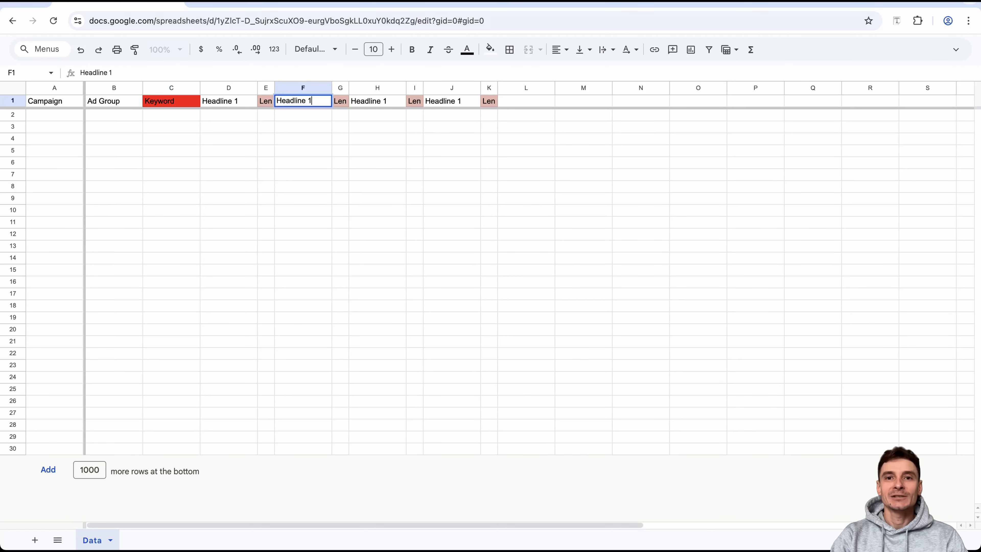
{"action": "key", "text": "BackSpace"}
{"action": "type", "text": "2"}
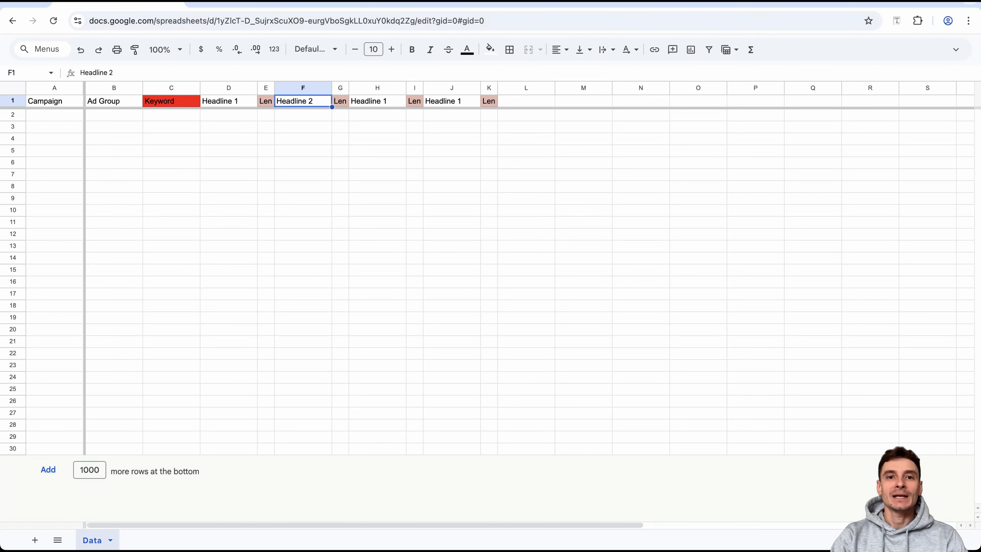
{"action": "double_click", "coordinate": [377, 100]}
{"action": "key", "text": "BackSpace"}
{"action": "type", "text": "3"}
{"action": "key", "text": "Return"}
{"action": "double_click", "coordinate": [452, 101]}
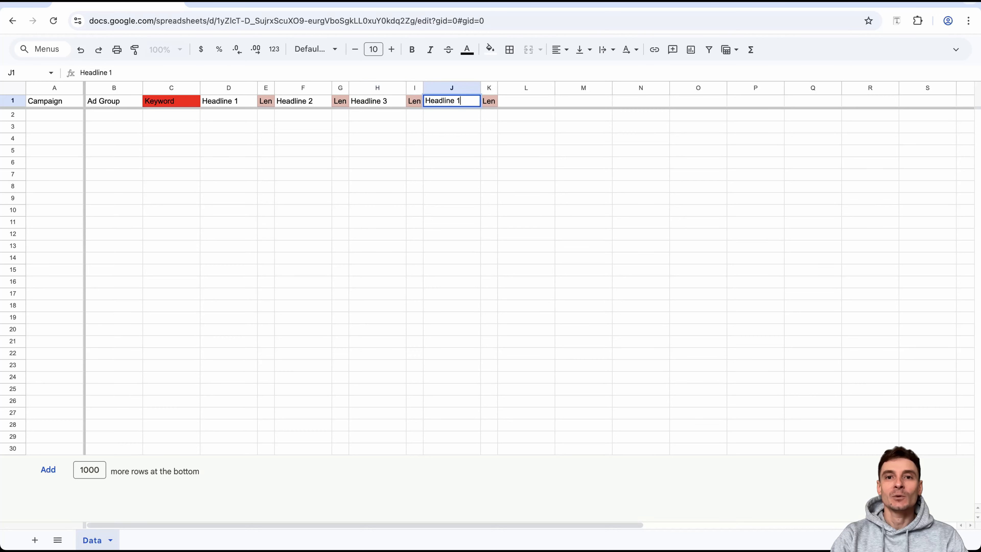
{"action": "key", "text": "BackSpace"}
{"action": "type", "text": "4"}
{"action": "key", "text": "Return"}
- Enter the column header "Description 1" in L1
{"action": "left_click", "coordinate": [526, 101]}
{"action": "double_click", "coordinate": [526, 101]}
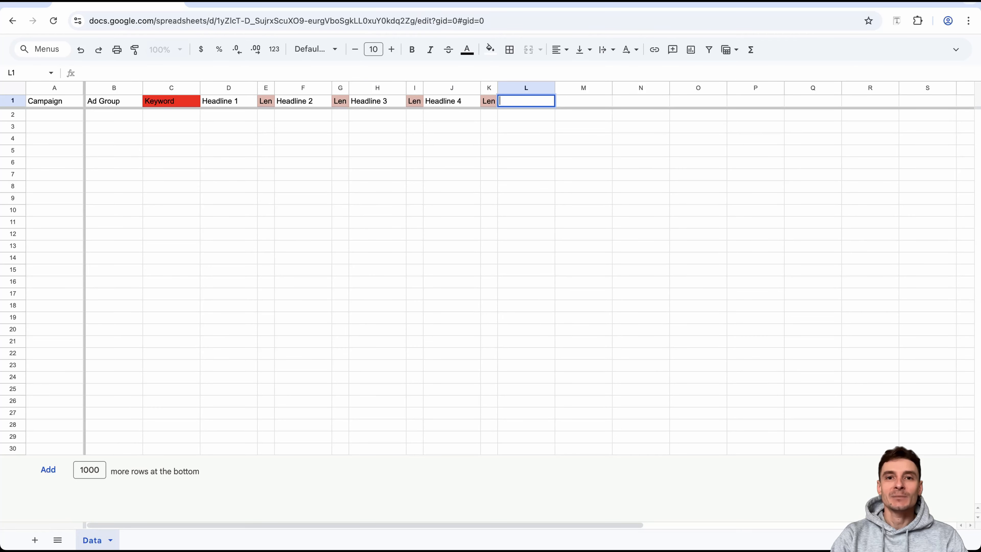
{"action": "key", "text": "super+v"}
{"action": "key", "text": "Return"}
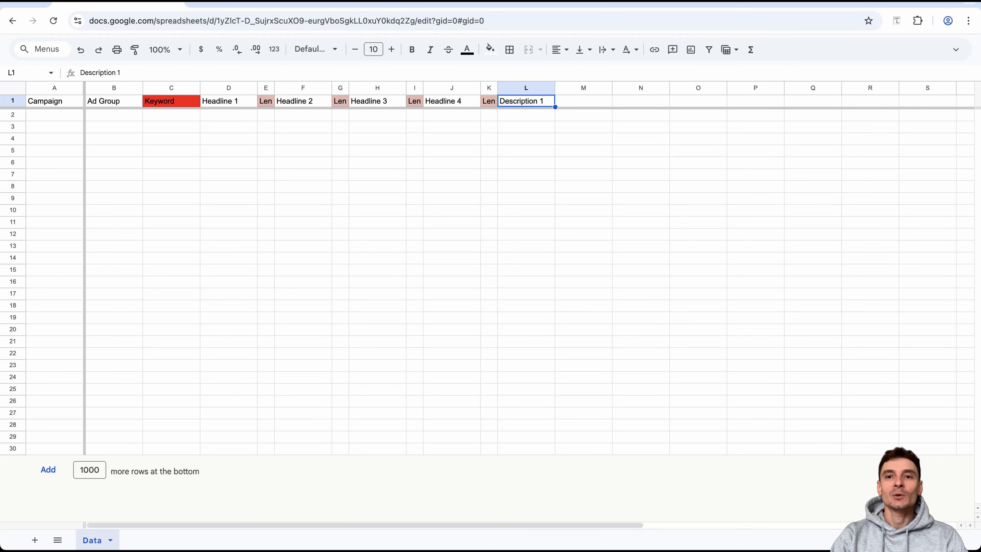
- Copy the shaded "Len" header from K1 to M1 and fit column M's width to its content
{"action": "left_click", "coordinate": [489, 101]}
{"action": "key", "text": "super+c"}
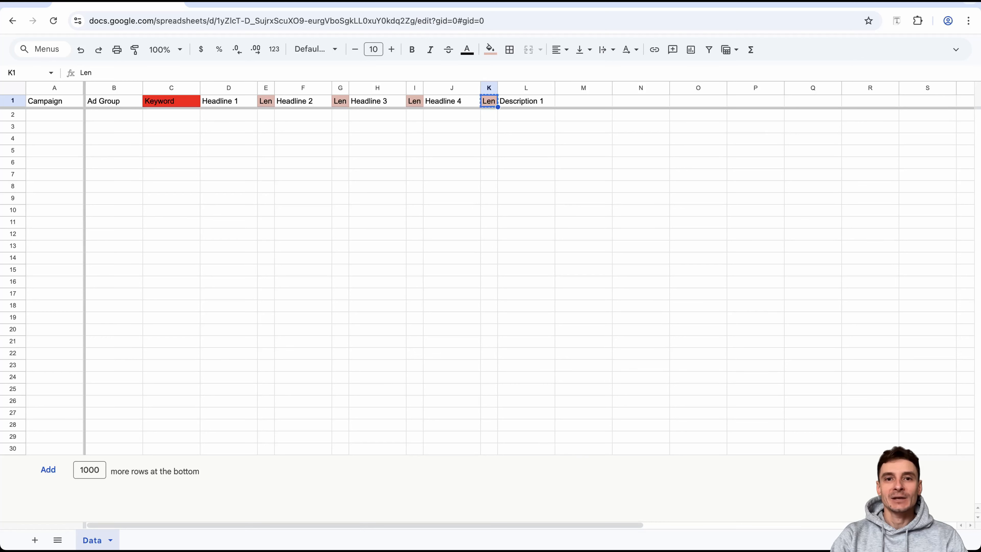
{"action": "left_click", "coordinate": [583, 101]}
{"action": "key", "text": "super+v"}
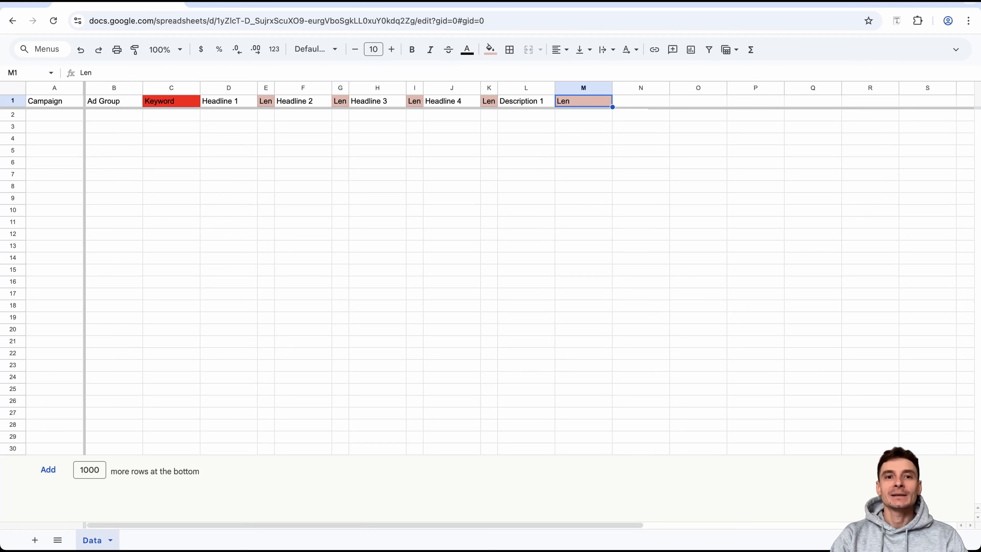
{"action": "double_click", "coordinate": [612, 88]}
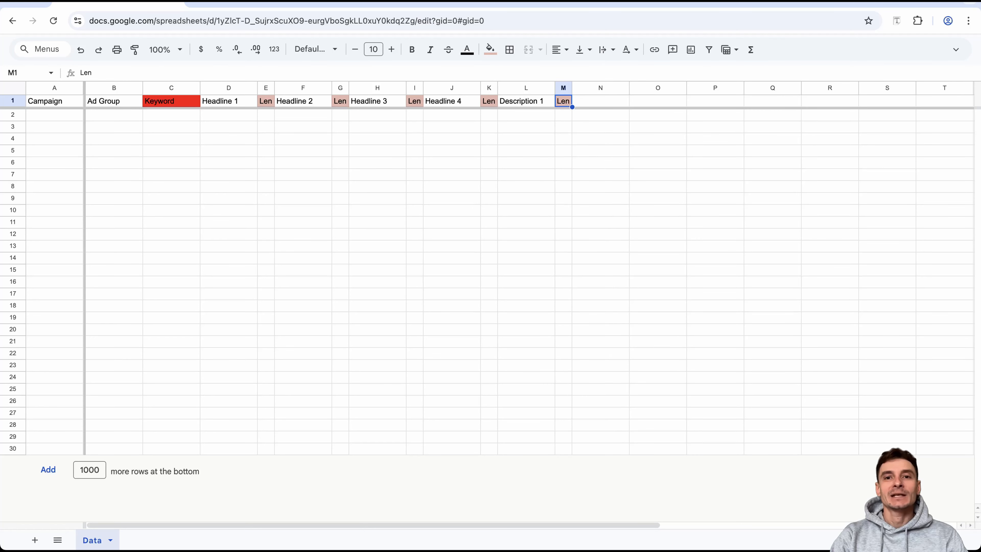
- Copy the "Description 1" and "Len" header pair from L1:M1 into N1:O1, P1:Q1 and R1:S1
{"action": "left_click_drag", "start_coordinate": [526, 101], "coordinate": [563, 101]}
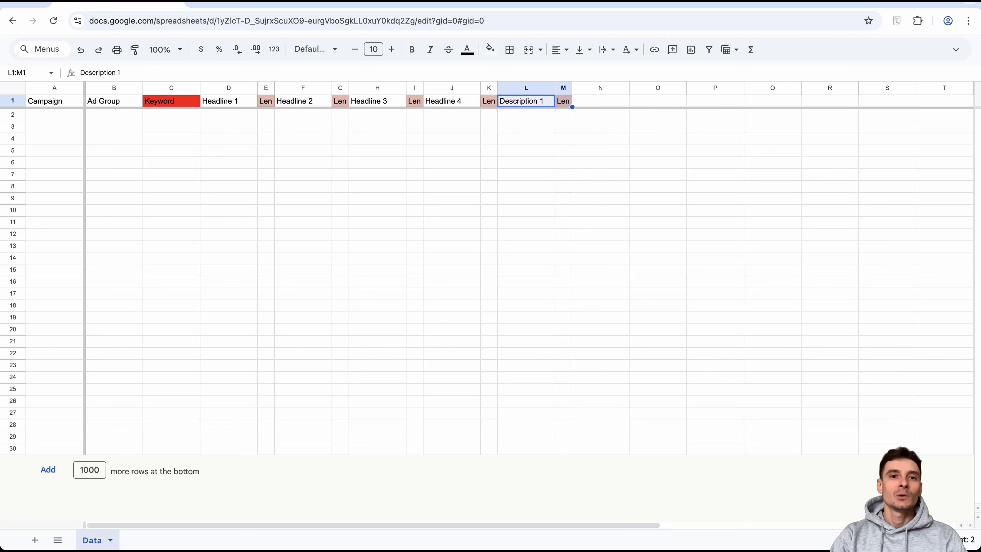
{"action": "key", "text": "super+c"}
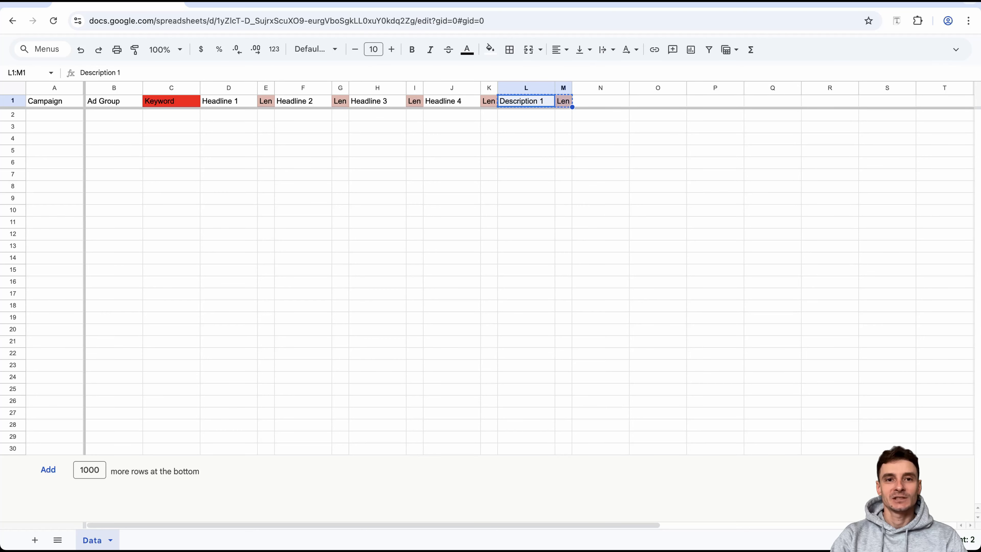
{"action": "left_click", "coordinate": [600, 101]}
{"action": "key", "text": "super+v"}
{"action": "left_click", "coordinate": [715, 101]}
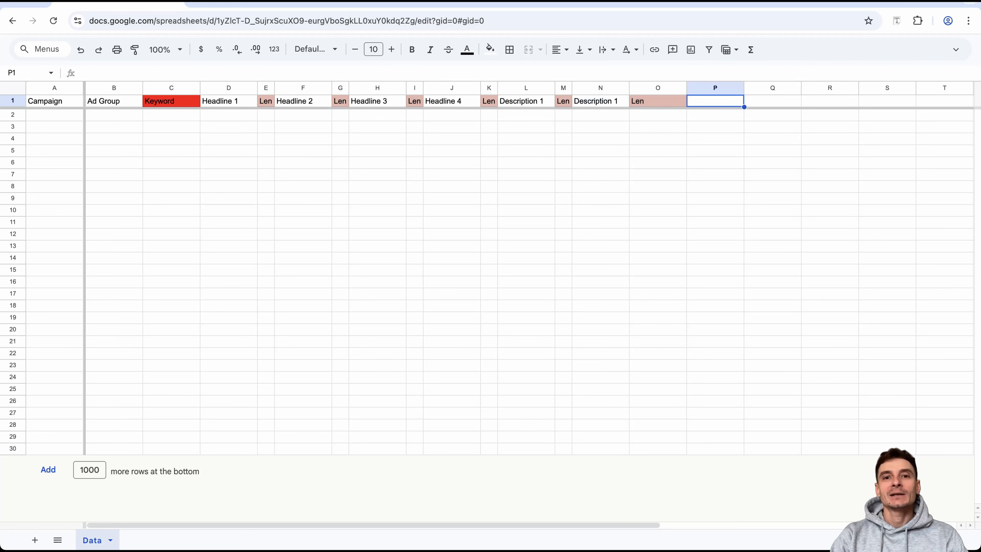
{"action": "key", "text": "super+v"}
{"action": "left_click", "coordinate": [829, 101]}
{"action": "key", "text": "super+v"}
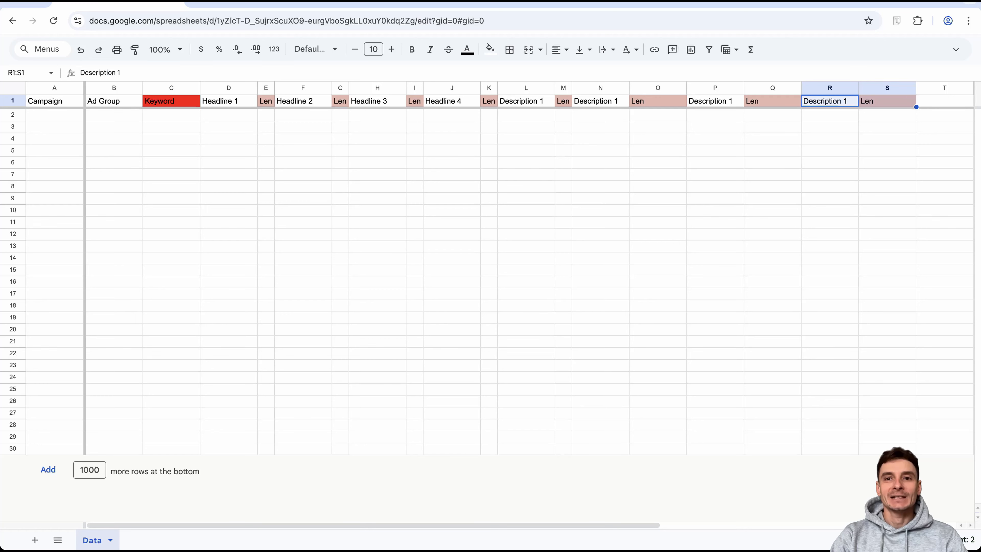
- Narrow the "Len" columns O, Q and S to fit their header text
{"action": "left_click_drag", "start_coordinate": [685, 88], "coordinate": [646, 88]}
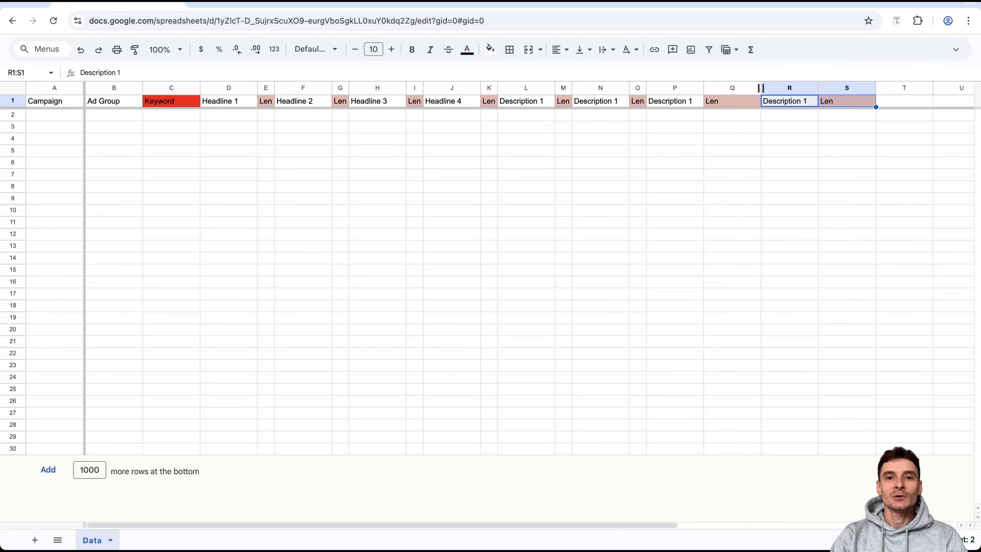
{"action": "left_click_drag", "start_coordinate": [760, 88], "coordinate": [721, 88]}
{"action": "left_click_drag", "start_coordinate": [835, 88], "coordinate": [794, 88]}
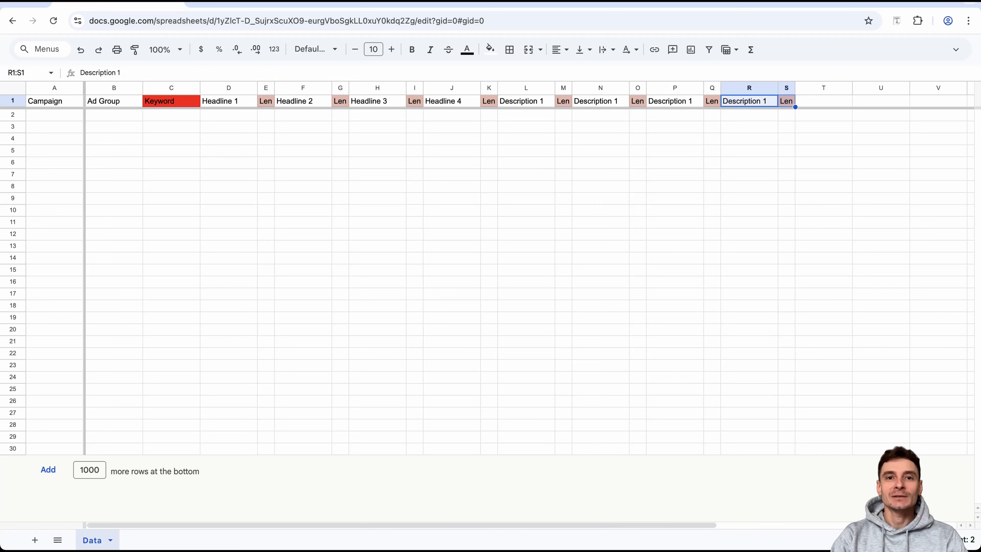
- Renumber the duplicated description headers as "Description 2" in N1, "Description 3" in P1 and "Description 4" in R1
{"action": "double_click", "coordinate": [600, 101]}
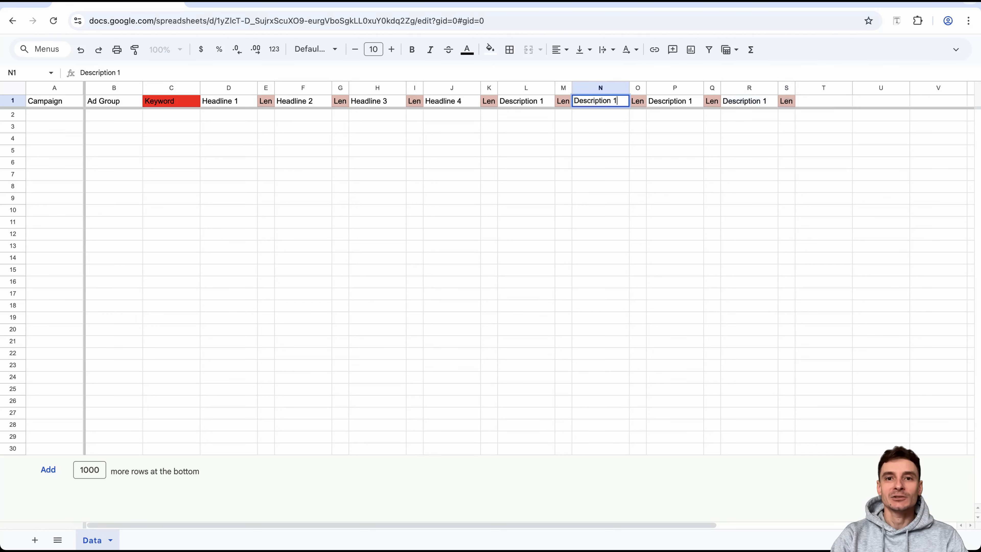
{"action": "key", "text": "BackSpace"}
{"action": "type", "text": "2"}
{"action": "double_click", "coordinate": [674, 101]}
{"action": "key", "text": "BackSpace"}
{"action": "type", "text": "3"}
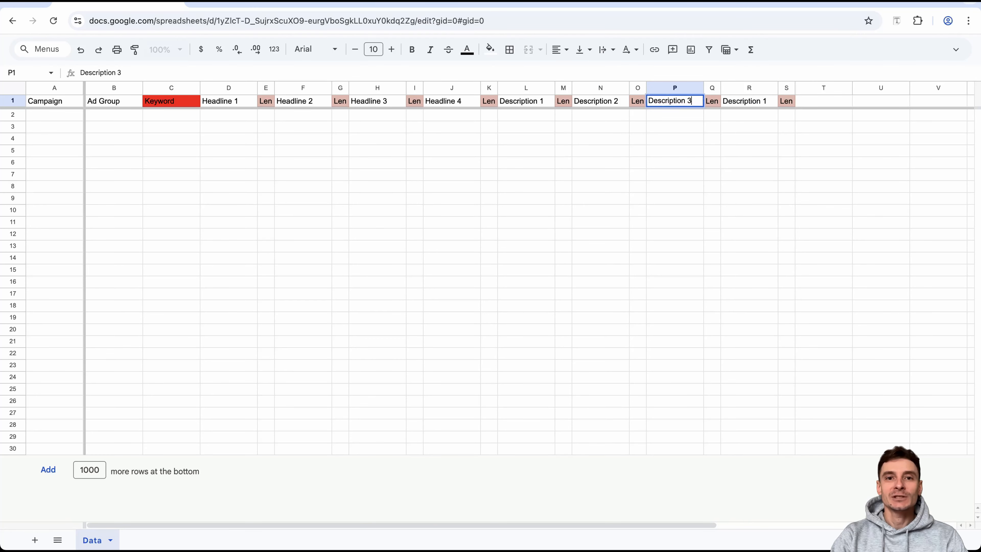
{"action": "double_click", "coordinate": [748, 101]}
{"action": "key", "text": "BackSpace"}
{"action": "type", "text": "4"}
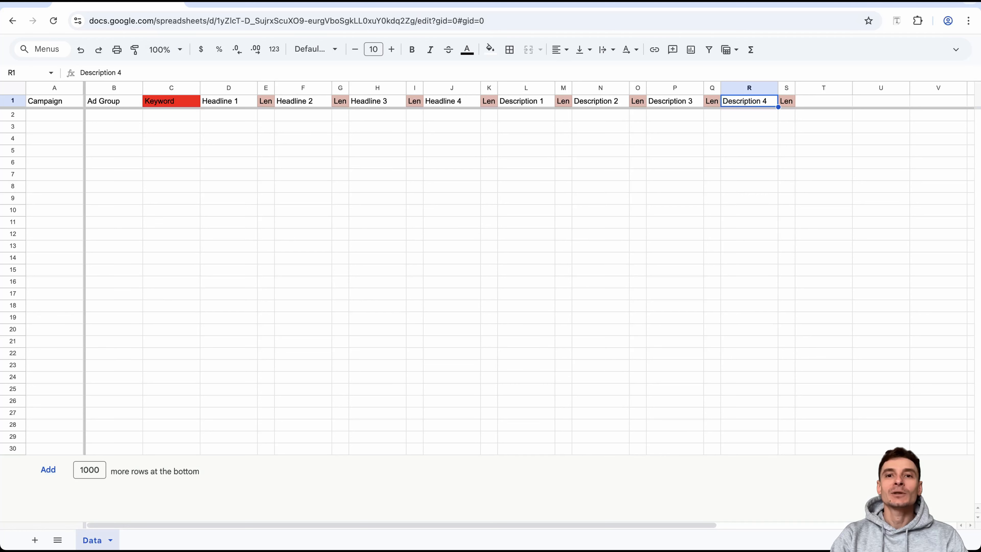
- Enter the column headers "Final URL" in T1 and "Path 1" in U1
{"action": "double_click", "coordinate": [823, 101]}
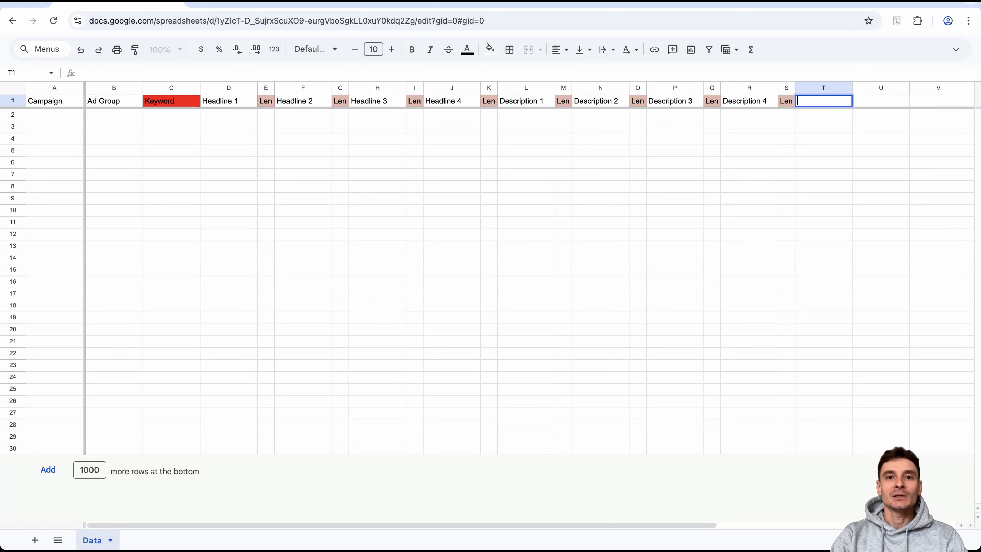
{"action": "type", "text": "Final URL"}
{"action": "key", "text": "Return"}
{"action": "double_click", "coordinate": [880, 101]}
{"action": "type", "text": "Path 1"}
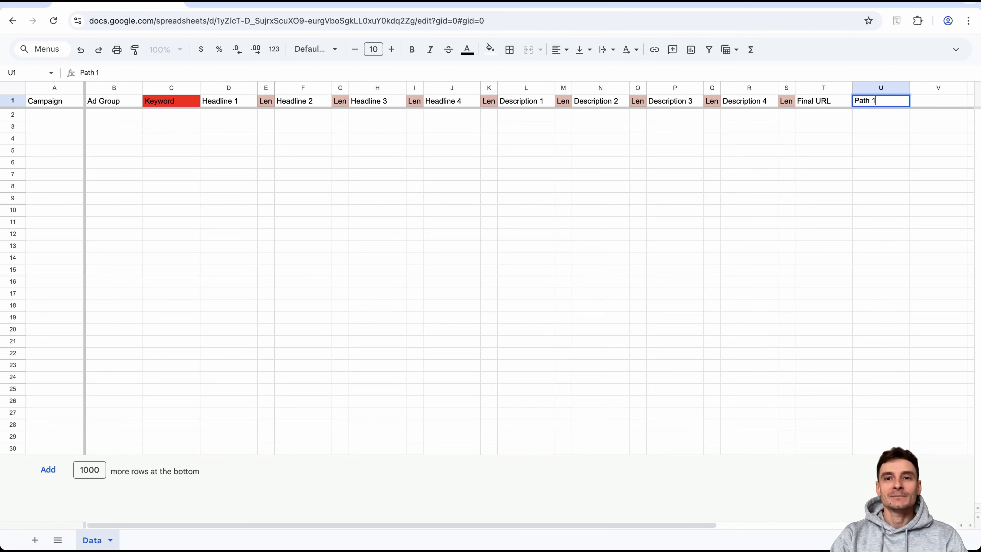
{"action": "key", "text": "Return"}
- Copy the shaded "Len" header from S1 to V1
{"action": "left_click", "coordinate": [786, 101]}
{"action": "key", "text": "super+c"}
{"action": "left_click", "coordinate": [938, 101]}
{"action": "key", "text": "super+v"}
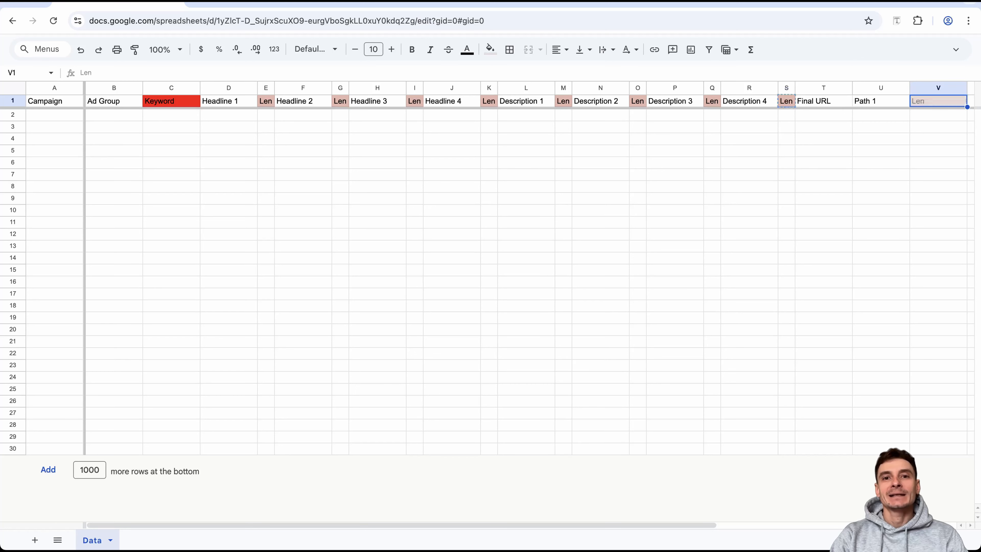
- Copy the "Path 1" and "Len" headers from U1:V1 to W1:X1, and narrow columns V and X to fit "Len"
{"action": "double_click", "coordinate": [967, 87]}
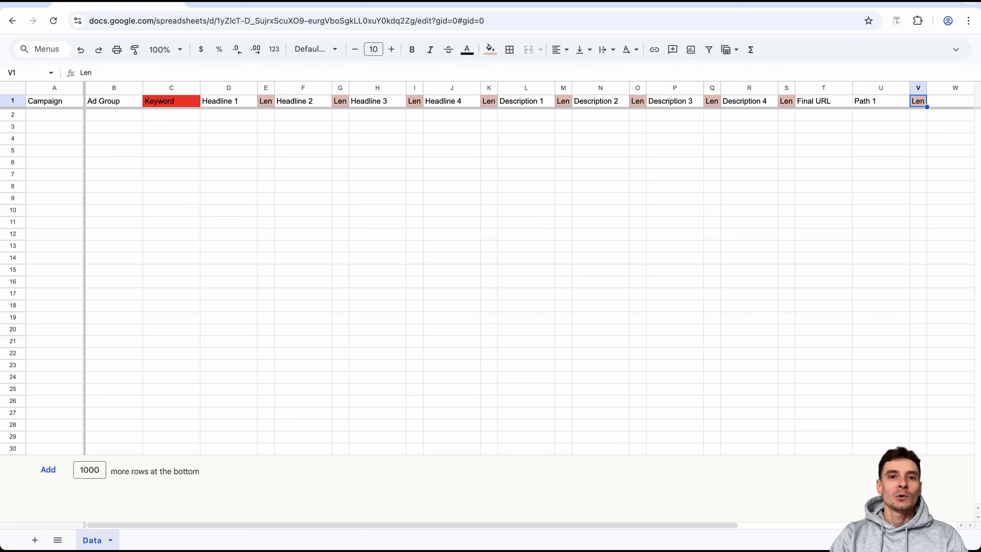
{"action": "scroll", "coordinate": [529, 270], "scroll_direction": "right", "scroll_amount": 10}
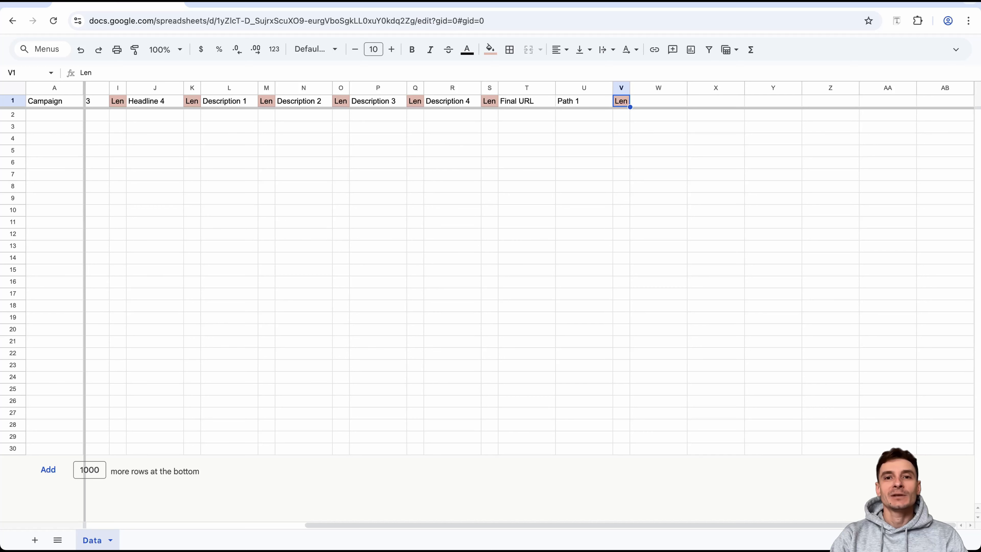
{"action": "key", "text": "Left"}
{"action": "key", "text": "shift+Right"}
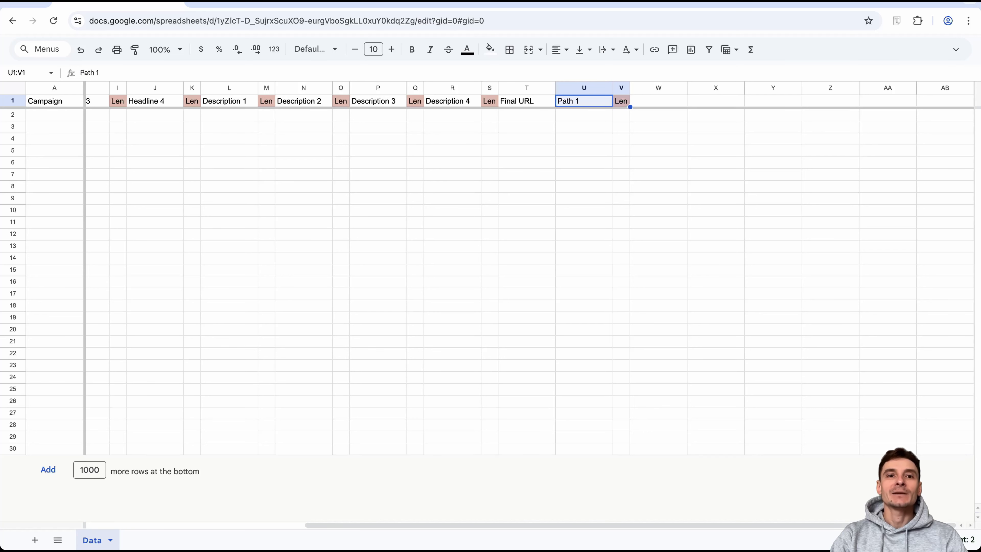
{"action": "key", "text": "ctrl+c"}
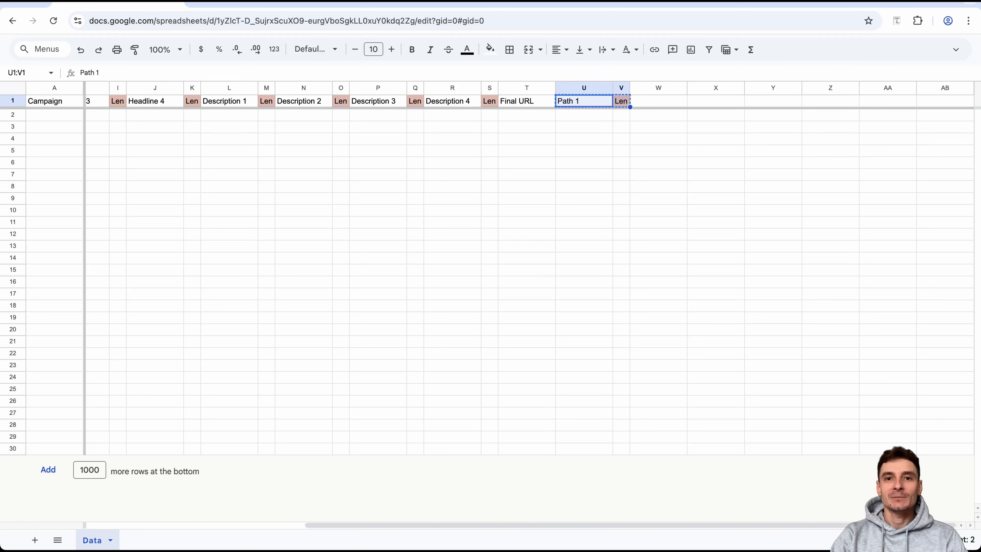
{"action": "key", "text": "Right"}
{"action": "key", "text": "Right"}
{"action": "key", "text": "ctrl+v"}
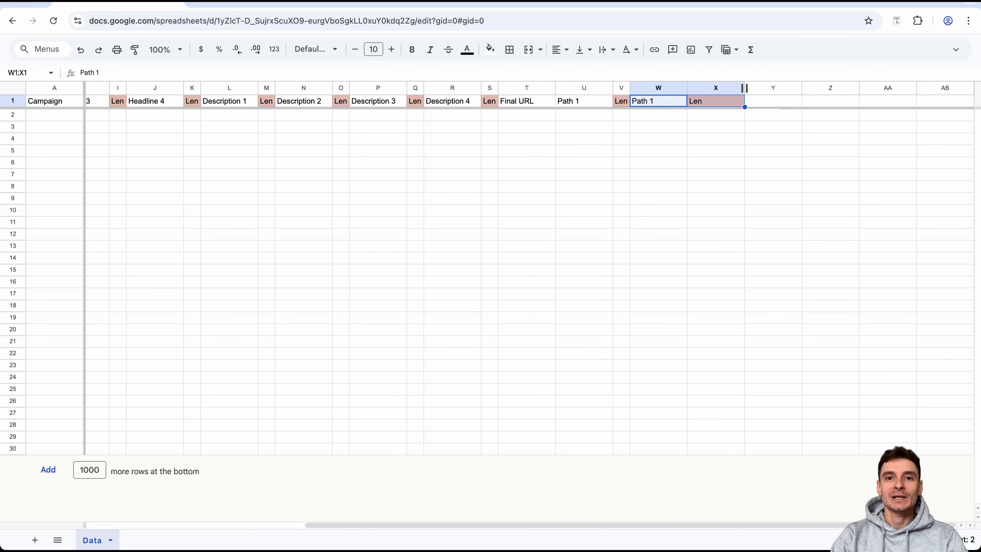
{"action": "left_click_drag", "start_coordinate": [743, 87], "coordinate": [704, 88]}
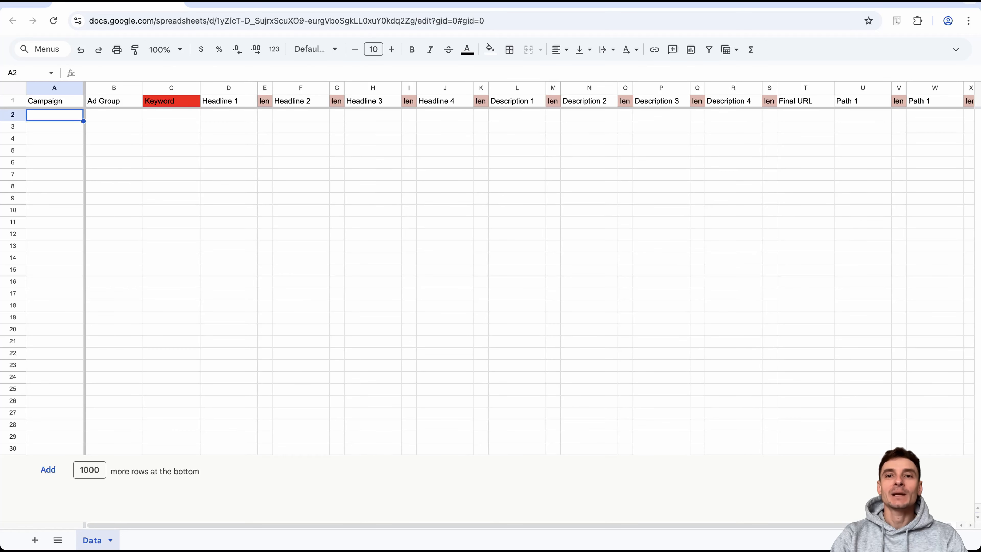
- Enter the placeholder "(Campaign name)" in A2 and widen column A to fit it
{"action": "key", "text": "Return"}
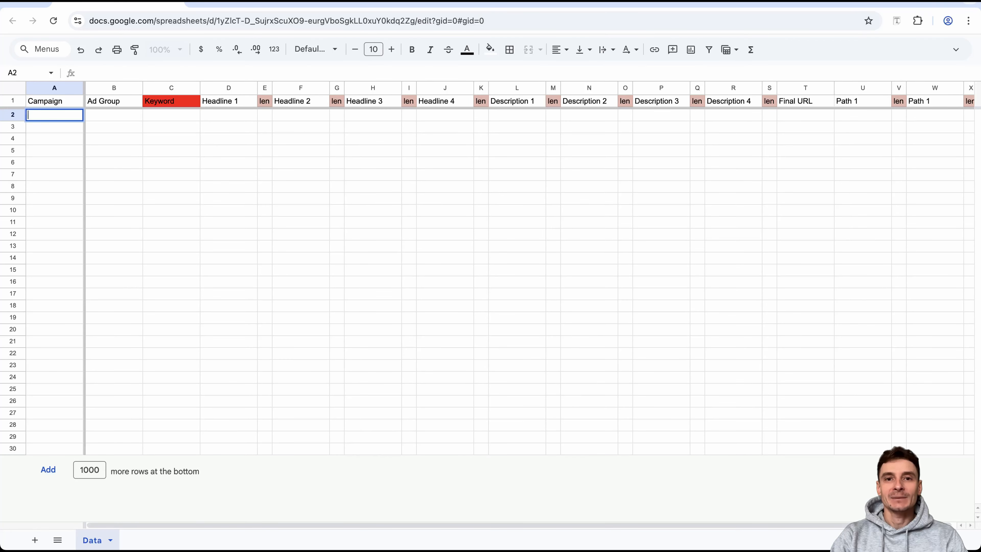
{"action": "key", "text": "ctrl+v"}
{"action": "left_click", "coordinate": [84, 88]}
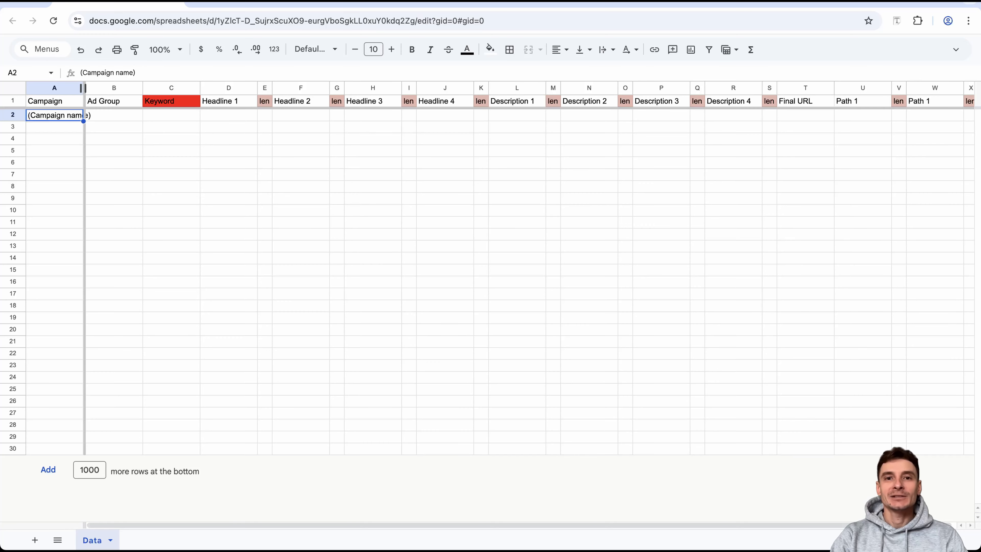
{"action": "double_click", "coordinate": [84, 88]}
- Enter the placeholder "(keyword from Keyword Planner)" in C2 and widen column C to fit it
{"action": "left_click", "coordinate": [179, 115]}
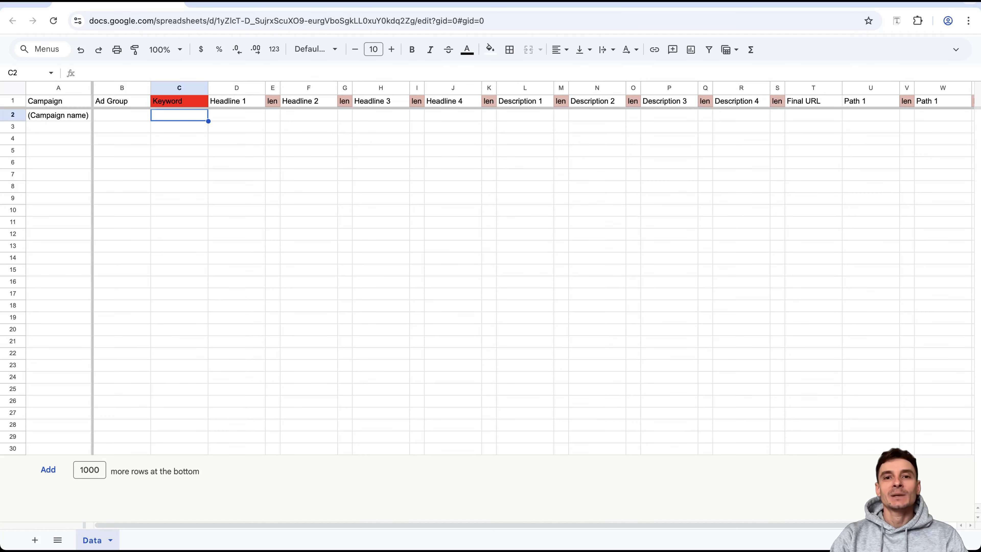
{"action": "key", "text": "Return"}
{"action": "key", "text": "ctrl+v"}
{"action": "left_click", "coordinate": [208, 89]}
{"action": "double_click", "coordinate": [208, 88]}
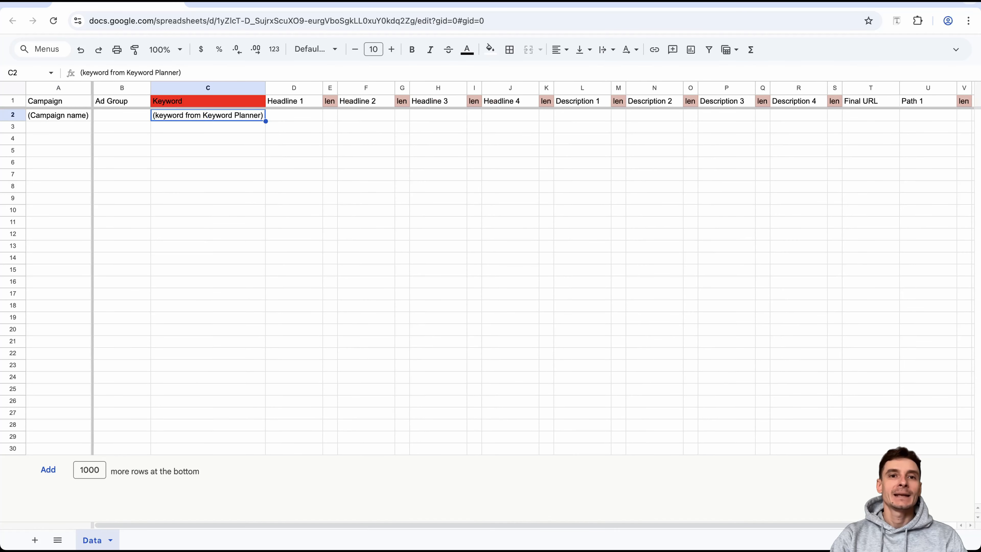
- Enter the placeholder "(readable keyword)" under Headline 1 in D2 and widen column D to fit it
{"action": "double_click", "coordinate": [293, 115]}
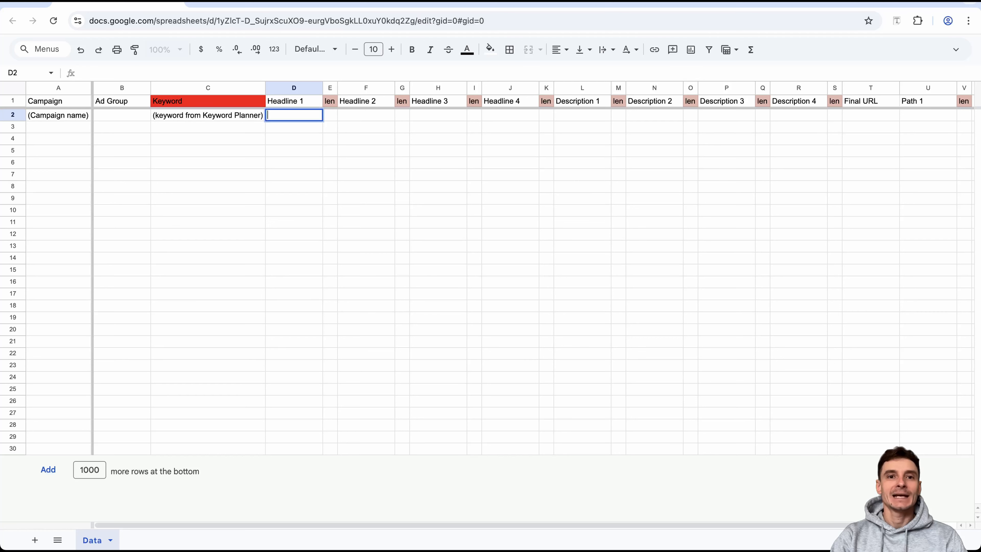
{"action": "key", "text": "ctrl+v"}
{"action": "double_click", "coordinate": [323, 88]}
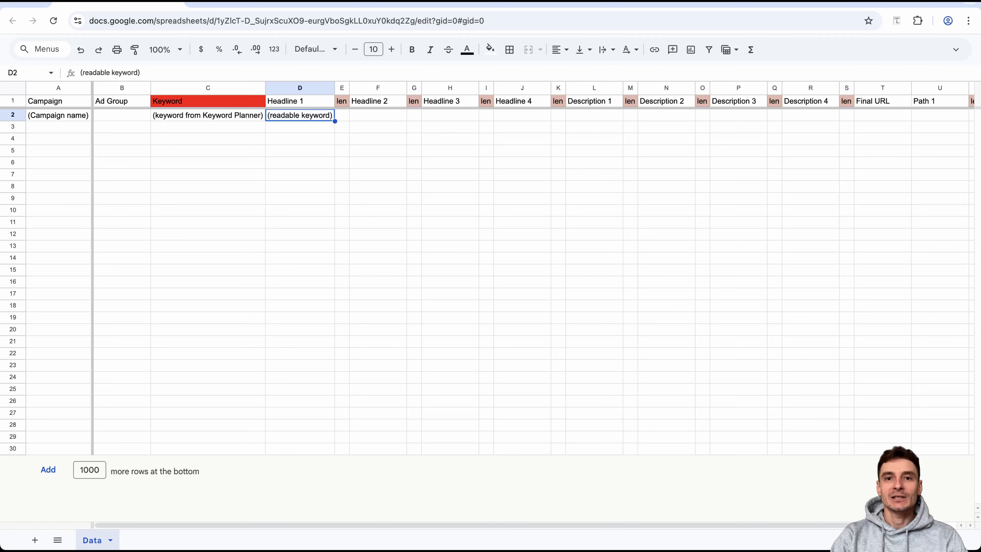
- Search the Google Sheets function list help page for "length" and copy the LEN(text) syntax for cell E2
{"action": "left_click", "coordinate": [342, 115]}
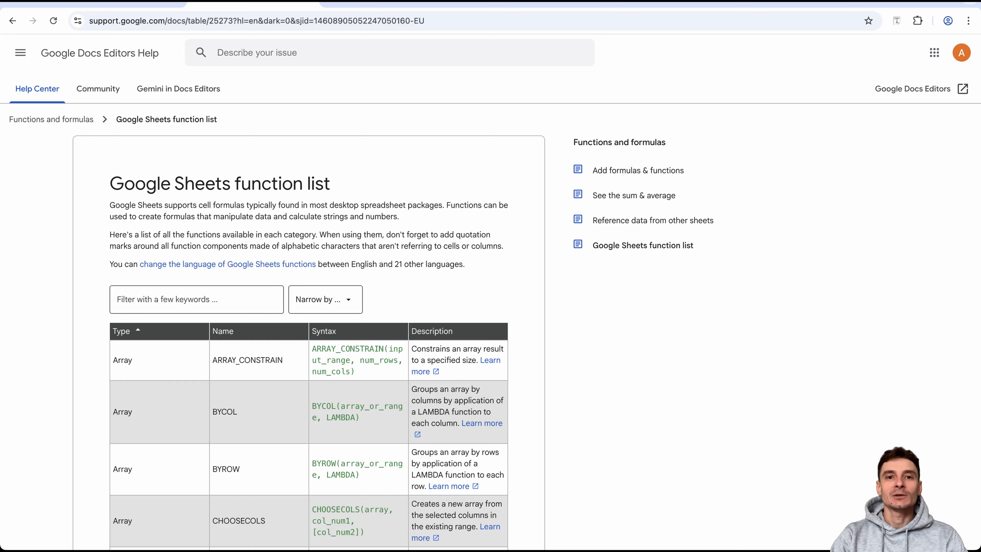
{"action": "key", "text": "ctrl+f"}
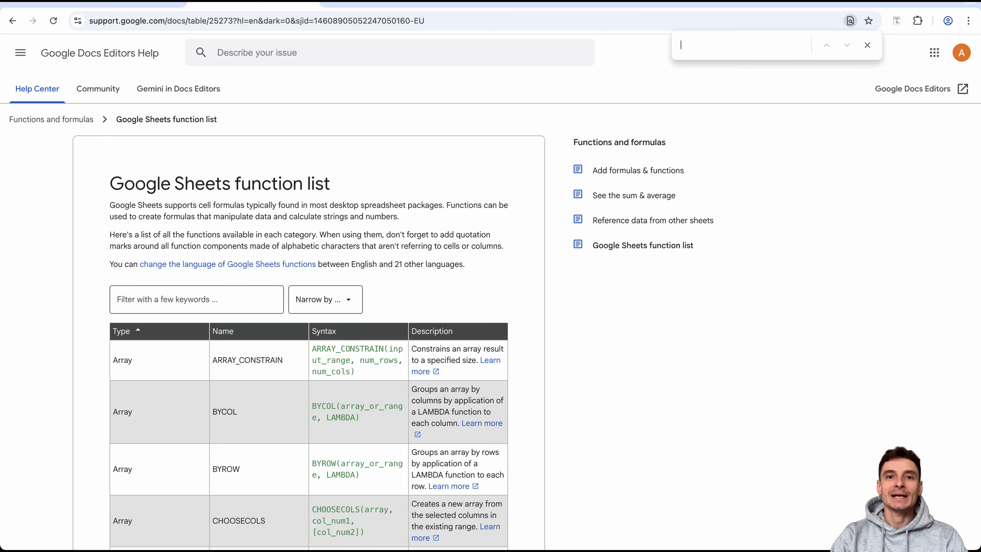
{"action": "type", "text": "length"}
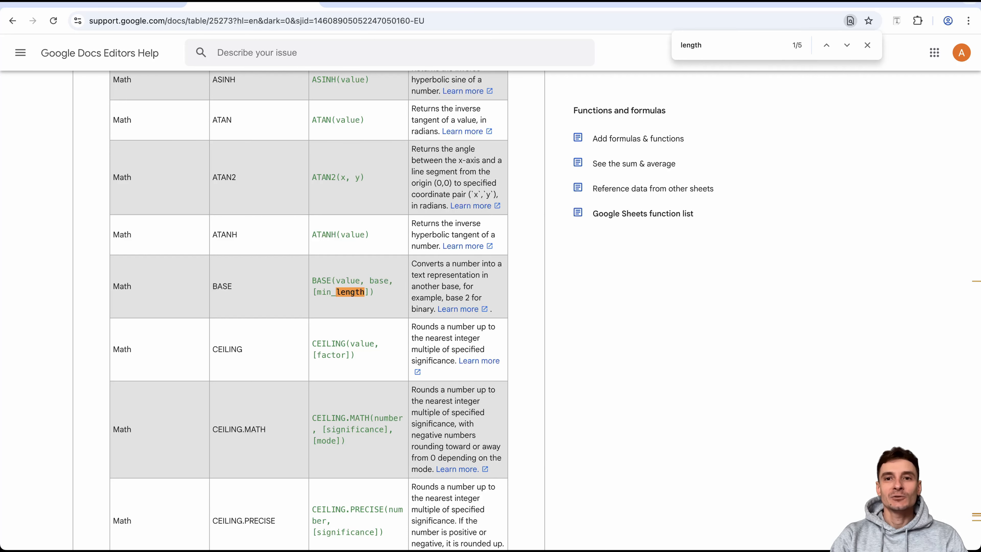
{"action": "key", "text": "Return"}
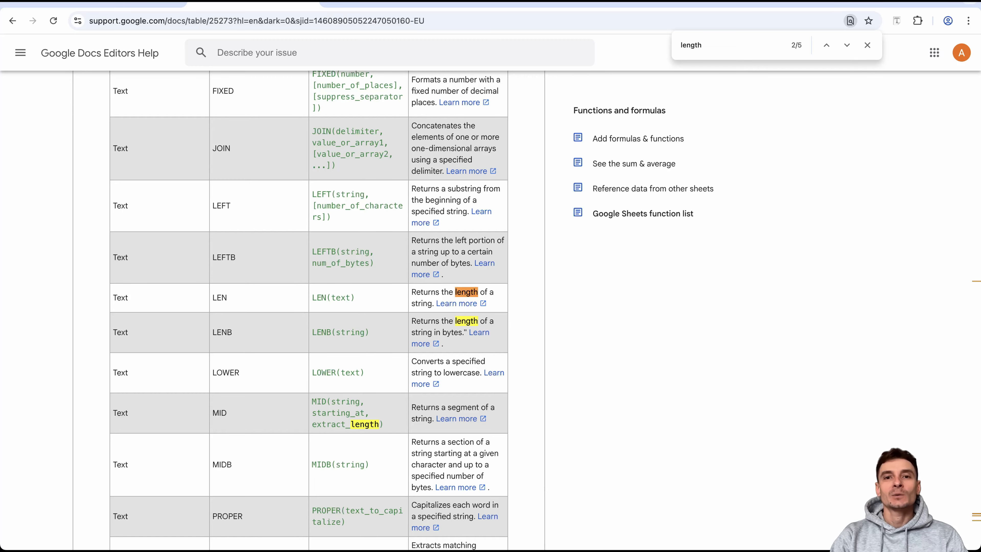
{"action": "triple_click", "coordinate": [333, 298]}
- Back in the upload sheet, enter the formula =LEN(D2) in E2 to count the Headline 1 characters
{"action": "key", "text": "ctrl+shift+Tab"}
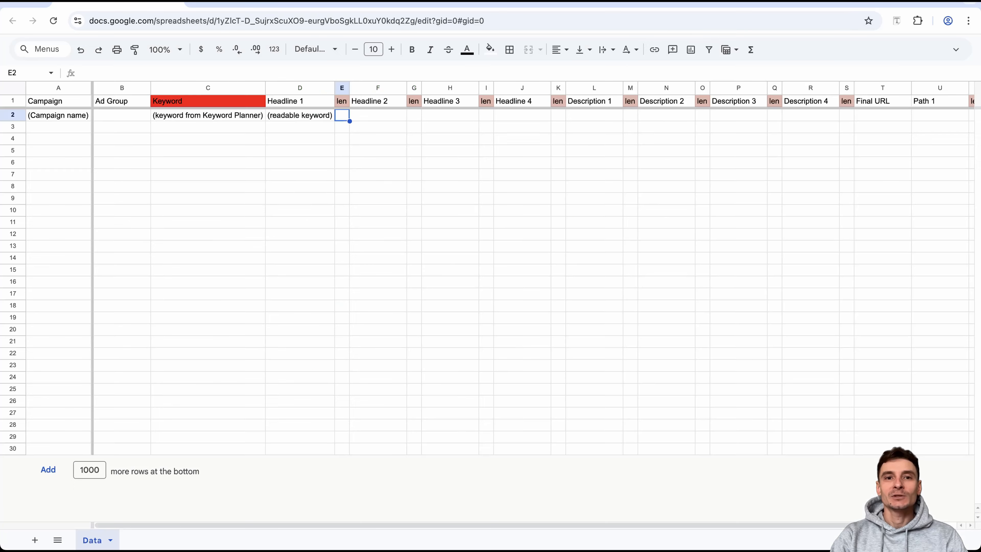
{"action": "key", "text": "Return"}
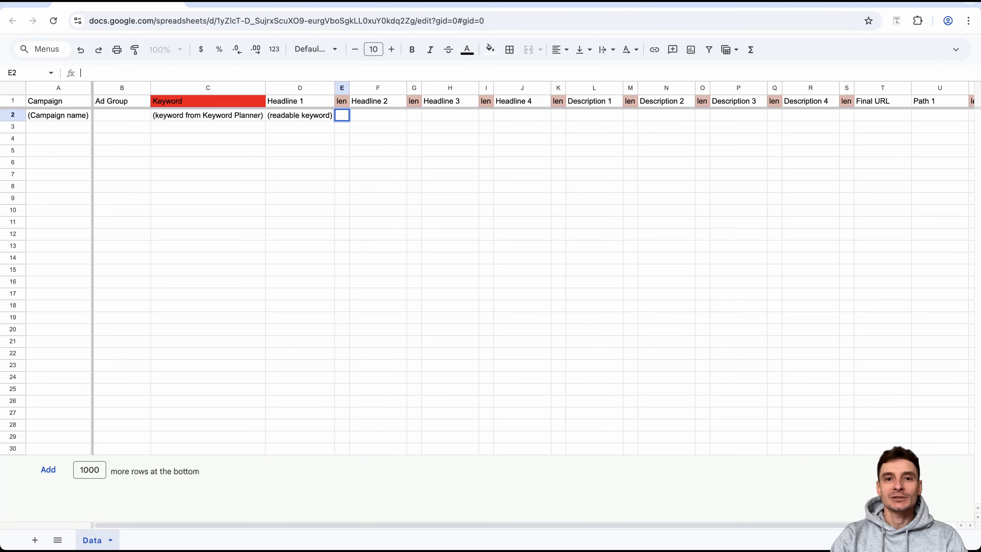
{"action": "type", "text": "="}
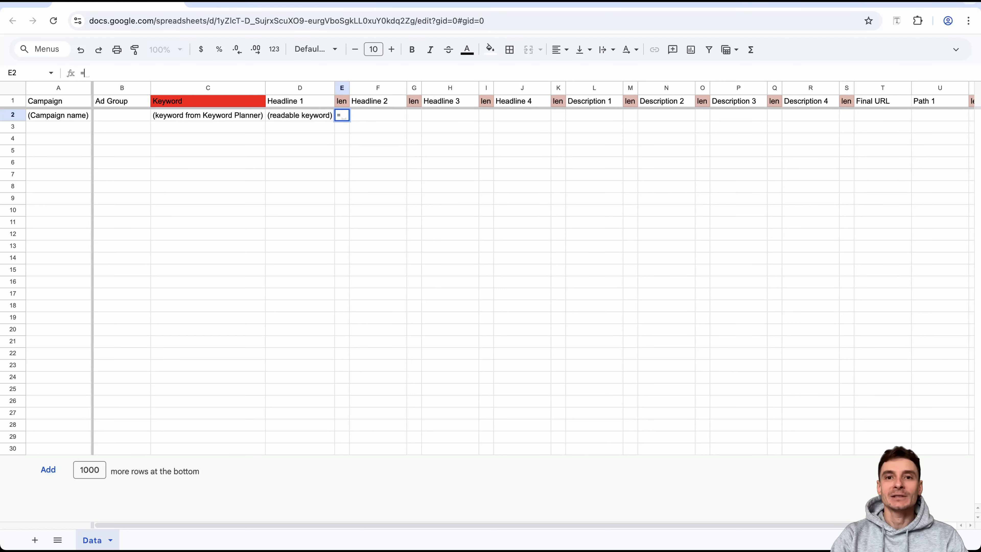
{"action": "type", "text": "LEN(text)"}
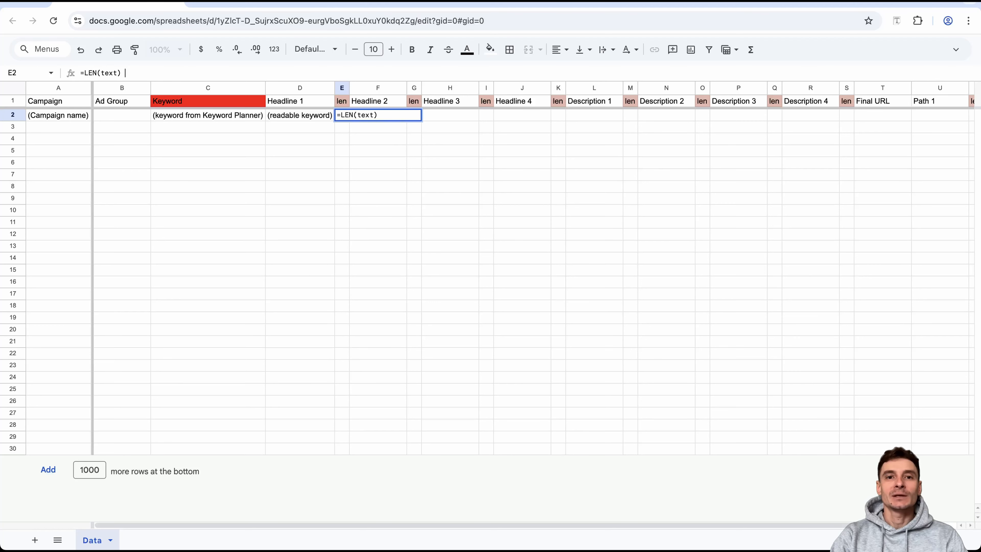
{"action": "double_click", "coordinate": [110, 73]}
{"action": "key", "text": "BackSpace"}
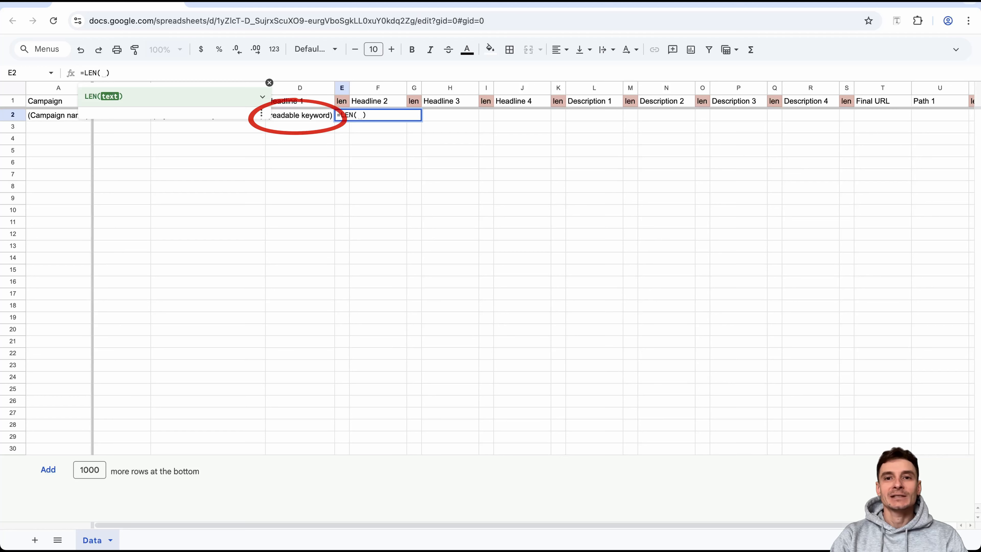
{"action": "left_click", "coordinate": [299, 115]}
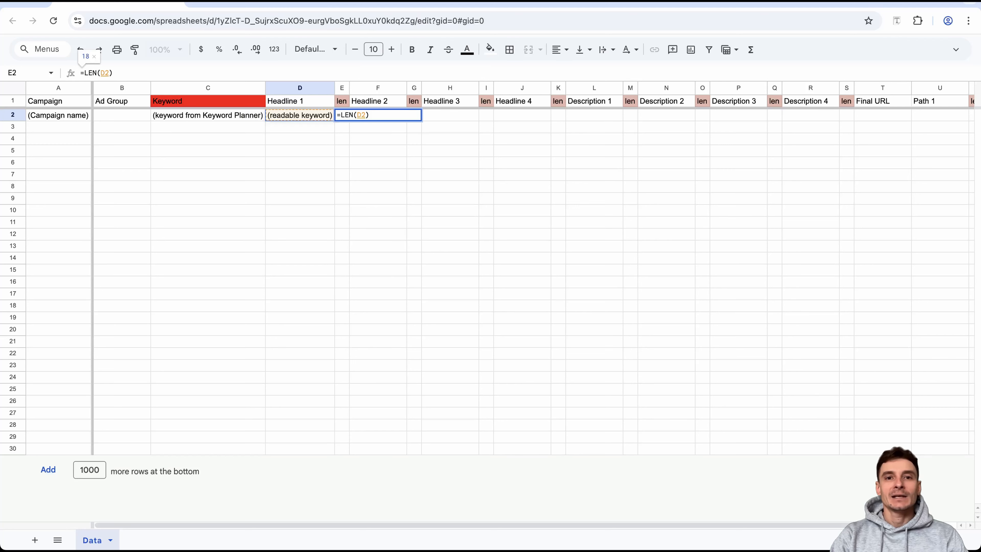
{"action": "key", "text": "Return"}
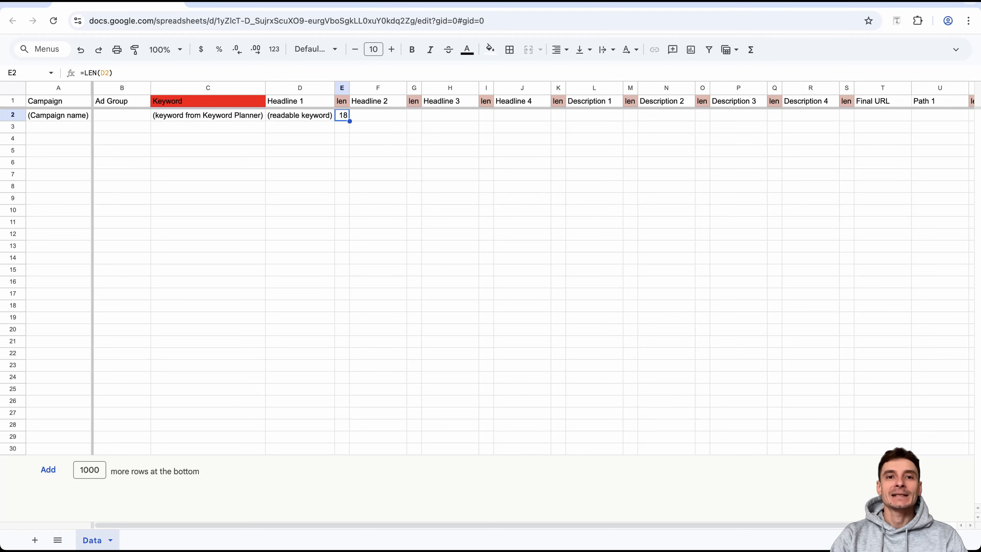
- Test the length formula by adding random characters to D2, and restore the text to "(readable keyword)"
{"action": "double_click", "coordinate": [300, 115]}
{"action": "type", "text": "fsklfsjlkfj"}
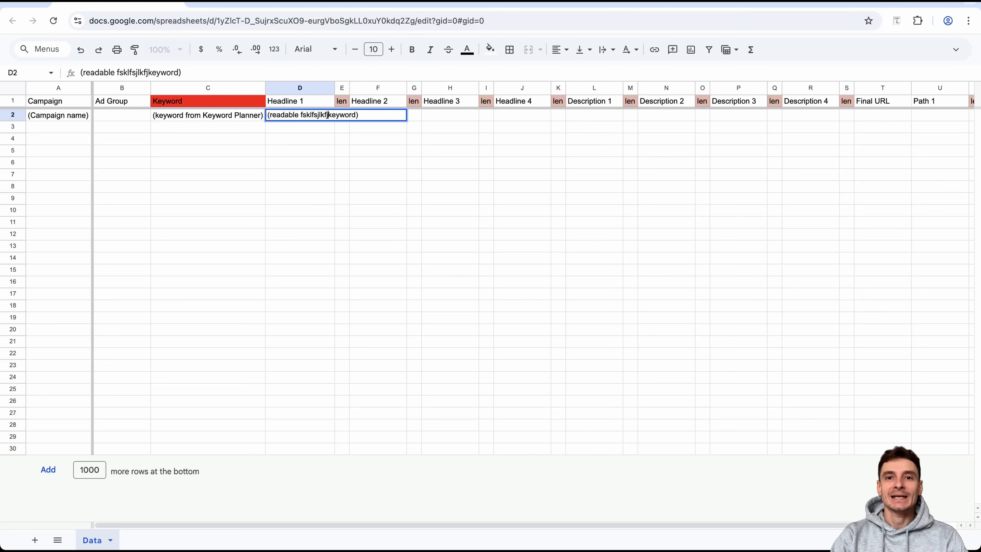
{"action": "key", "text": "Return"}
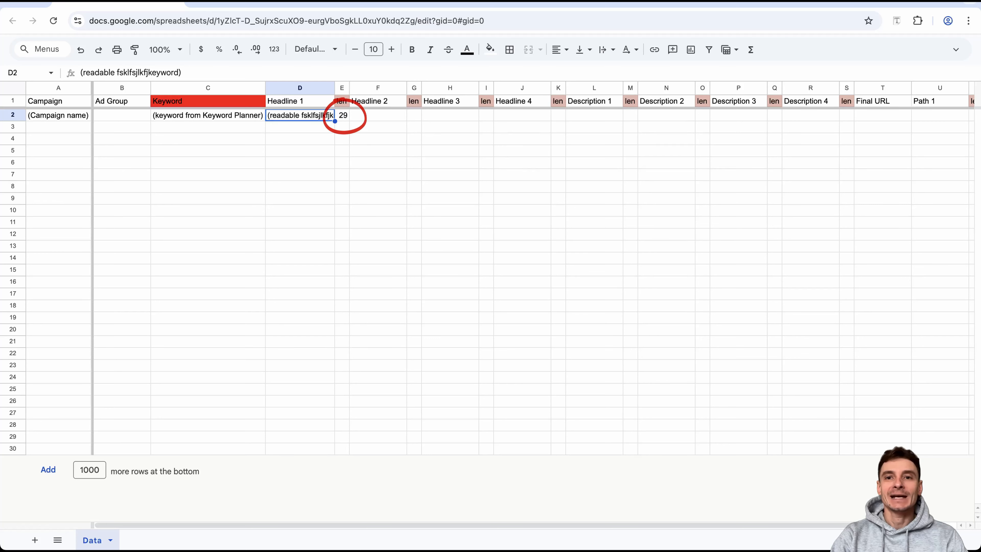
{"action": "key", "text": "Return"}
{"action": "type", "text": "ywiuqoeidfhsdjvsk"}
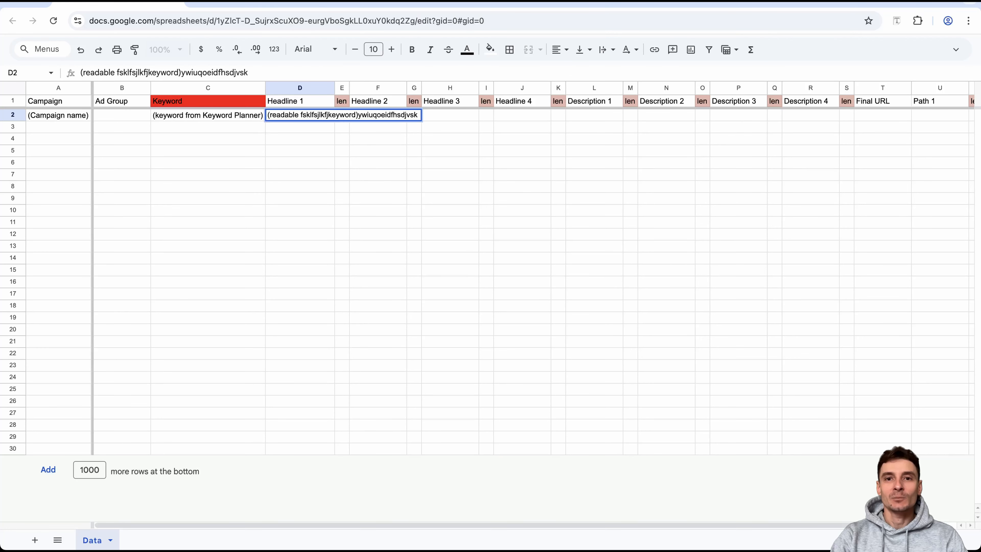
{"action": "key", "text": "Return"}
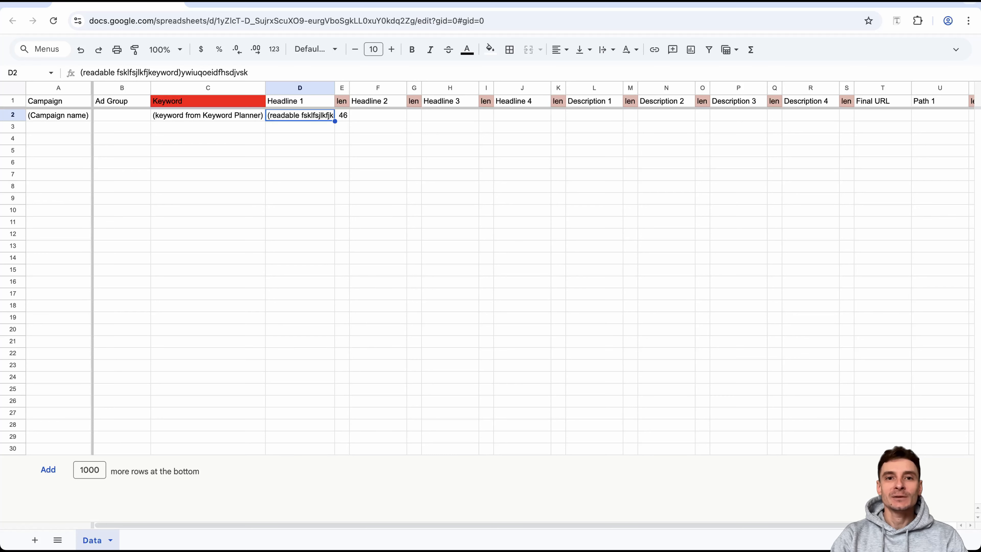
{"action": "key", "text": "Delete"}
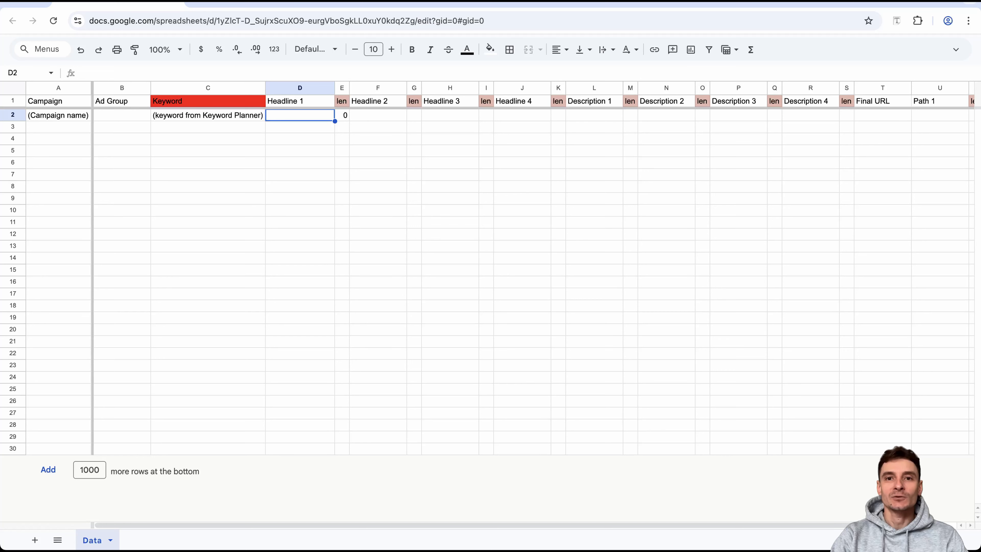
{"action": "type", "text": "(readable keyword)"}
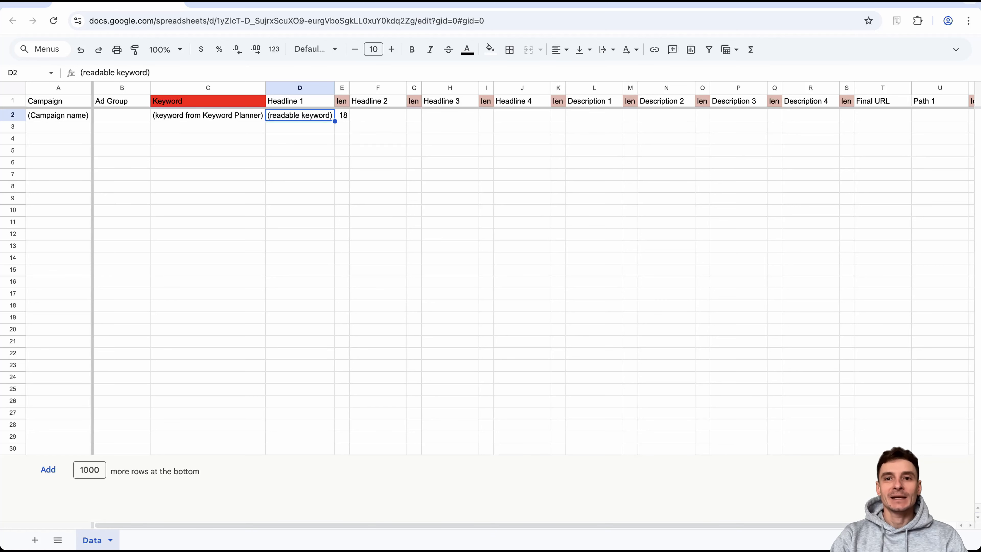
{"action": "left_click", "coordinate": [300, 88]}
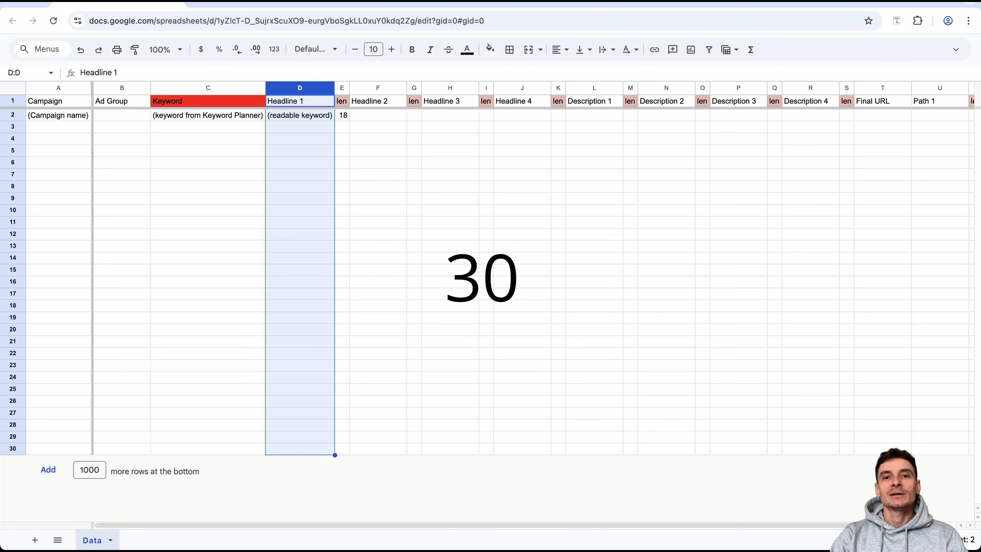
{"action": "left_click", "coordinate": [593, 89]}
{"action": "scroll", "coordinate": [533, 271], "scroll_direction": "right", "scroll_amount": 2}
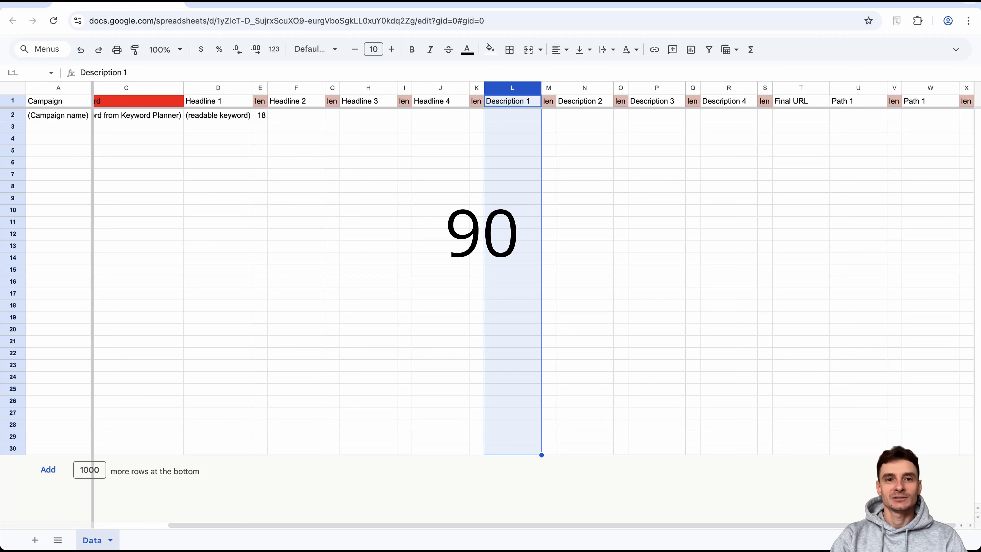
{"action": "left_click", "coordinate": [858, 88]}
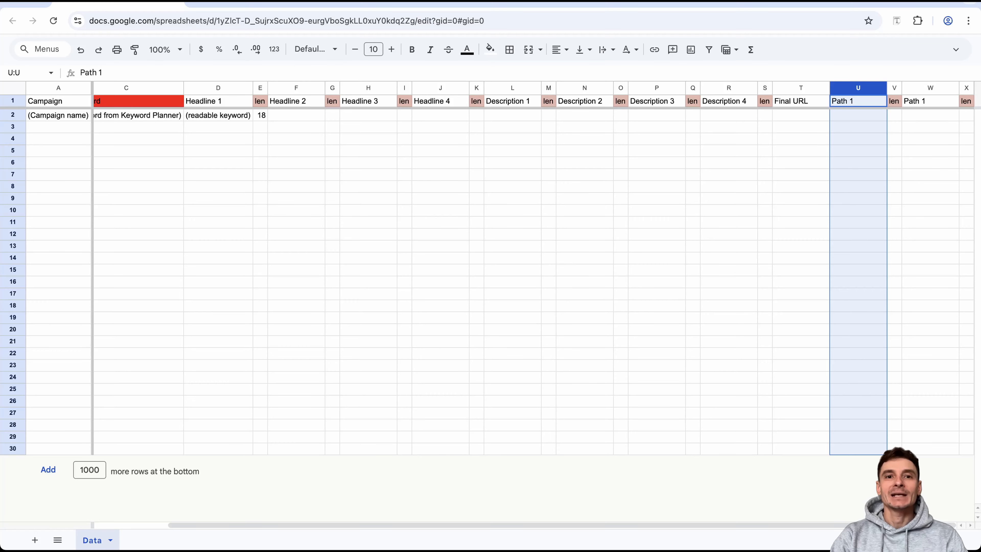
- Create a conditional formatting rule for column E that applies when a cell value is greater than 30
{"action": "left_click", "coordinate": [260, 88]}
{"action": "scroll", "coordinate": [533, 271], "scroll_direction": "left", "scroll_amount": 2}
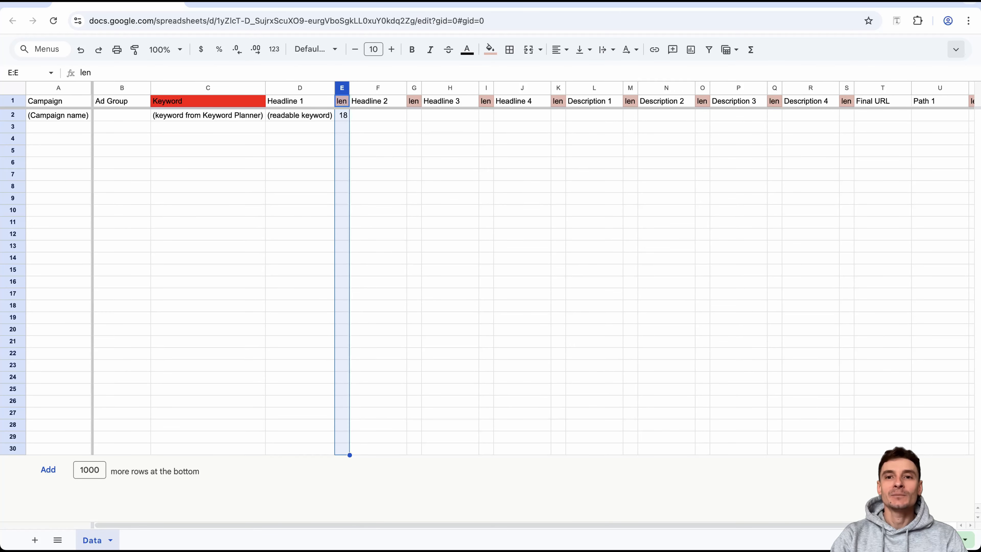
{"action": "left_click", "coordinate": [955, 49]}
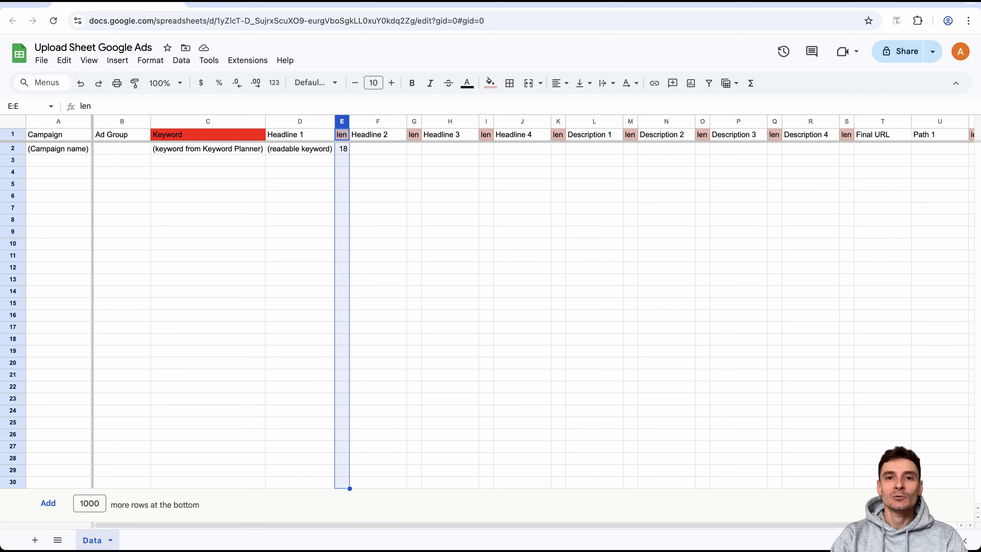
{"action": "left_click", "coordinate": [150, 60]}
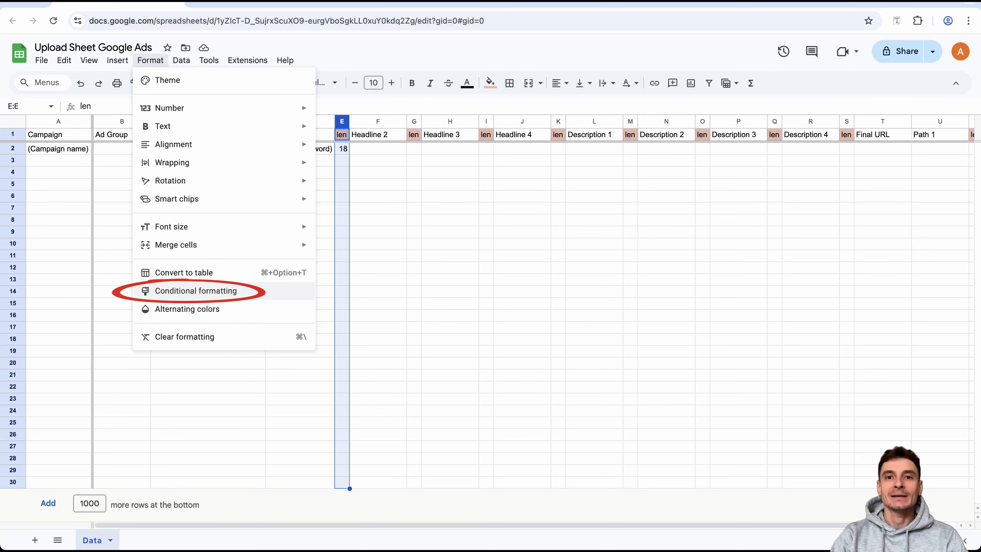
{"action": "left_click", "coordinate": [196, 290]}
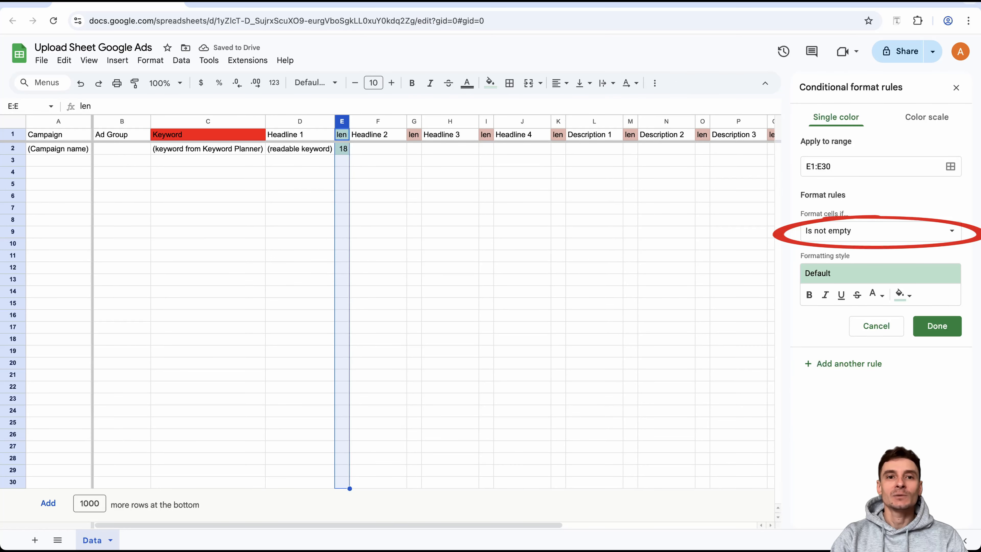
{"action": "left_click", "coordinate": [880, 232]}
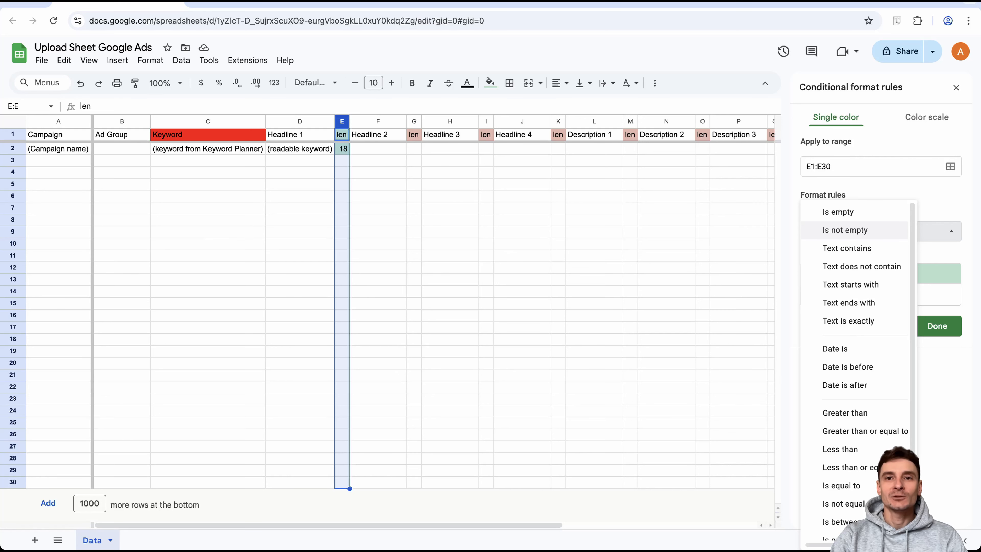
{"action": "left_click", "coordinate": [844, 412]}
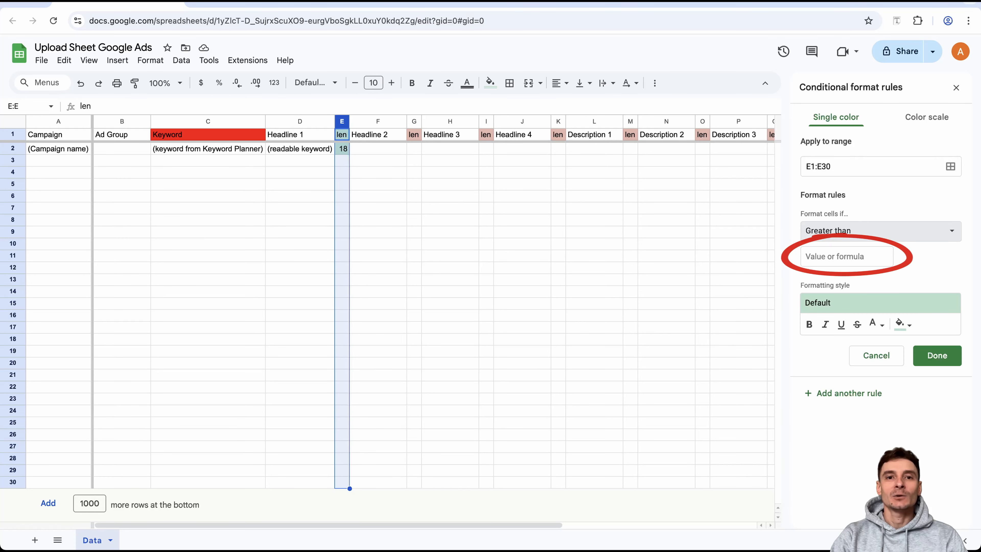
{"action": "type", "text": "30"}
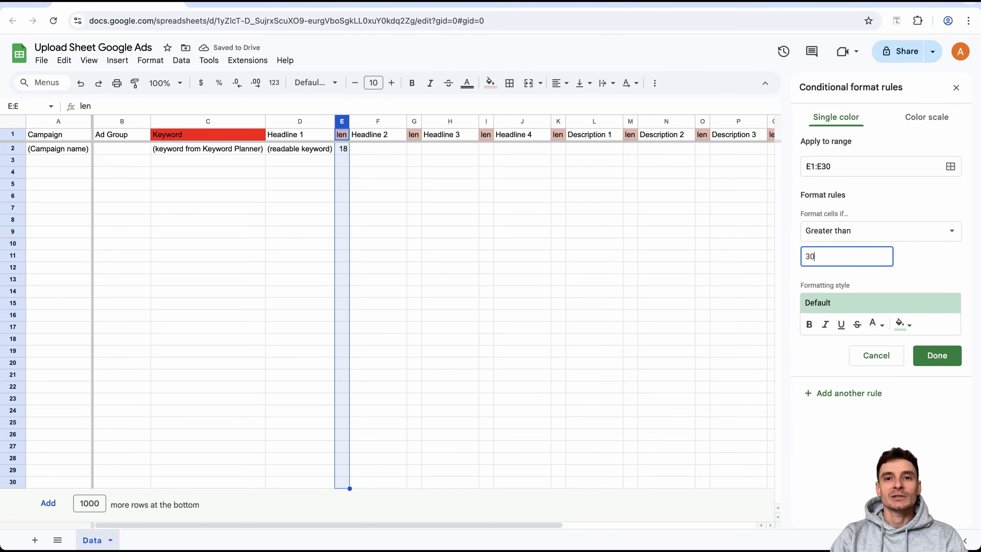
- Give the greater-than-30 rule a red fill, save it and close the conditional format rules
{"action": "left_click", "coordinate": [903, 324]}
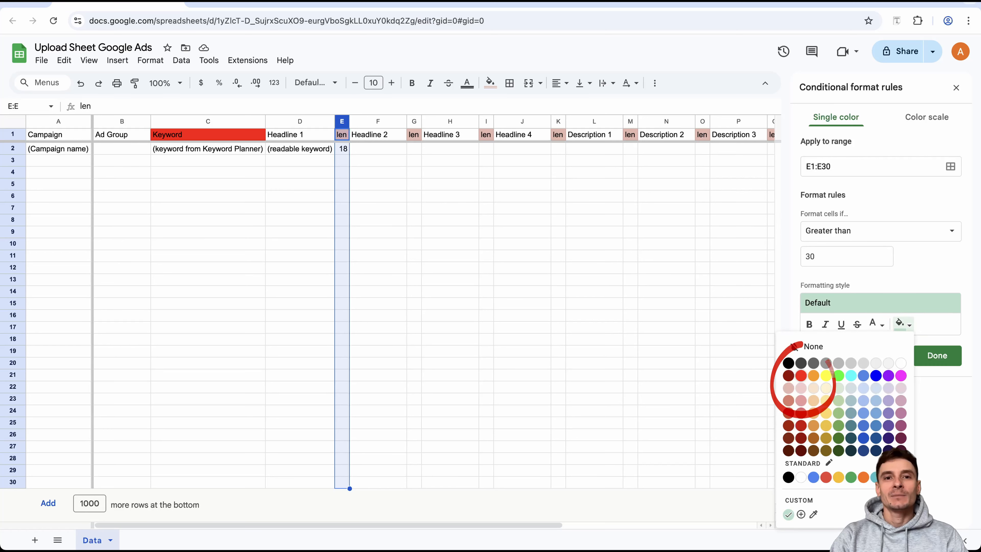
{"action": "left_click", "coordinate": [801, 375]}
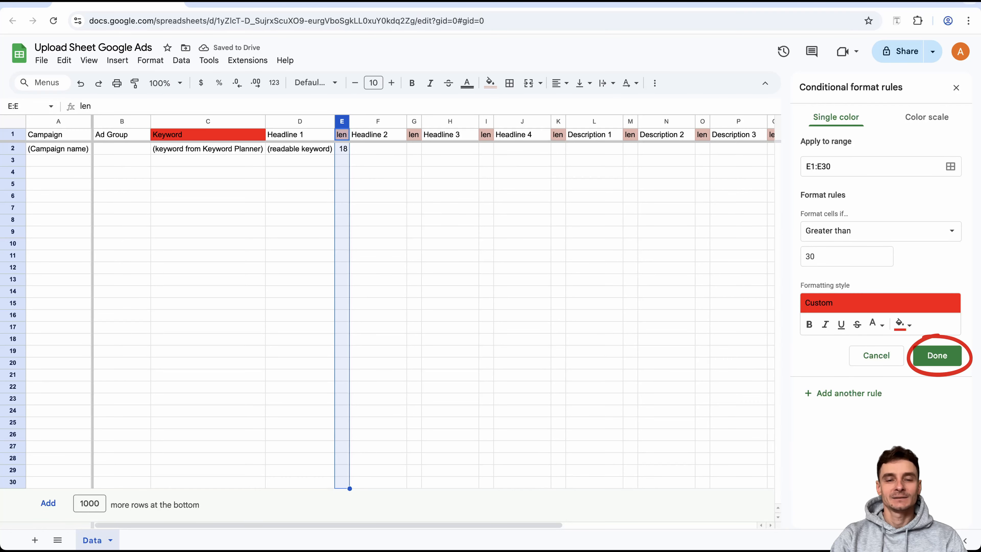
{"action": "left_click", "coordinate": [937, 356]}
{"action": "left_click", "coordinate": [956, 88]}
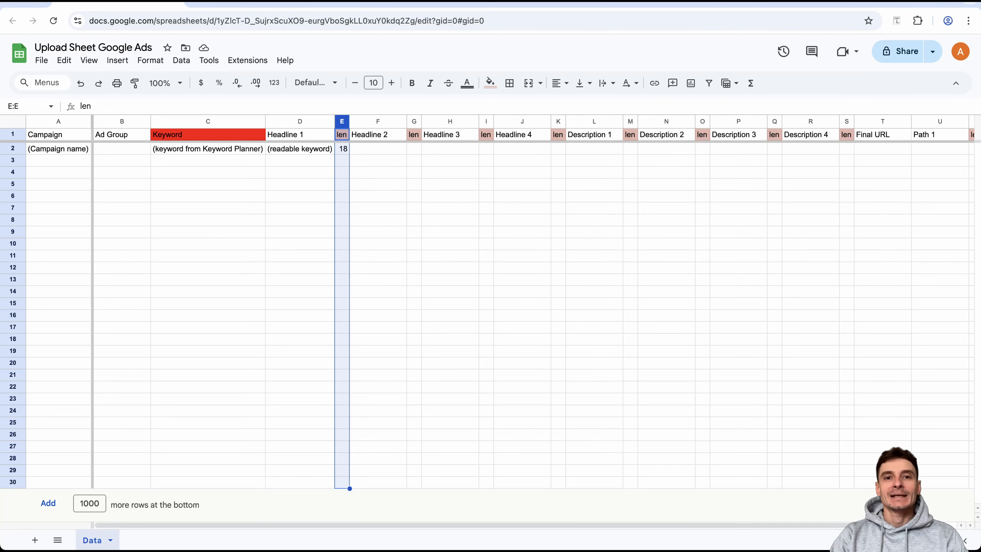
- Test the rule by appending "qodbcywvxkoge" to the Headline 1 placeholder in D2, and widen column D to fit it
{"action": "double_click", "coordinate": [300, 148]}
{"action": "type", "text": "qodbcywvxkoge"}
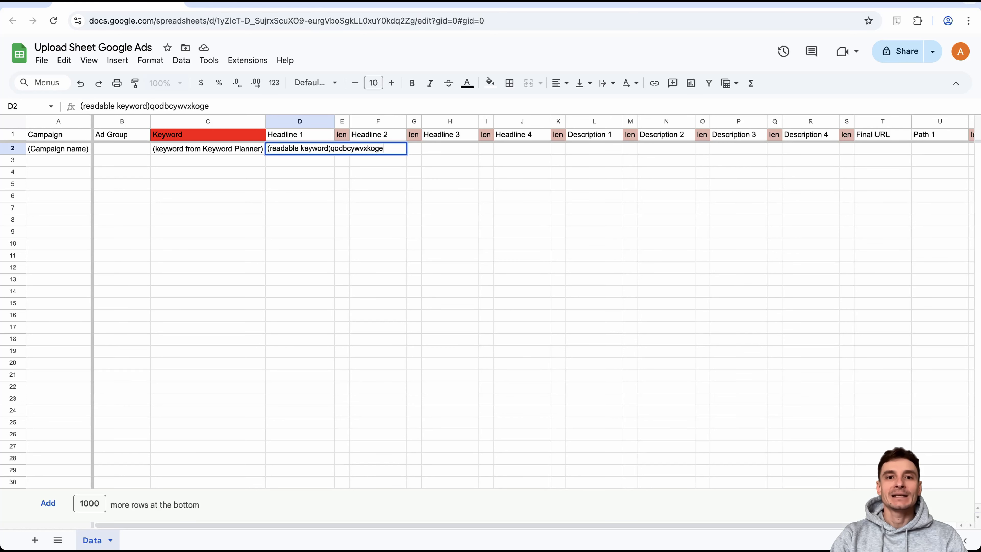
{"action": "key", "text": "Return"}
{"action": "key", "text": "Up"}
{"action": "double_click", "coordinate": [334, 121]}
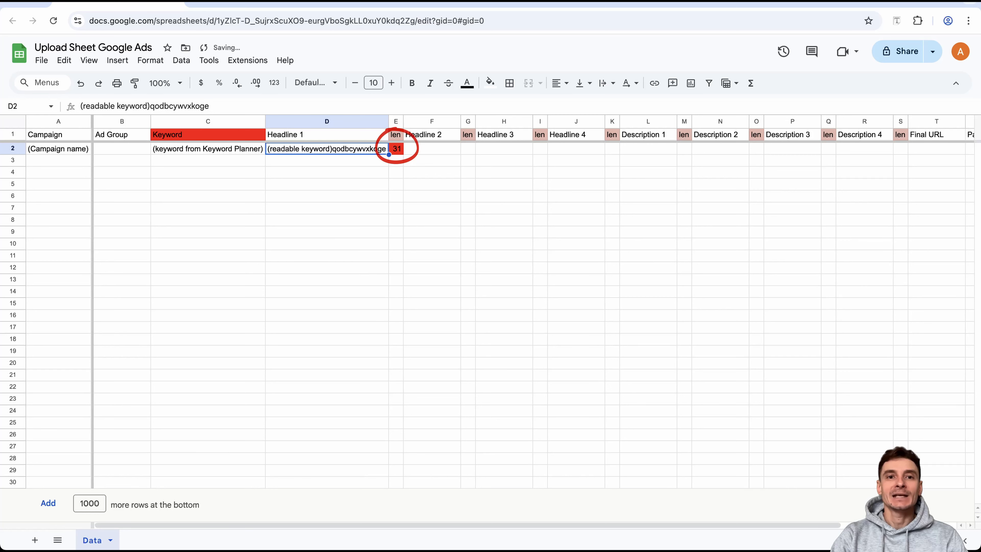
- Remove the last character from D2 so it reads "(readable keyword)qodbcywvxkog"
{"action": "left_click", "coordinate": [209, 106]}
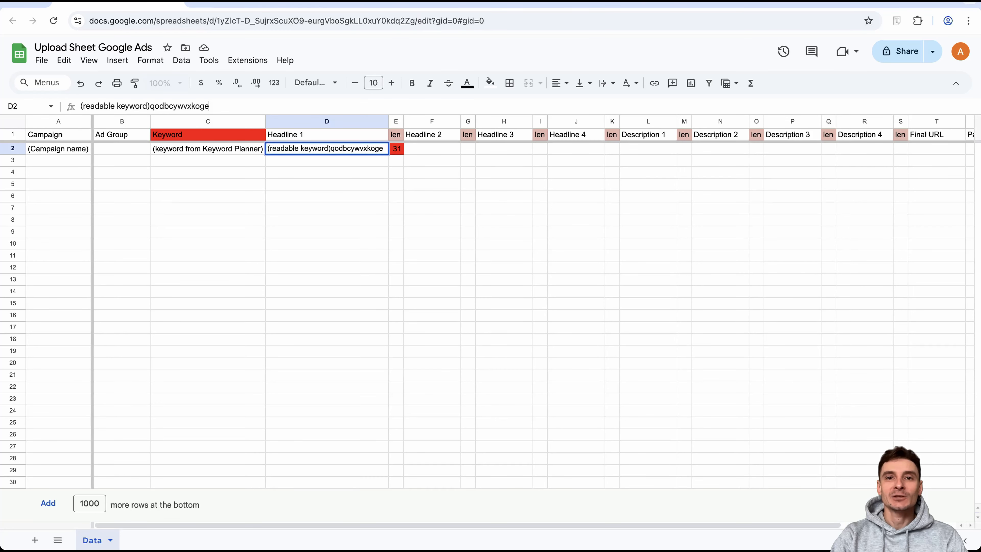
{"action": "key", "text": "BackSpace"}
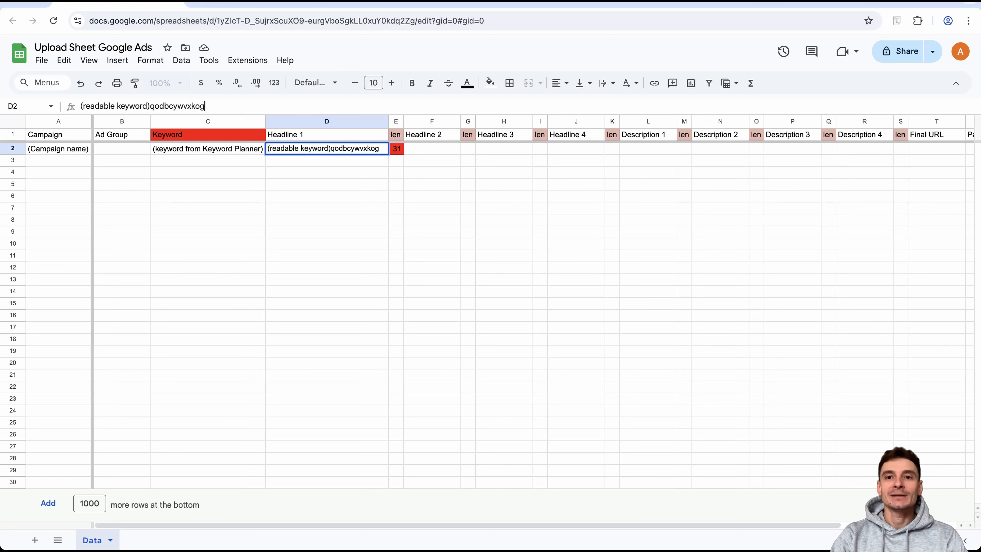
{"action": "key", "text": "Return"}
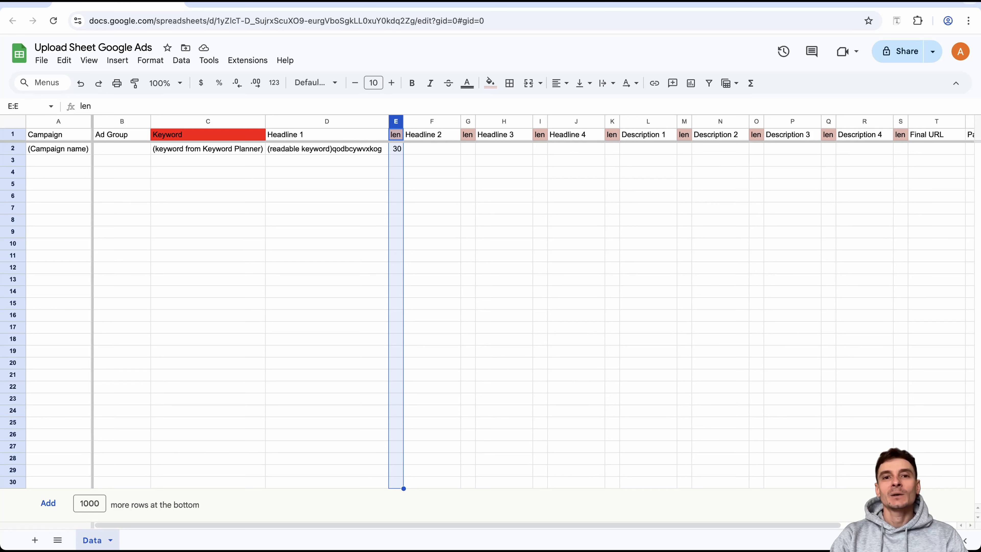
- Copy len column E to column G and test it with "yuolwkfejlkhbdsljkv,sdbfvklfdhbjfdkv" under Headline 2 in F2
{"action": "key", "text": "ctrl+c"}
{"action": "left_click", "coordinate": [468, 121]}
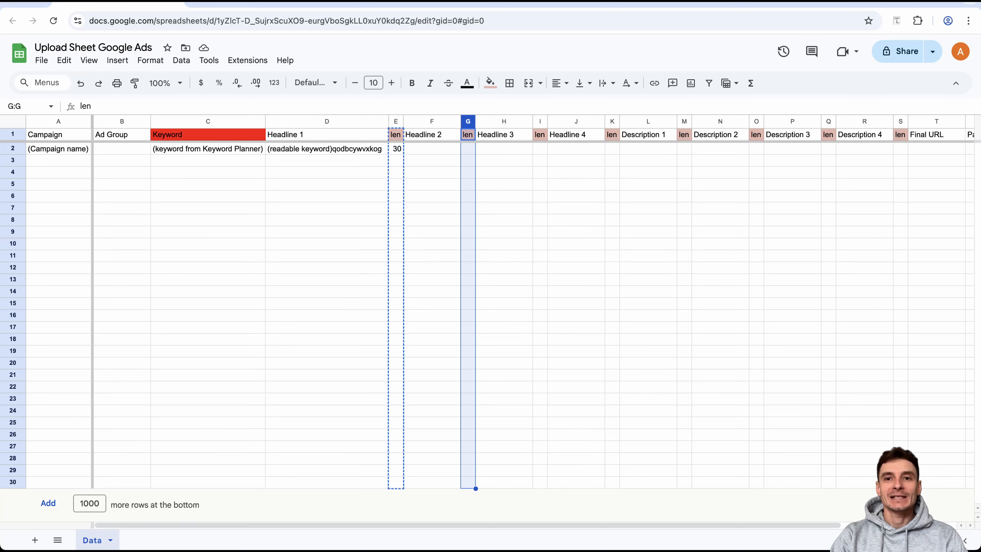
{"action": "key", "text": "ctrl+v"}
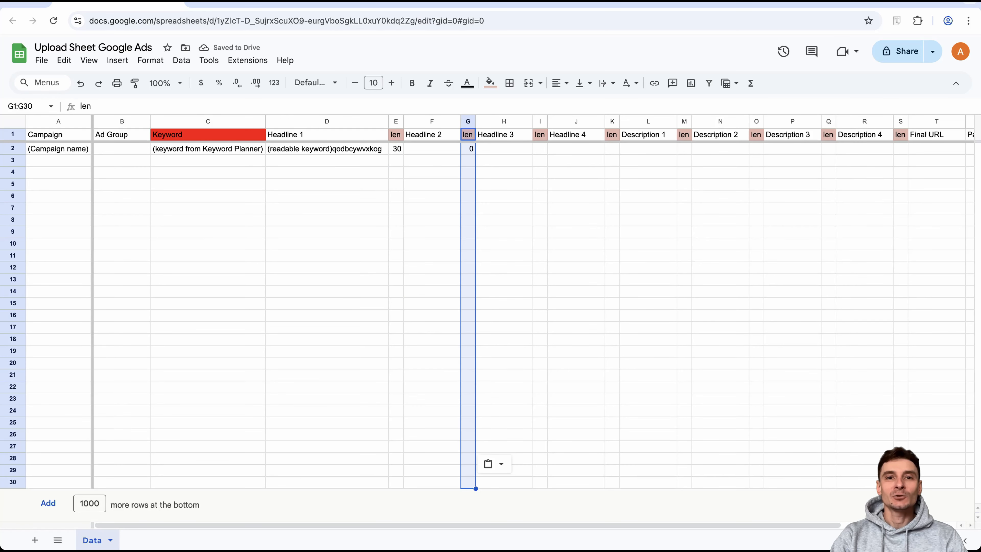
{"action": "left_click", "coordinate": [432, 148]}
{"action": "type", "text": "yuolwkfejlkhbdsljkv,sdbfvklfdhbjfdkv"}
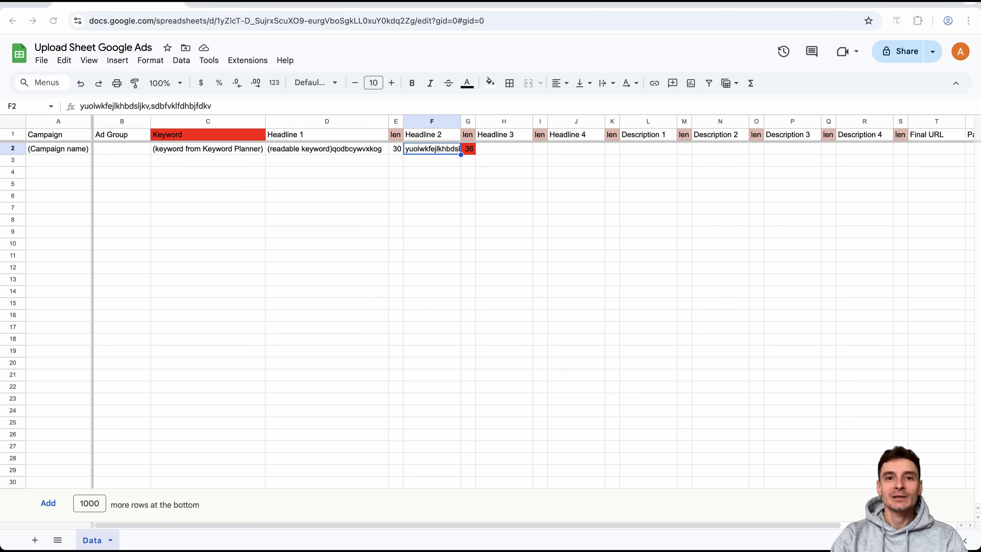
- Copy len column E onto the len columns I and K for Headline 3 and Headline 4
{"action": "left_click", "coordinate": [395, 121]}
{"action": "key", "text": "ctrl+c"}
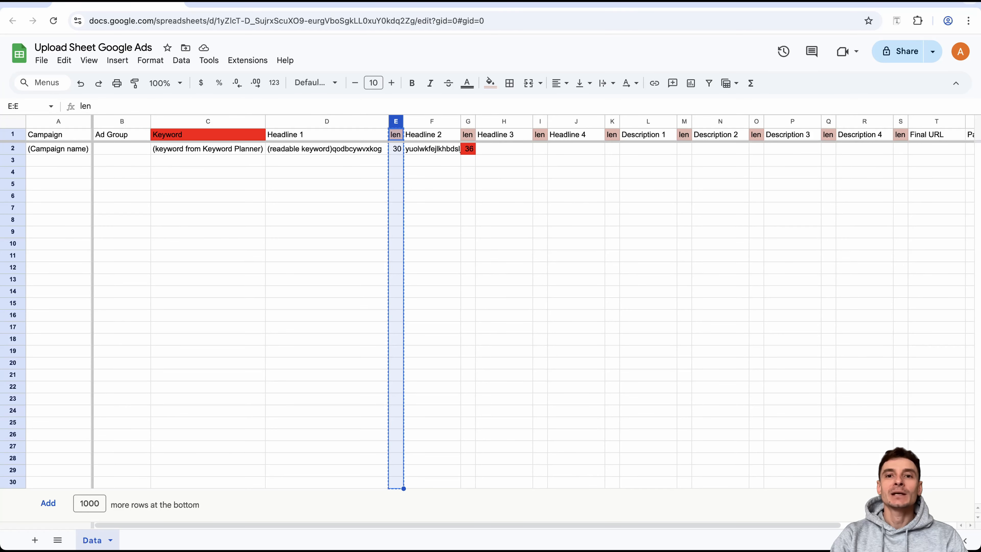
{"action": "left_click", "coordinate": [539, 121]}
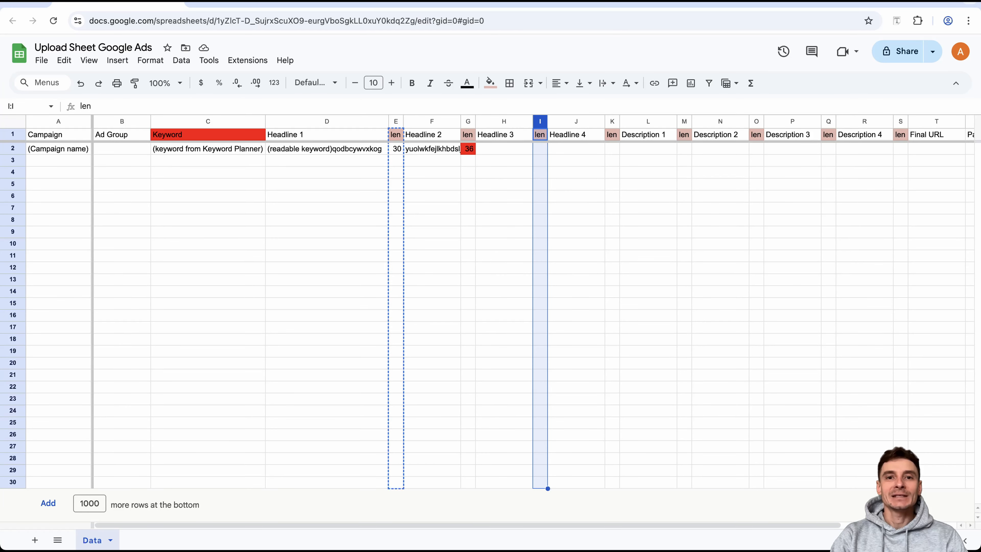
{"action": "key", "text": "ctrl+v"}
{"action": "left_click", "coordinate": [612, 121]}
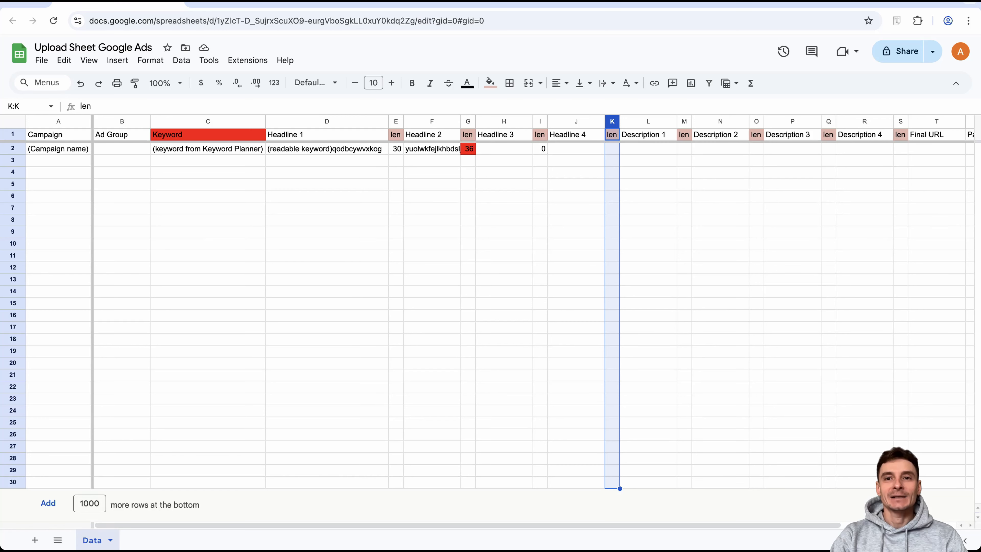
{"action": "key", "text": "ctrl+v"}
- Clear the test text from F2 and check which cell the copied LEN formula in K2 refers to
{"action": "left_click", "coordinate": [432, 148]}
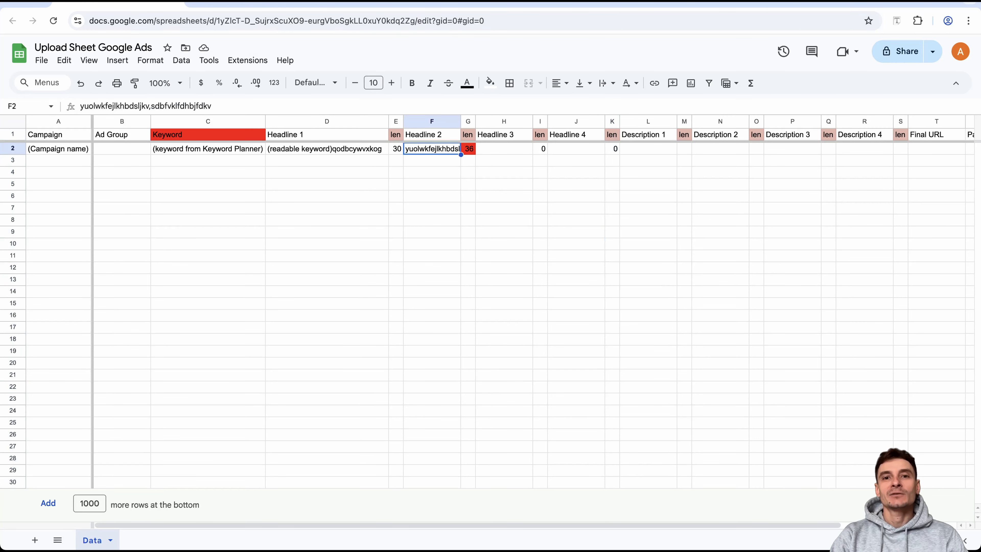
{"action": "key", "text": "Delete"}
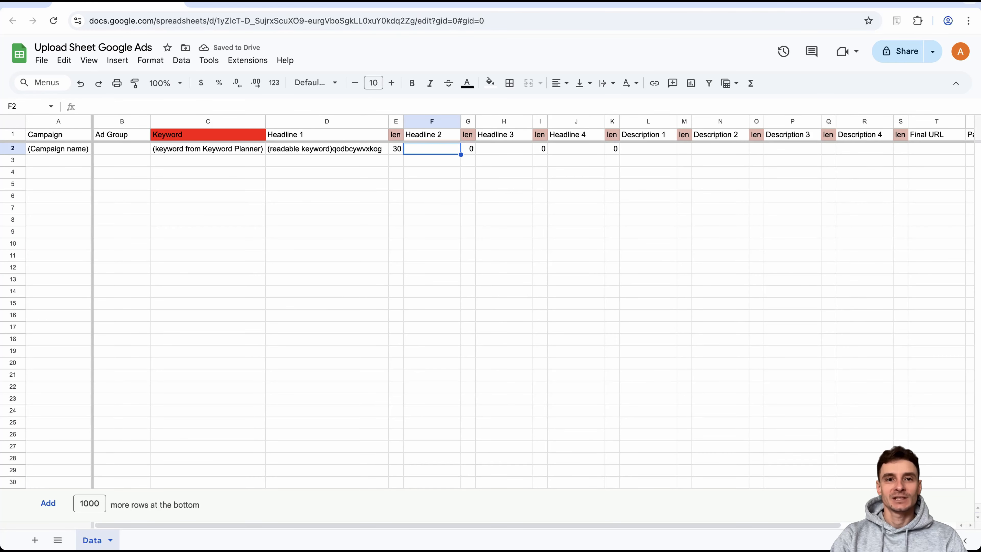
{"action": "left_click", "coordinate": [612, 149]}
{"action": "left_click", "coordinate": [145, 106]}
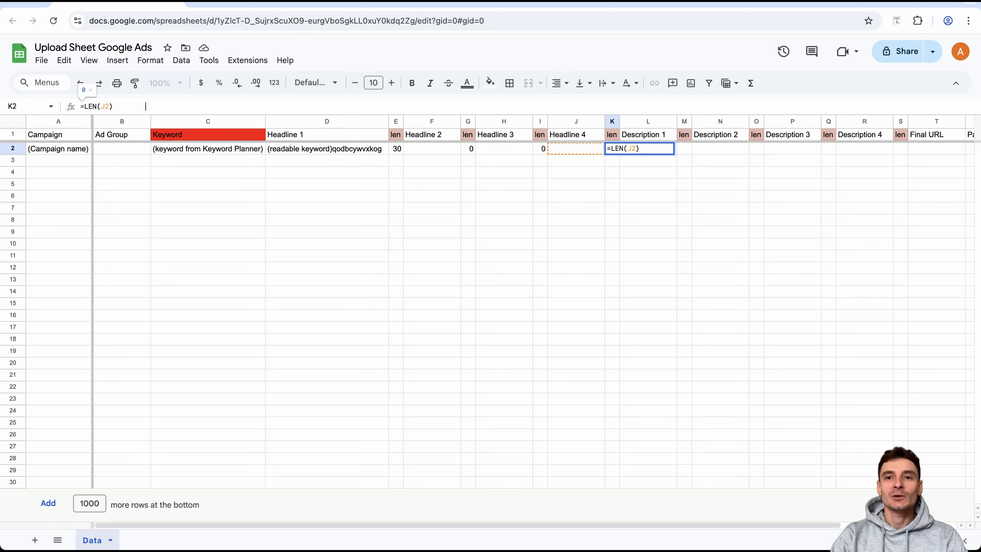
{"action": "key", "text": "Return"}
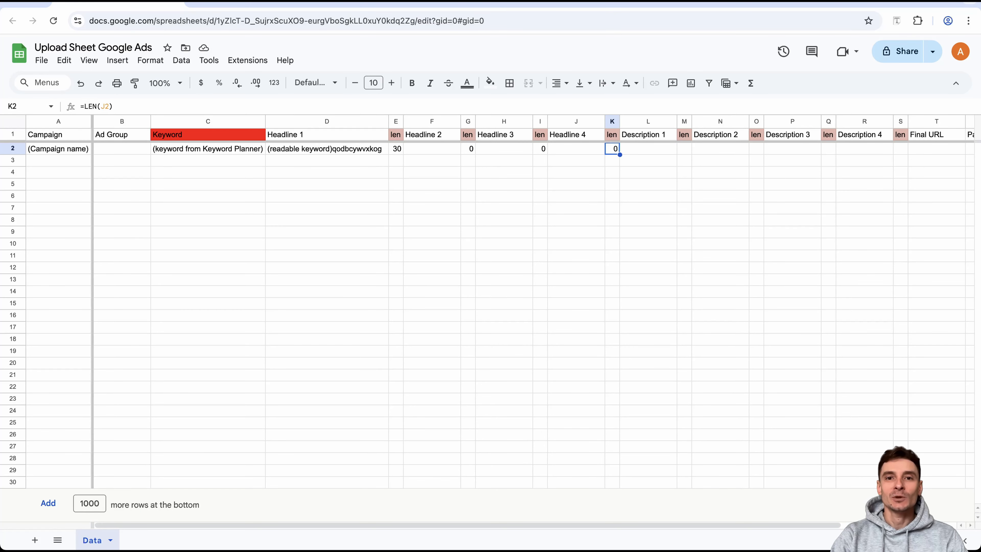
- Enter the formula =LEN(L2) in M2 to count the Description 1 characters
{"action": "scroll", "coordinate": [532, 302], "scroll_direction": "right", "scroll_amount": 3}
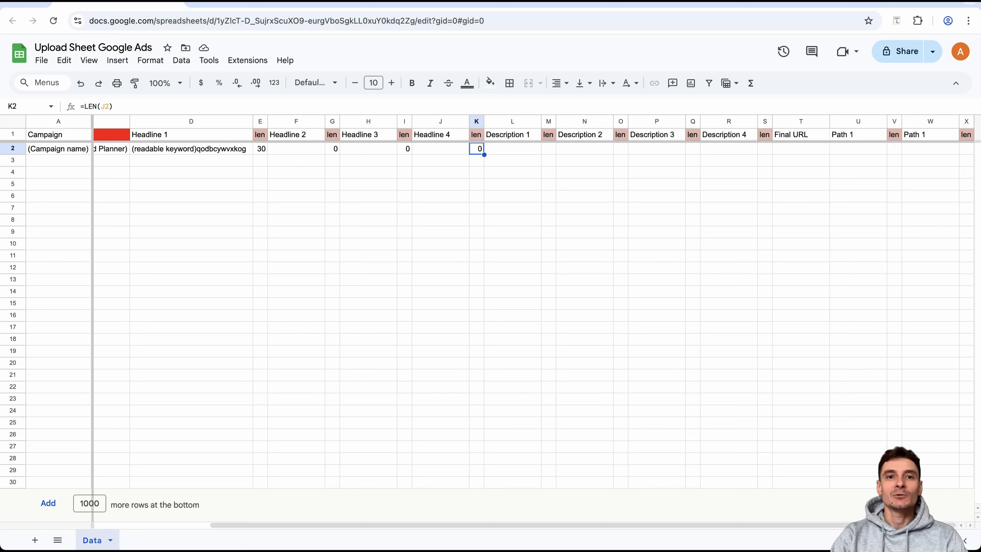
{"action": "left_click", "coordinate": [548, 149]}
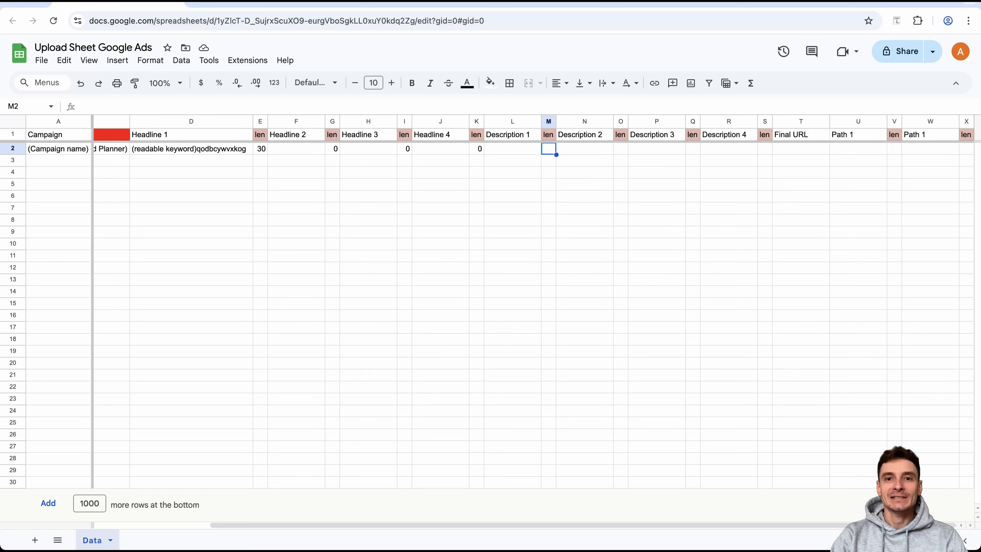
{"action": "left_click", "coordinate": [81, 106]}
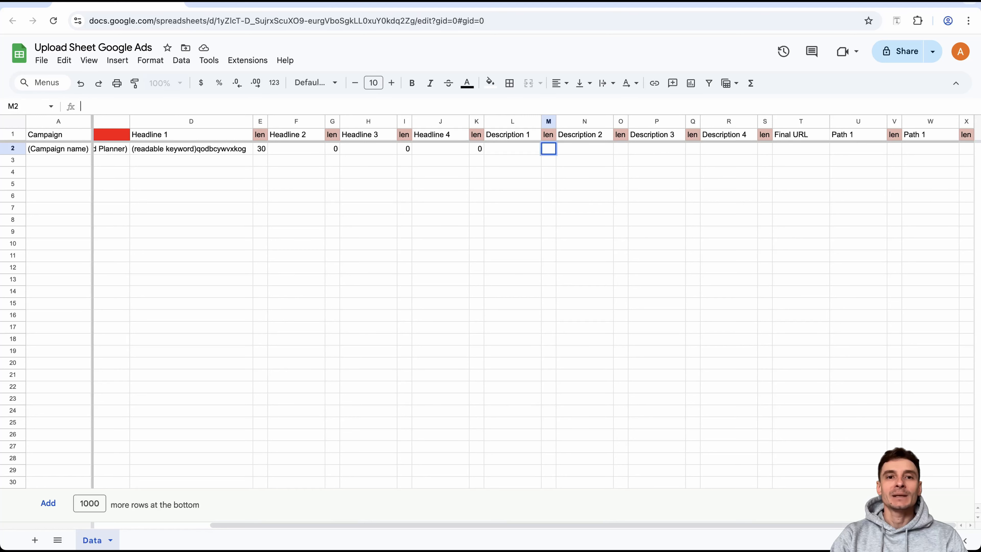
{"action": "type", "text": "="}
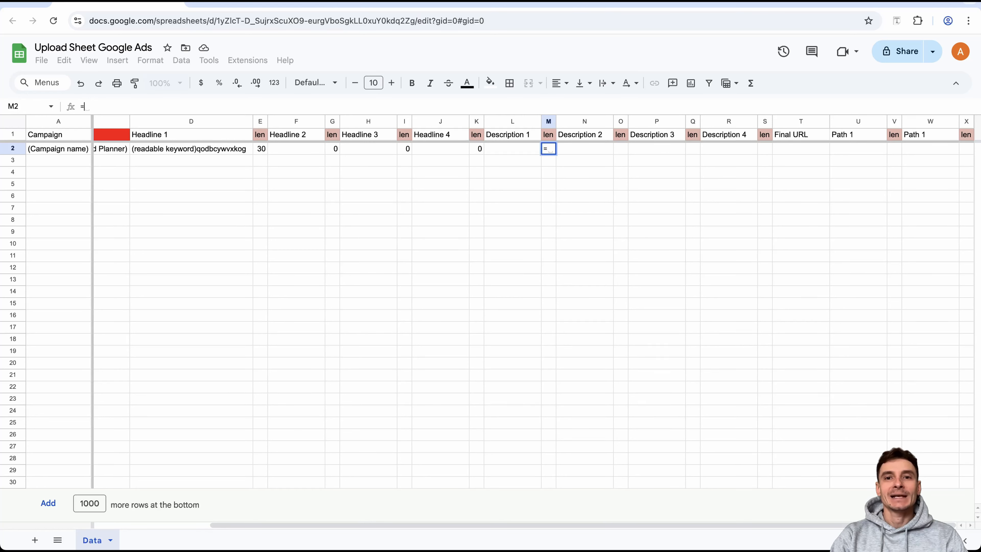
{"action": "type", "text": "LEN("}
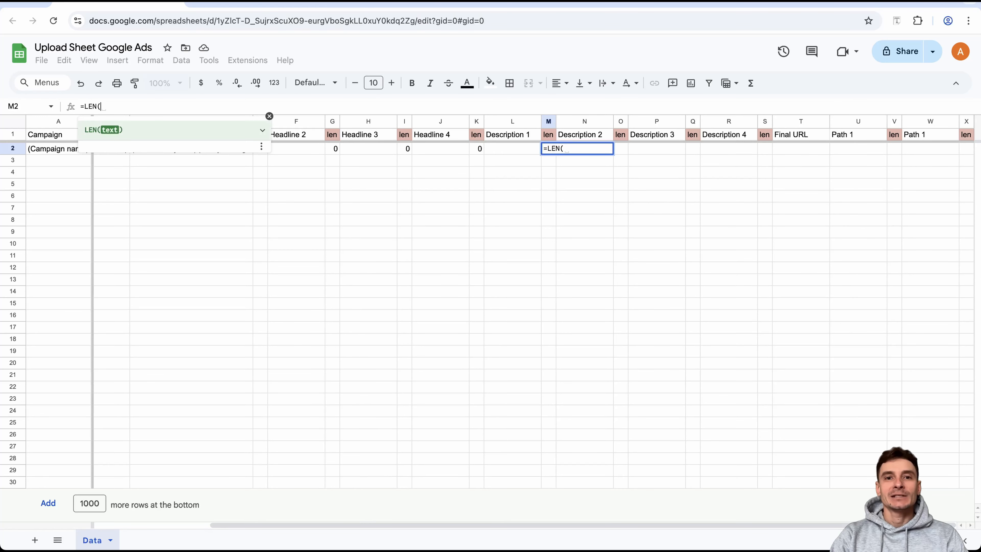
{"action": "left_click", "coordinate": [512, 148]}
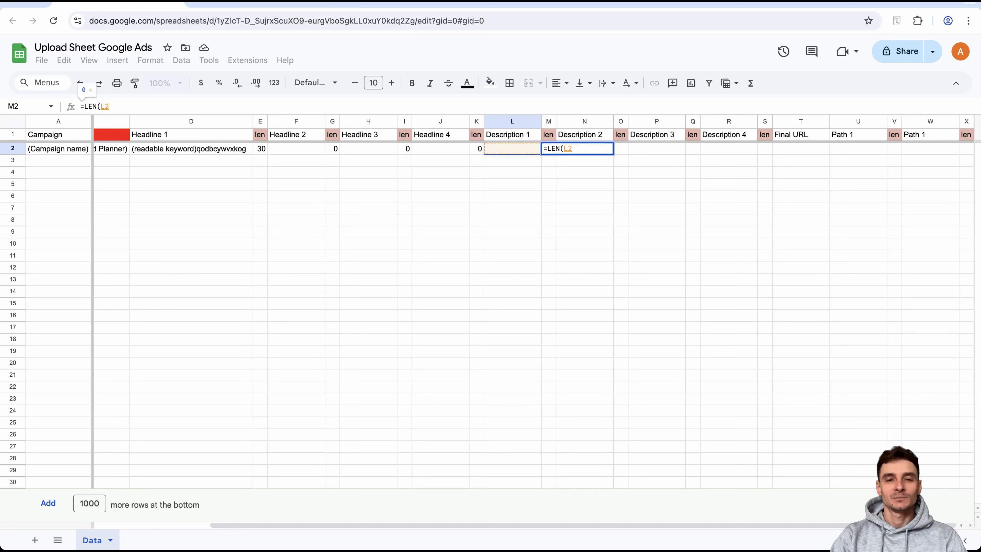
{"action": "type", "text": ")"}
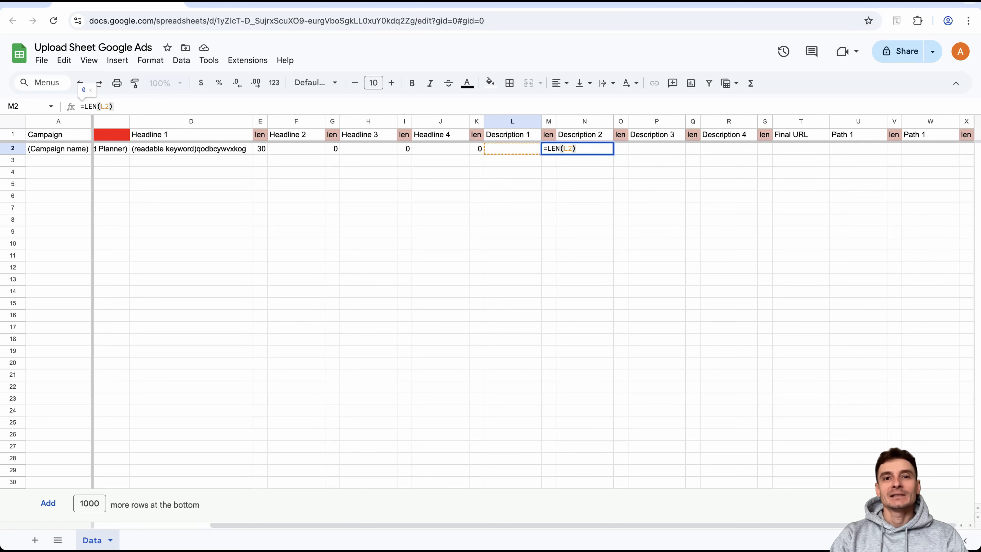
{"action": "key", "text": "Return"}
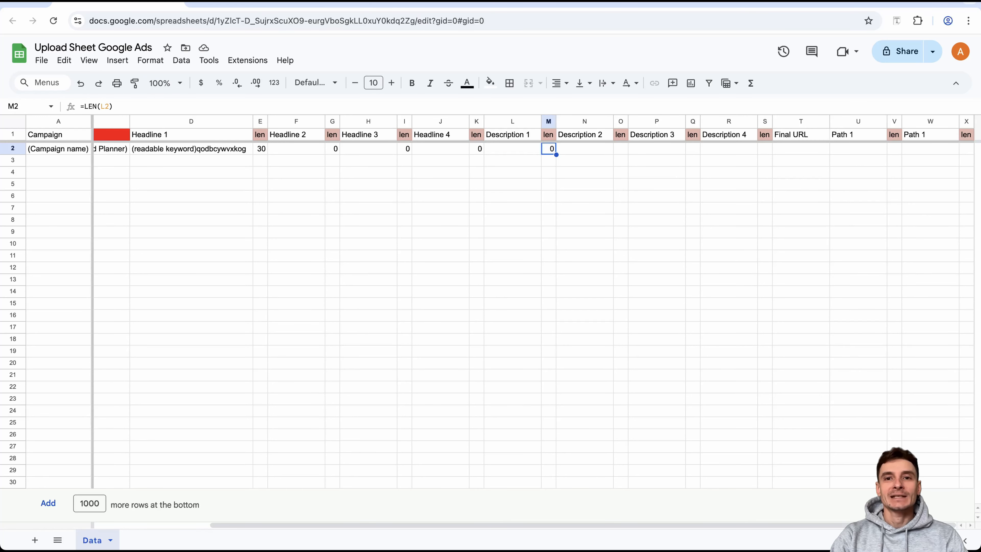
- Put a long random test string starting with "qazwsxedcrfvtgb" under Description 1 in L2 and widen column L to fit it
{"action": "left_click", "coordinate": [512, 149]}
{"action": "key", "text": "ctrl+v"}
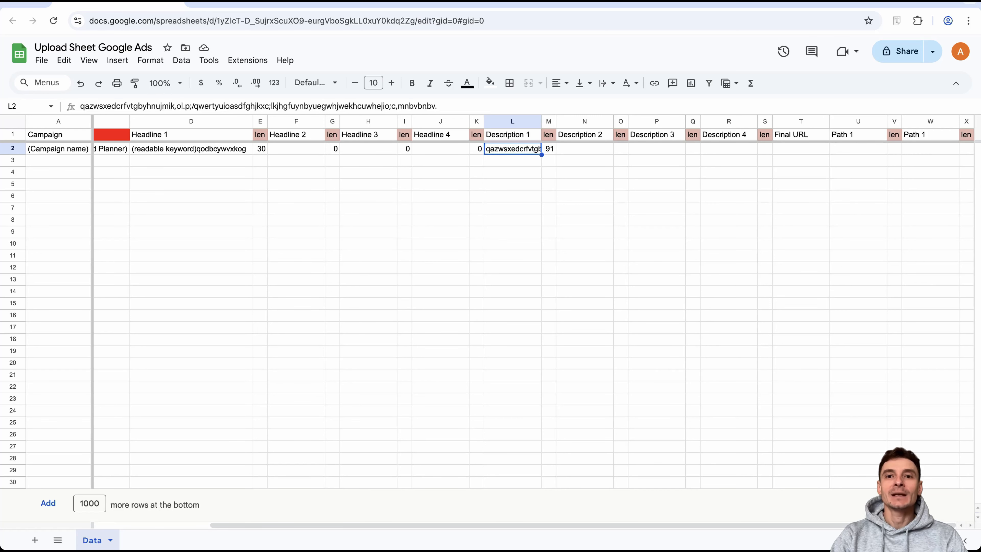
{"action": "double_click", "coordinate": [542, 122]}
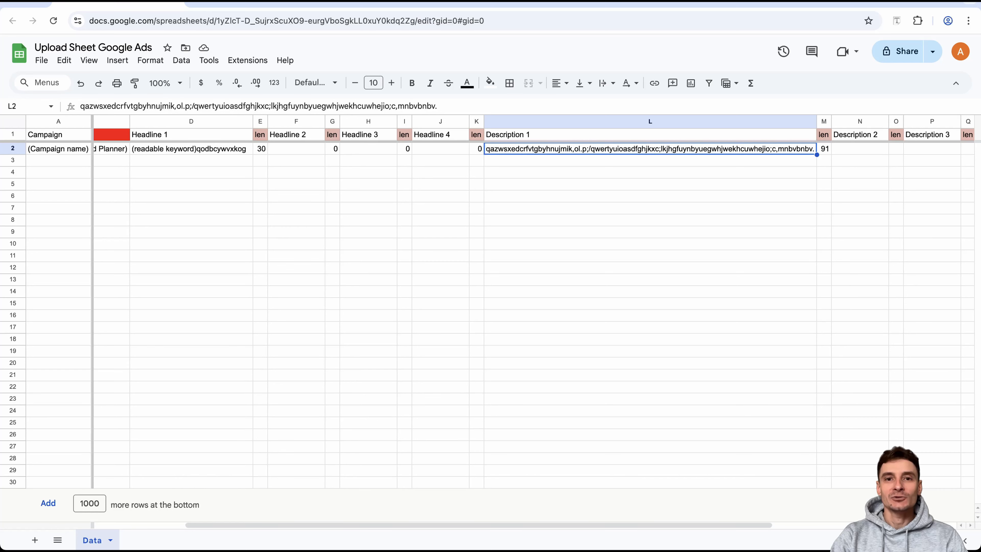
- Add a conditional formatting rule to len columns M, O, Q and S that fills values greater than 90 in red
{"action": "left_click", "coordinate": [824, 121]}
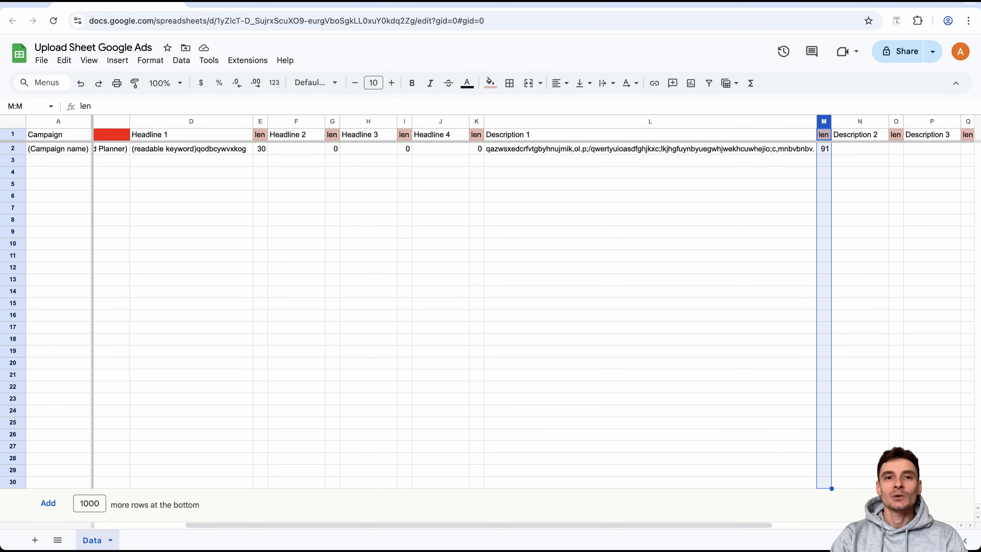
{"action": "scroll", "coordinate": [491, 301], "scroll_direction": "right", "scroll_amount": 5}
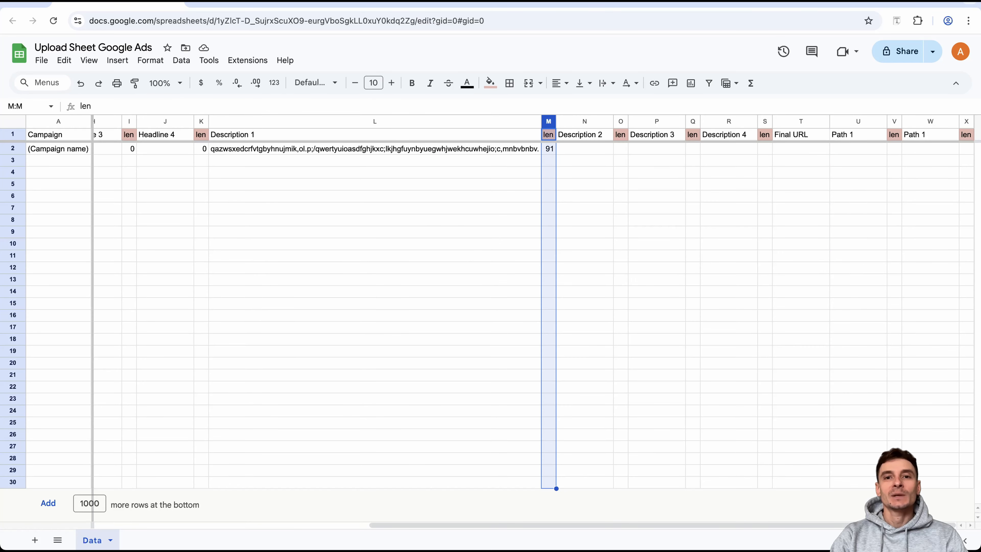
{"action": "left_click", "coordinate": [621, 121], "text": "super"}
{"action": "left_click", "coordinate": [692, 121], "text": "super"}
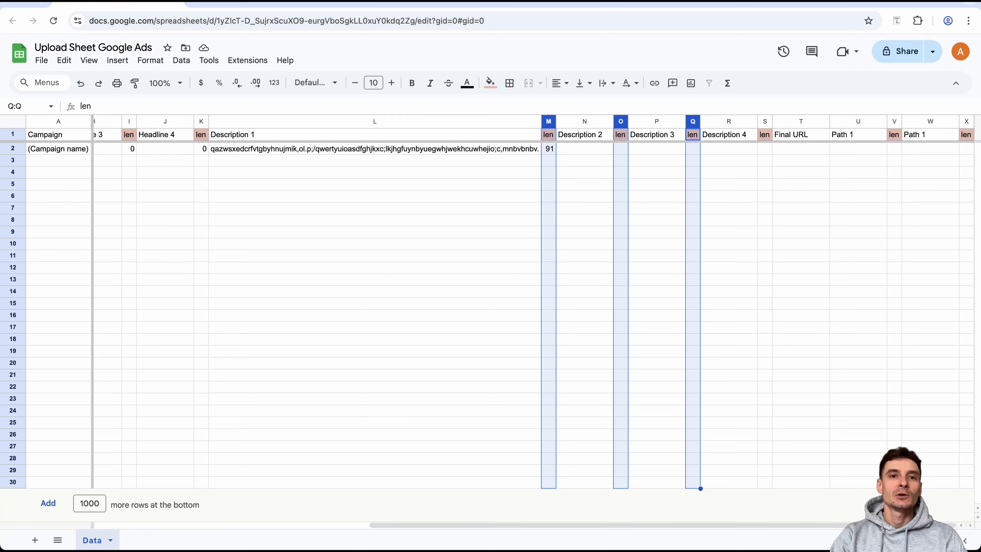
{"action": "left_click", "coordinate": [765, 122], "text": "super"}
{"action": "left_click", "coordinate": [150, 60]}
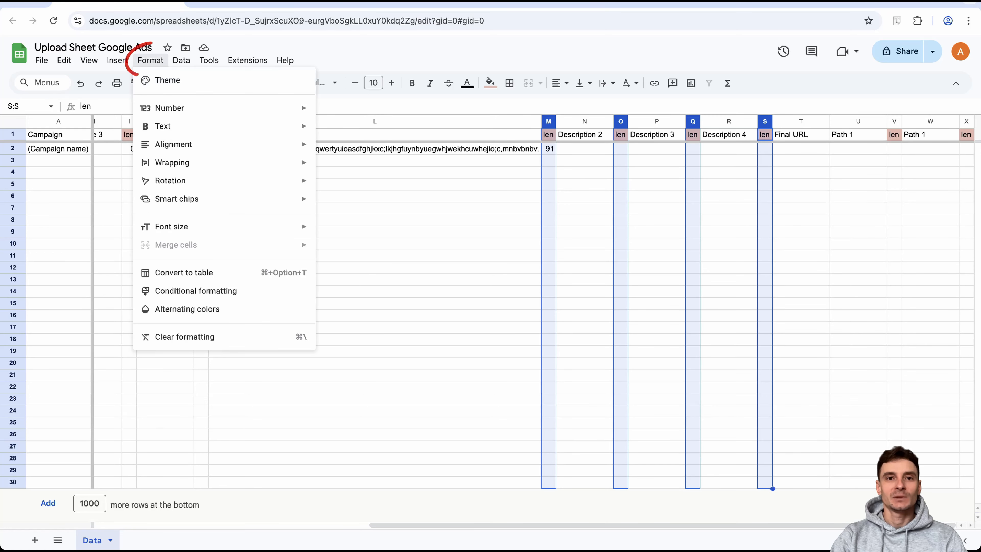
{"action": "left_click", "coordinate": [195, 290]}
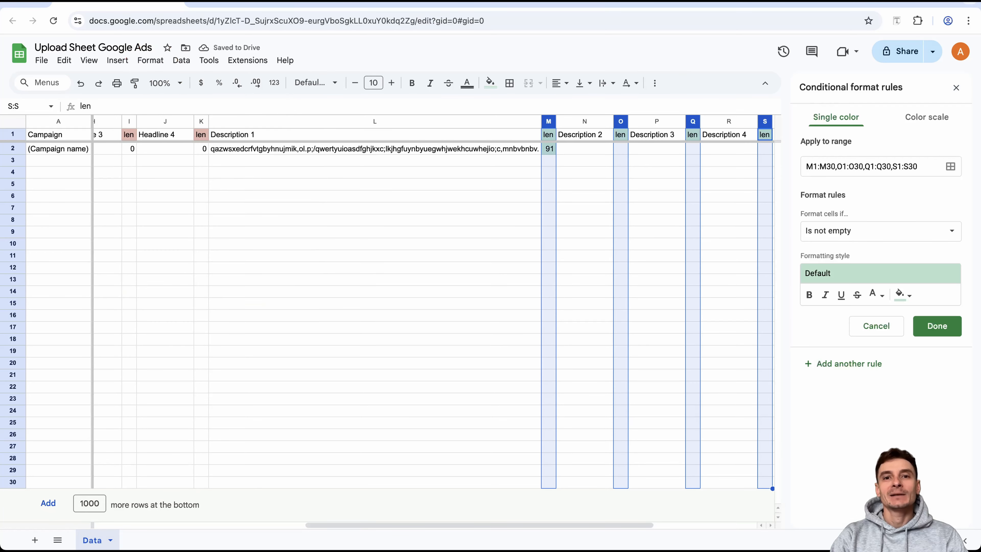
{"action": "left_click", "coordinate": [876, 230]}
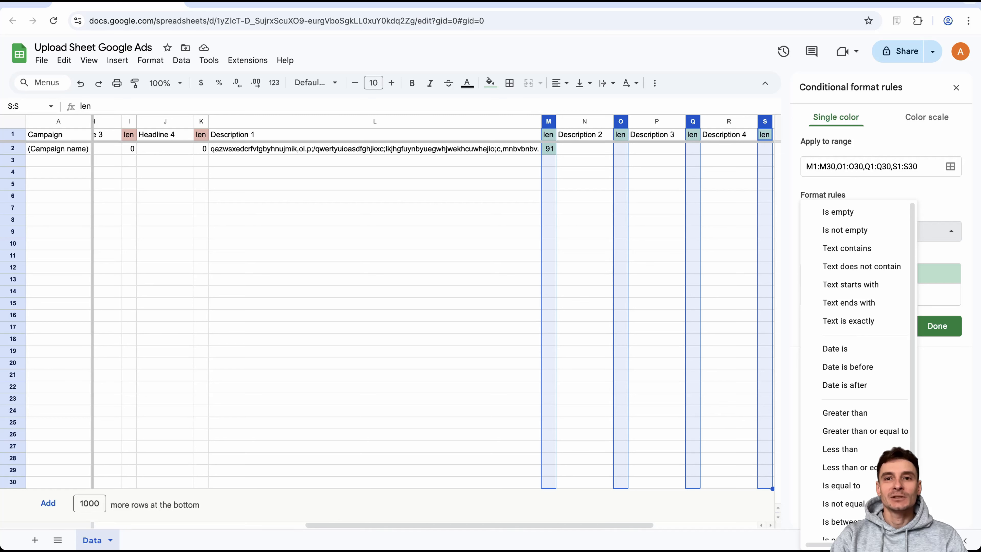
{"action": "left_click", "coordinate": [844, 413]}
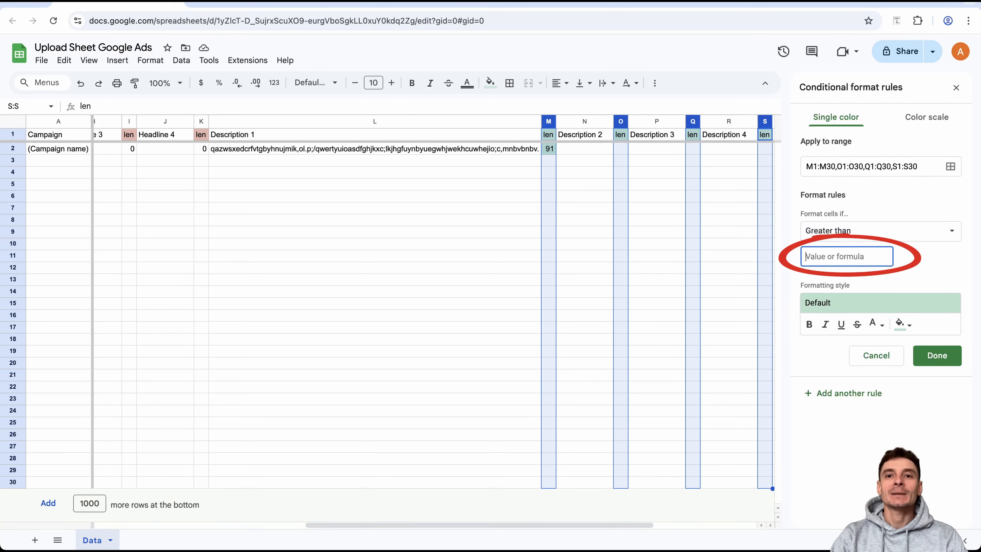
{"action": "type", "text": "90"}
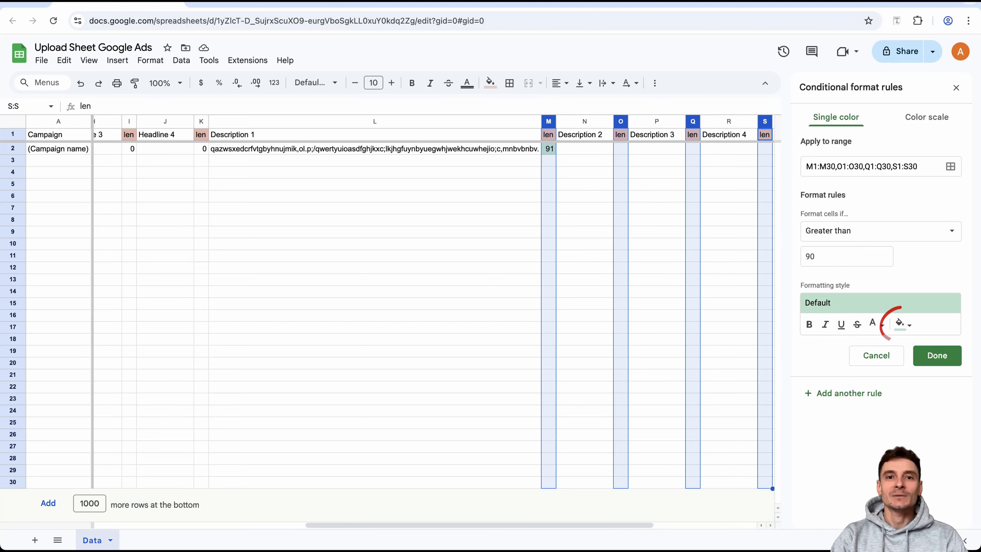
{"action": "left_click", "coordinate": [902, 324]}
{"action": "left_click", "coordinate": [797, 374]}
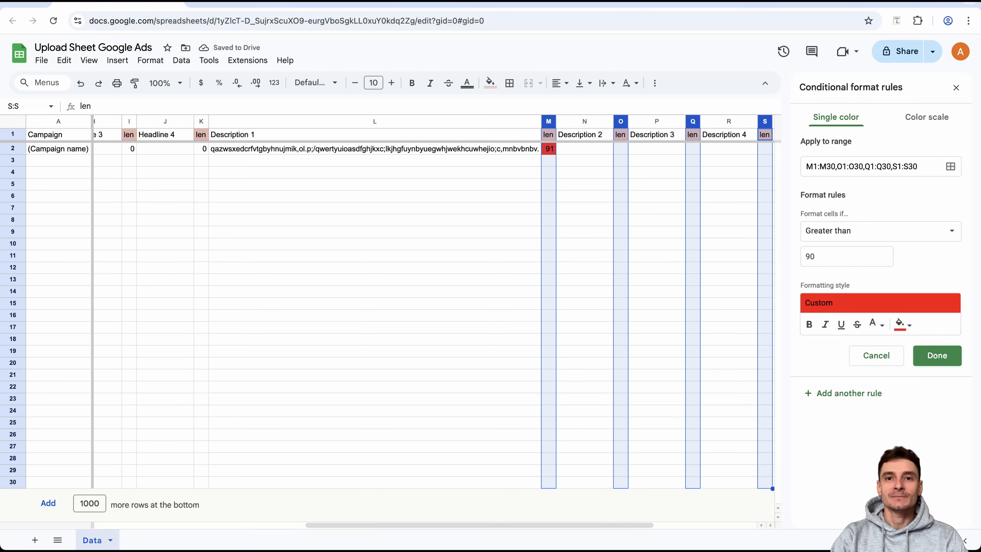
{"action": "left_click", "coordinate": [937, 355]}
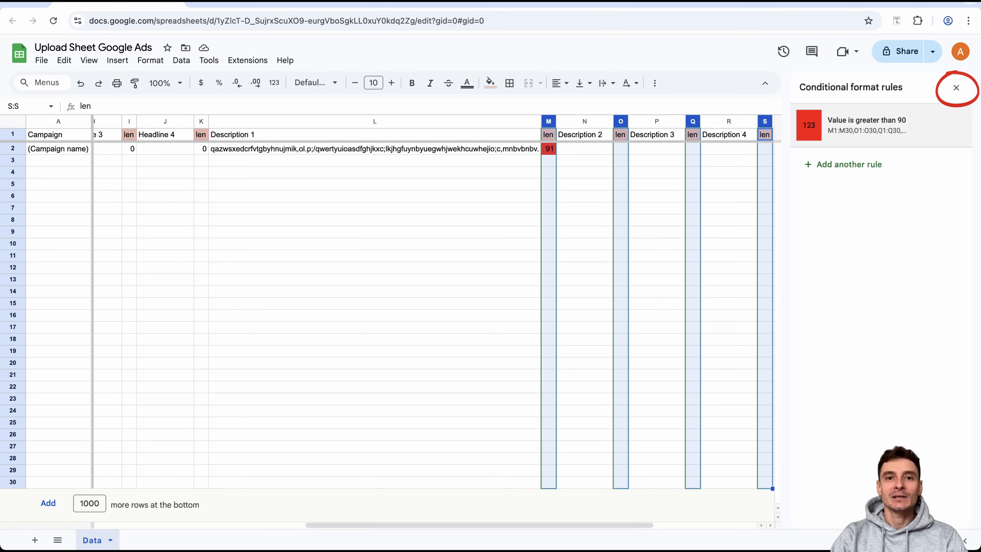
{"action": "left_click", "coordinate": [956, 87]}
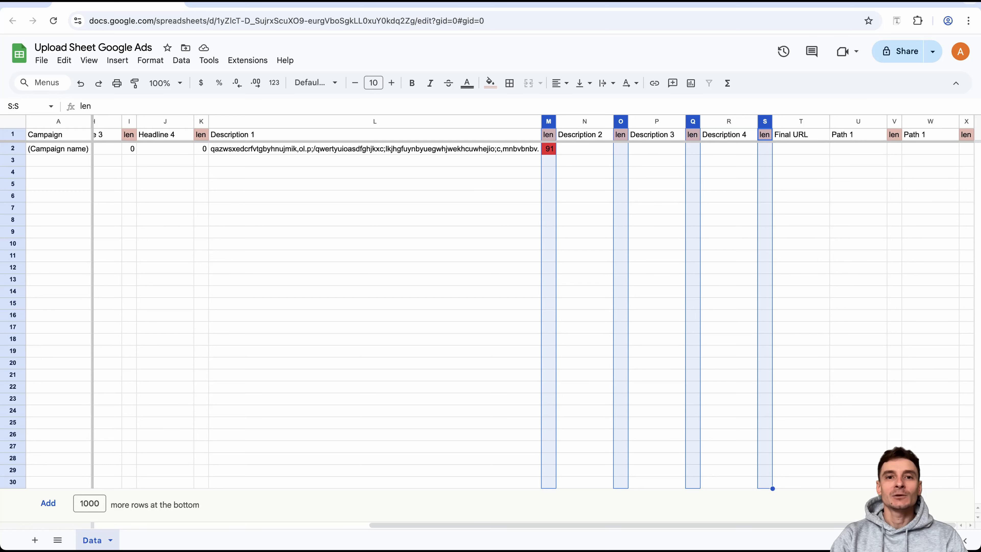
- Remove the final period from the Description 1 test string in L2 to check the 90-character limit, and clear the cell
{"action": "left_click", "coordinate": [375, 149]}
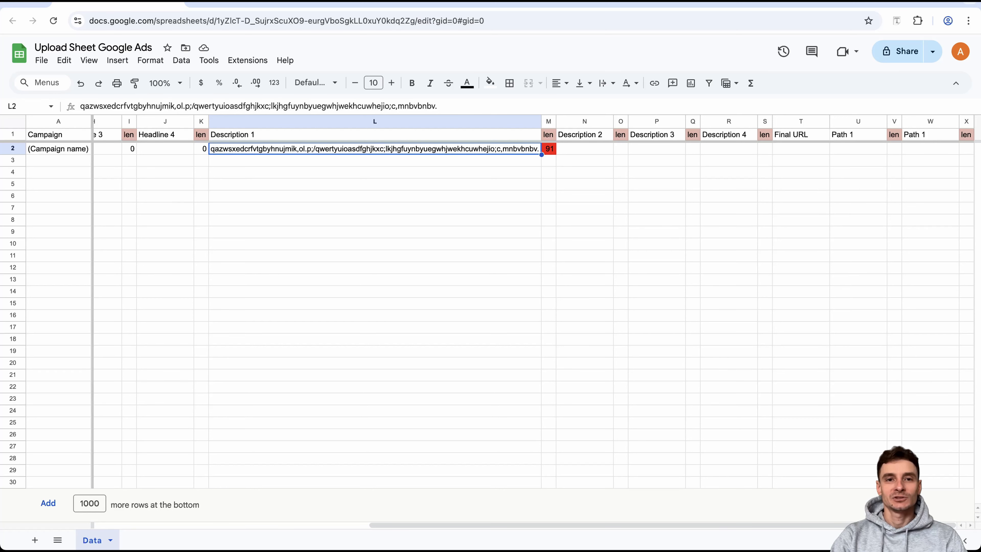
{"action": "key", "text": "Return"}
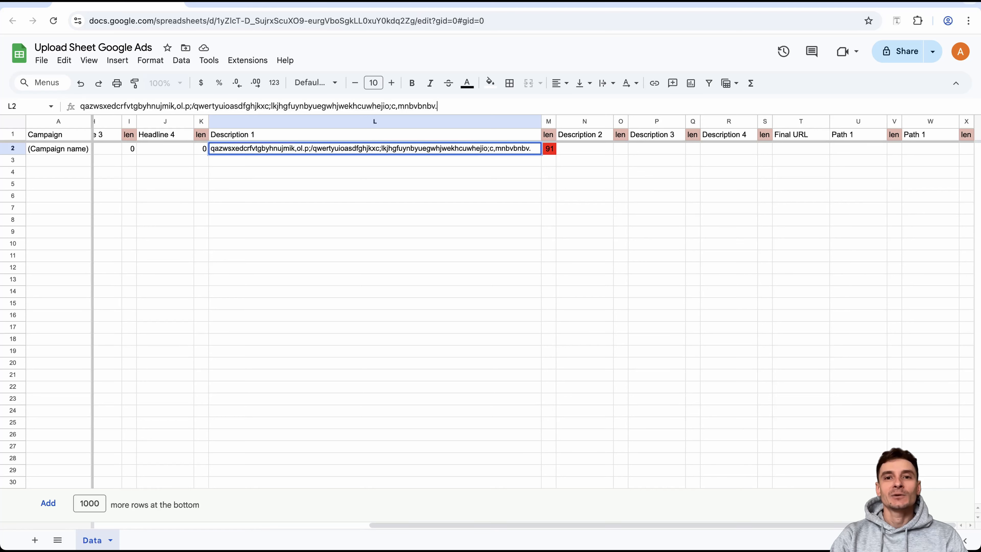
{"action": "key", "text": "BackSpace"}
{"action": "key", "text": "Return"}
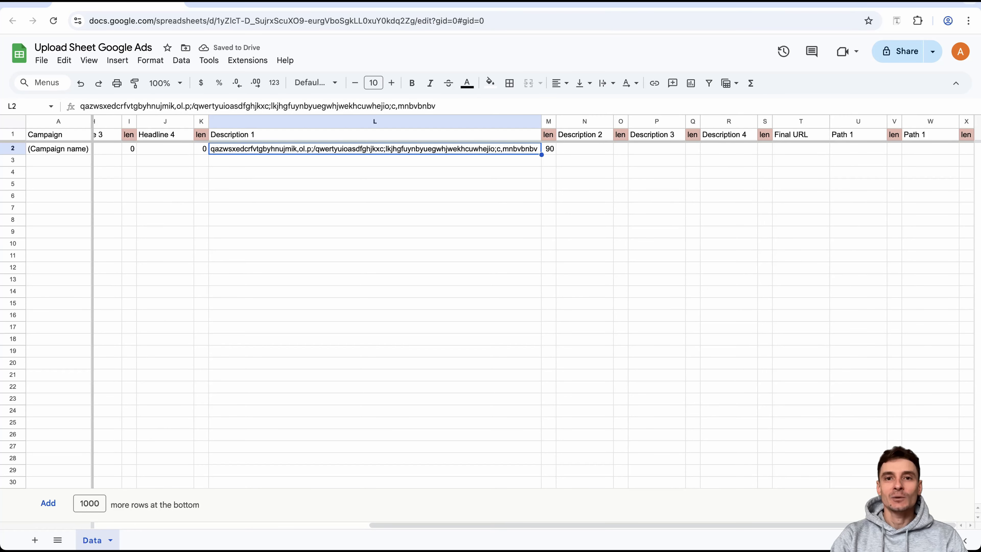
{"action": "key", "text": "Delete"}
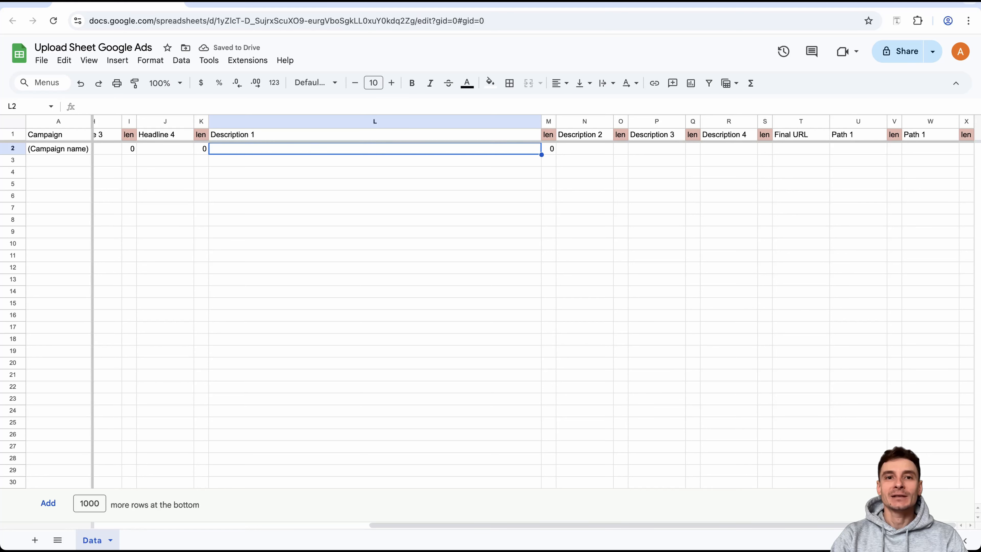
- Copy the LEN formula from M2 into O2, Q2 and S2 for Descriptions 2, 3 and 4
{"action": "left_click", "coordinate": [549, 148]}
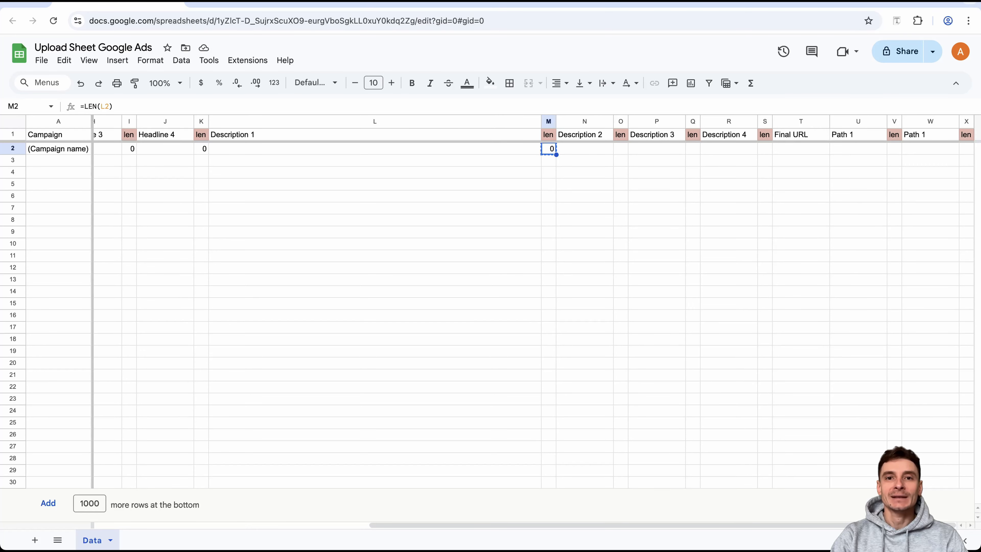
{"action": "left_click", "coordinate": [620, 148]}
{"action": "key", "text": "super+v"}
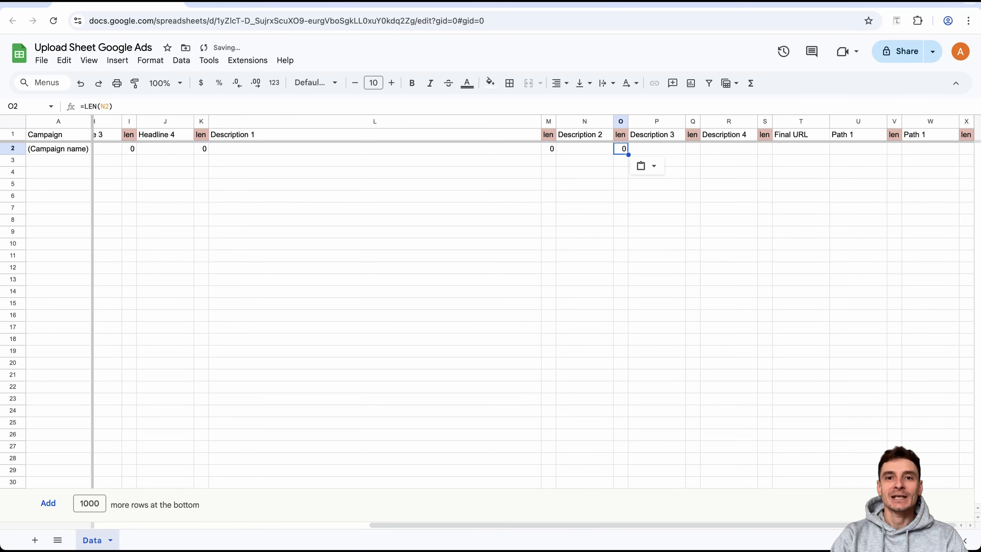
{"action": "left_click", "coordinate": [692, 149]}
{"action": "key", "text": "super+v"}
{"action": "left_click", "coordinate": [764, 149]}
{"action": "key", "text": "super+v"}
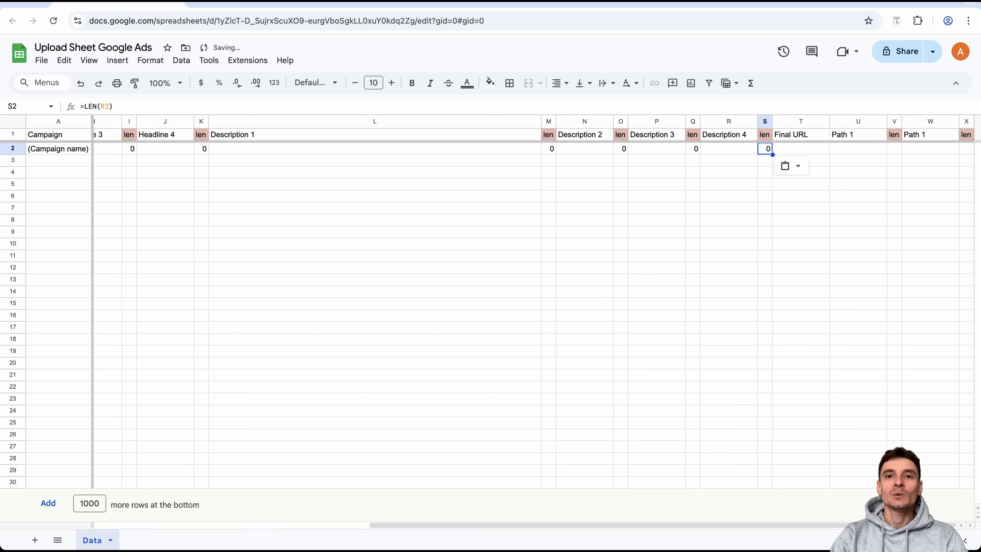
- Enter the formula =LEN(U2) in V2 to count the path characters and copy it to X2 for the second path column
{"action": "left_click", "coordinate": [894, 149]}
{"action": "left_click", "coordinate": [82, 106]}
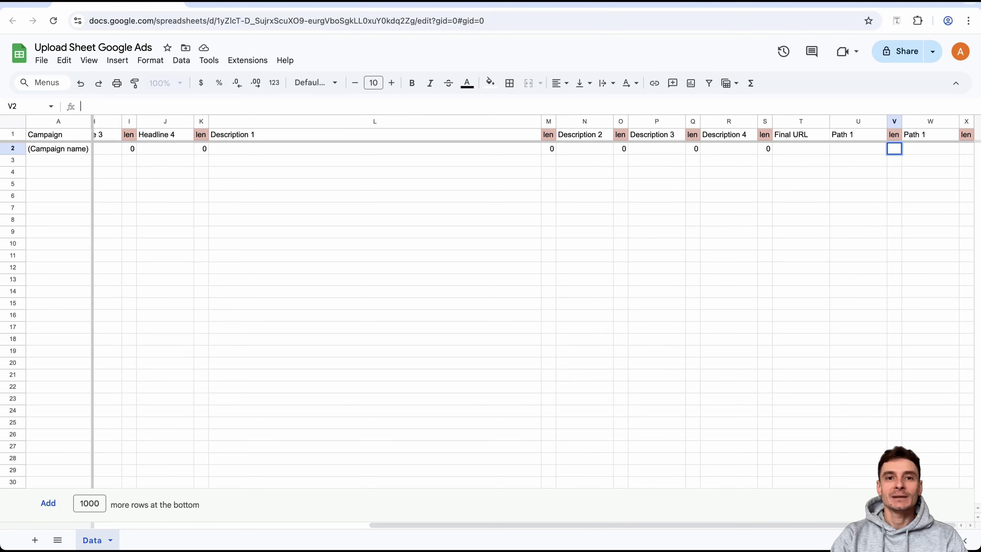
{"action": "type", "text": "=LEN("}
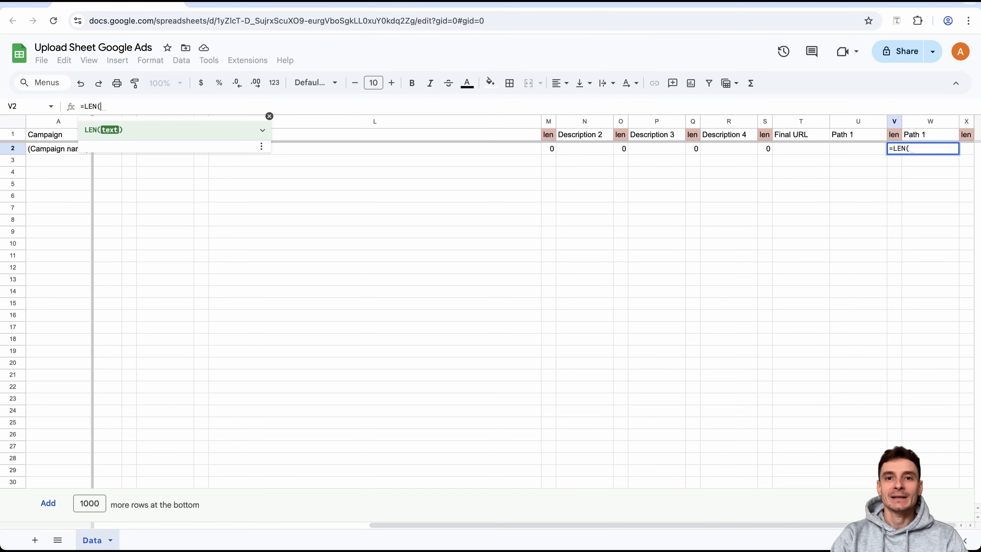
{"action": "left_click", "coordinate": [857, 148]}
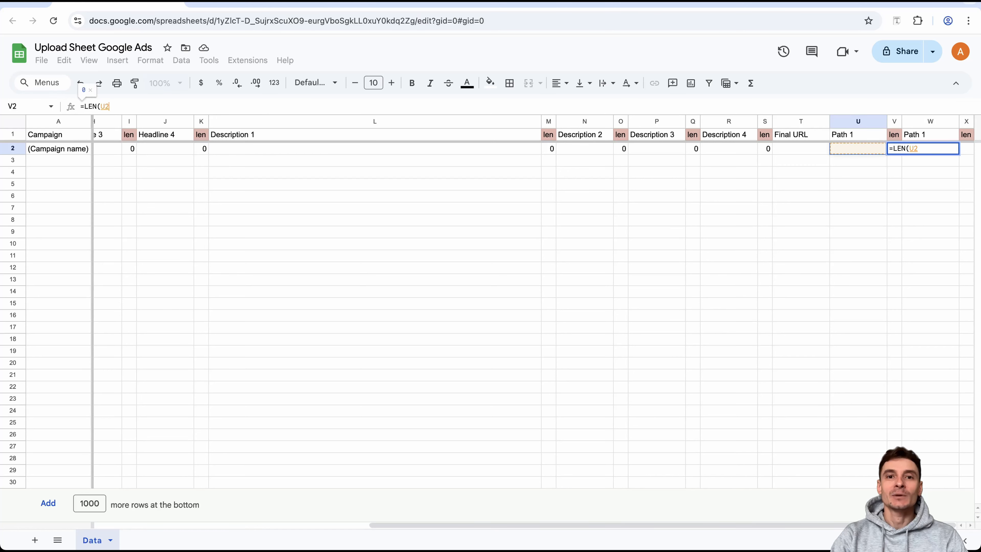
{"action": "type", "text": ")"}
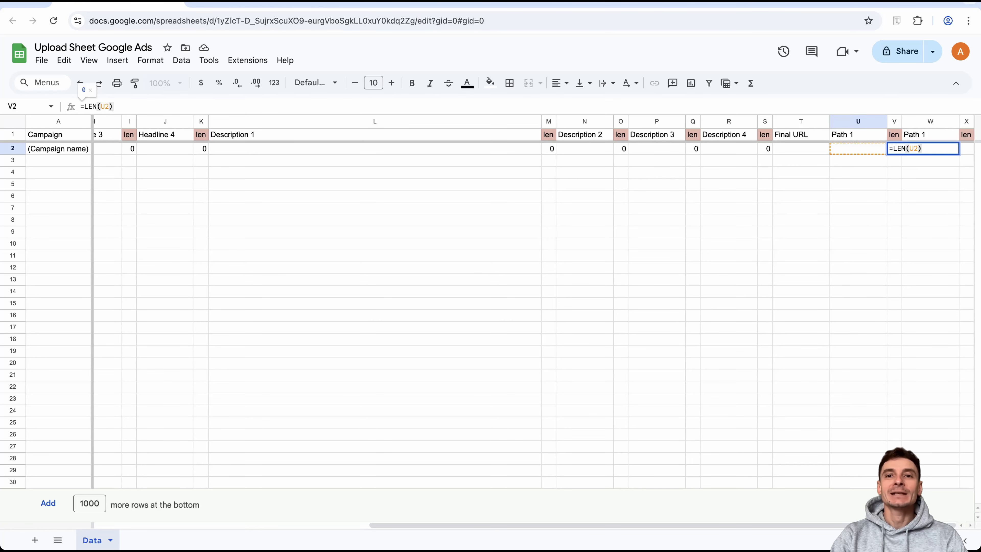
{"action": "key", "text": "ctrl+Return"}
{"action": "key", "text": "ctrl+c"}
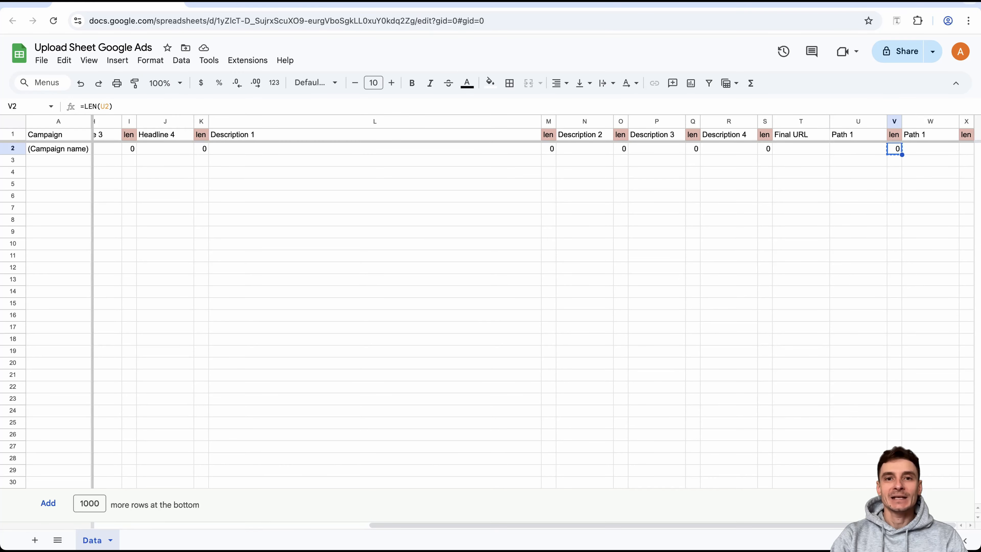
{"action": "left_click", "coordinate": [966, 148]}
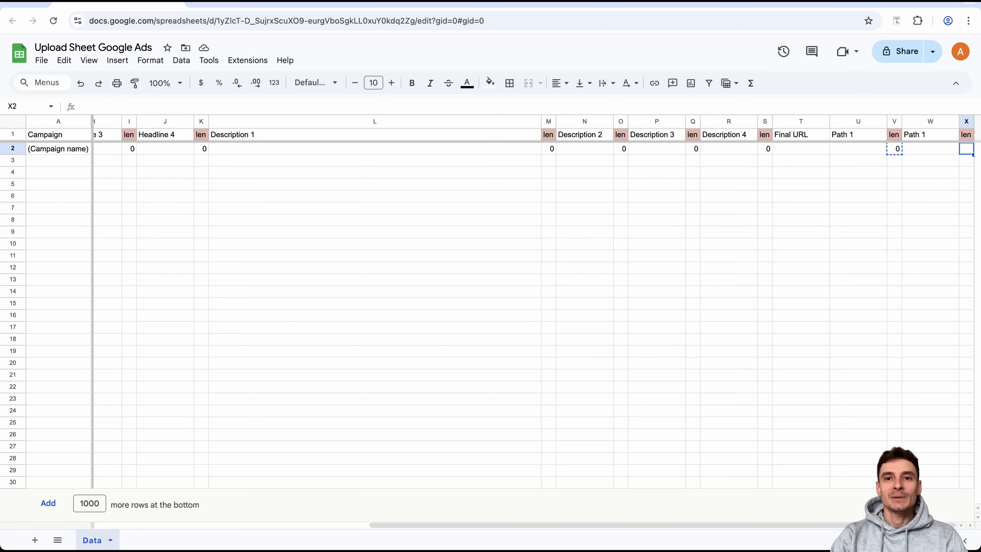
{"action": "key", "text": "ctrl+v"}
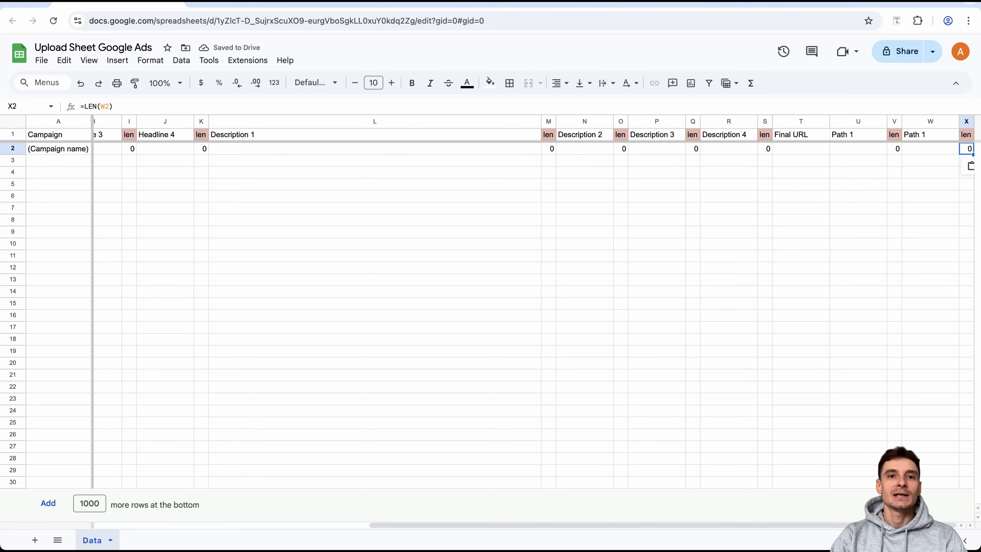
- Add a conditional formatting rule to the path len columns V and X that fills values greater than 15 in red
{"action": "left_click", "coordinate": [894, 121]}
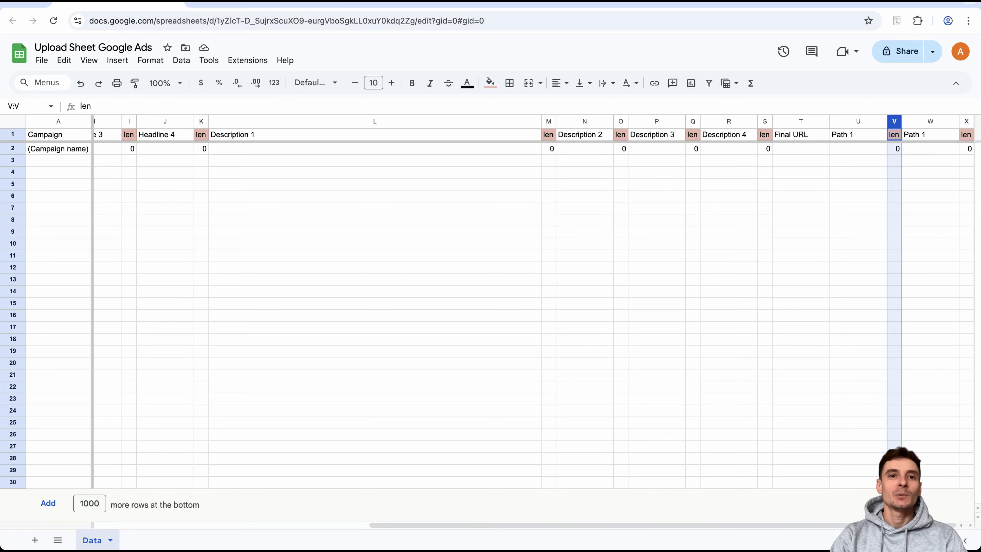
{"action": "left_click", "coordinate": [966, 122], "text": "super"}
{"action": "left_click", "coordinate": [150, 60]}
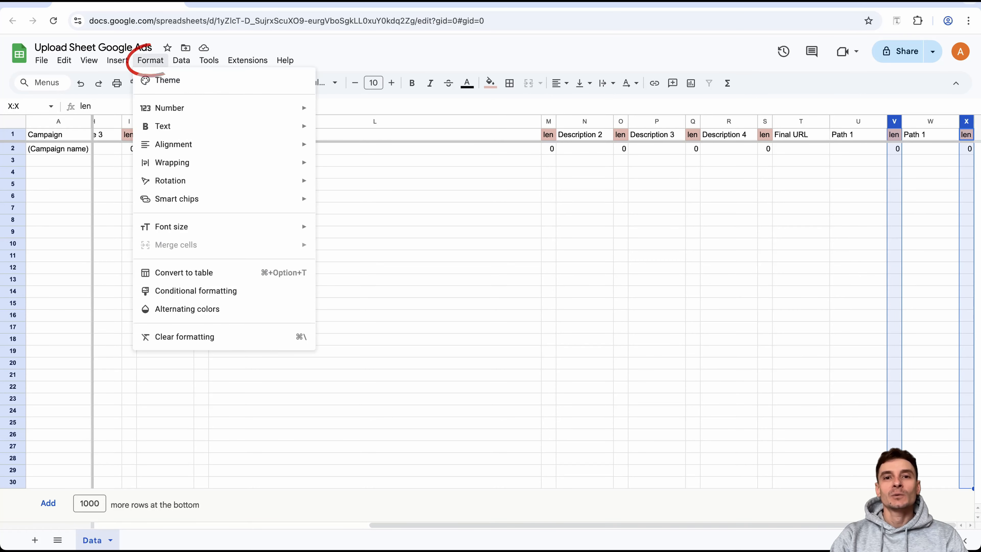
{"action": "left_click", "coordinate": [196, 291]}
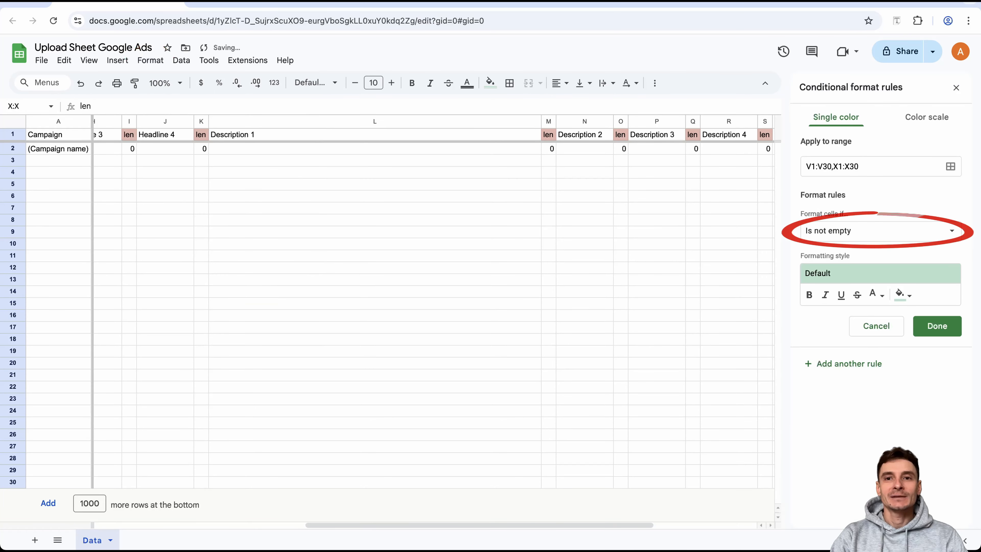
{"action": "left_click", "coordinate": [880, 231]}
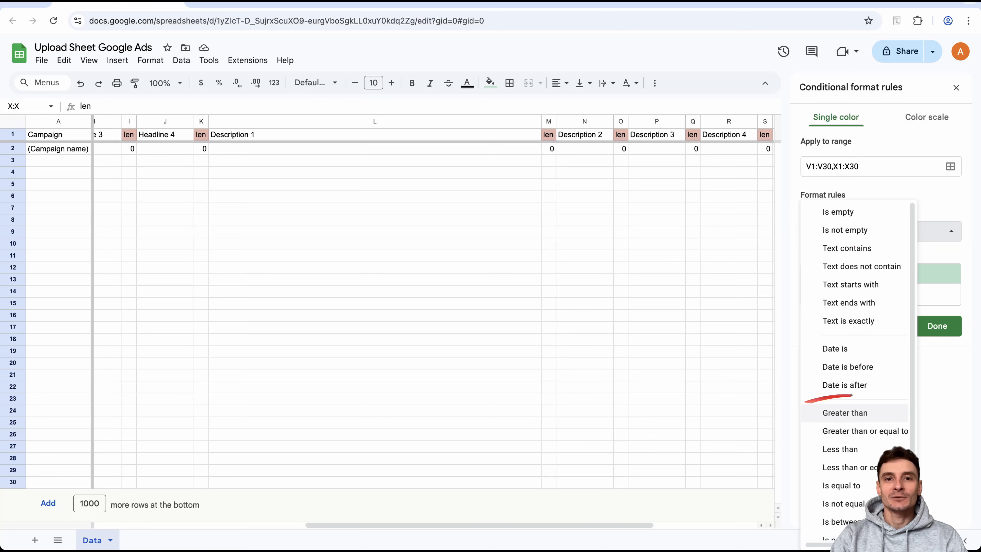
{"action": "left_click", "coordinate": [845, 412]}
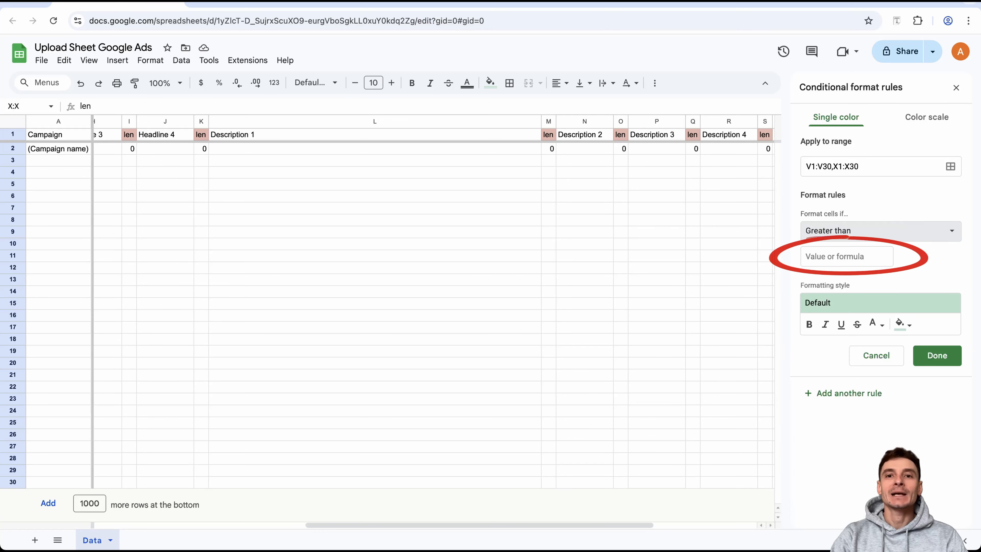
{"action": "left_click", "coordinate": [846, 256]}
{"action": "type", "text": "15"}
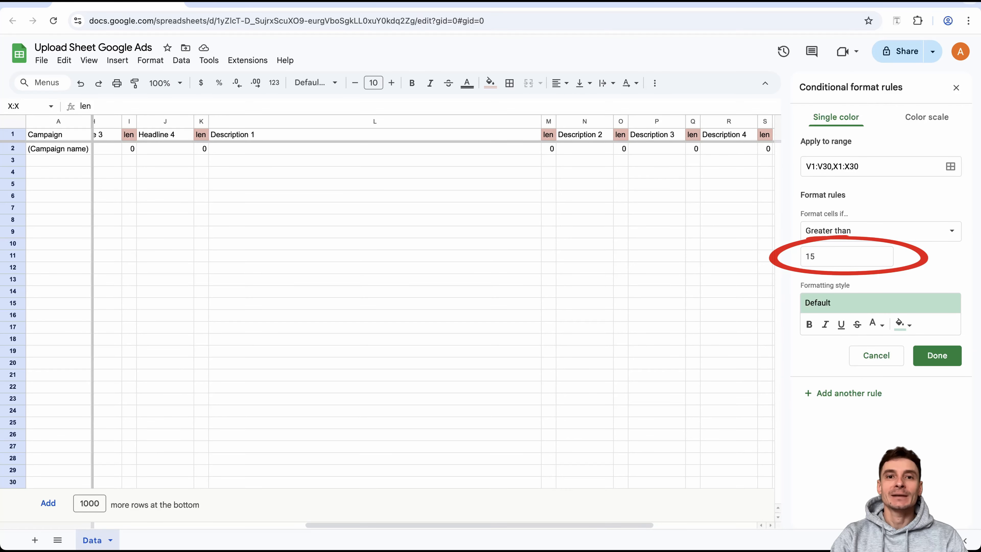
{"action": "left_click", "coordinate": [903, 324]}
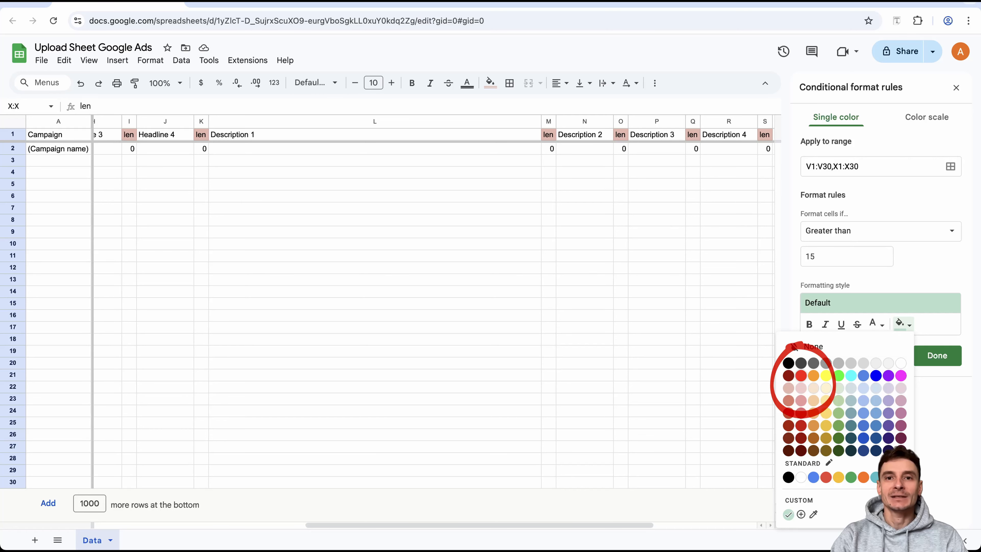
{"action": "left_click", "coordinate": [800, 375]}
{"action": "left_click", "coordinate": [936, 355]}
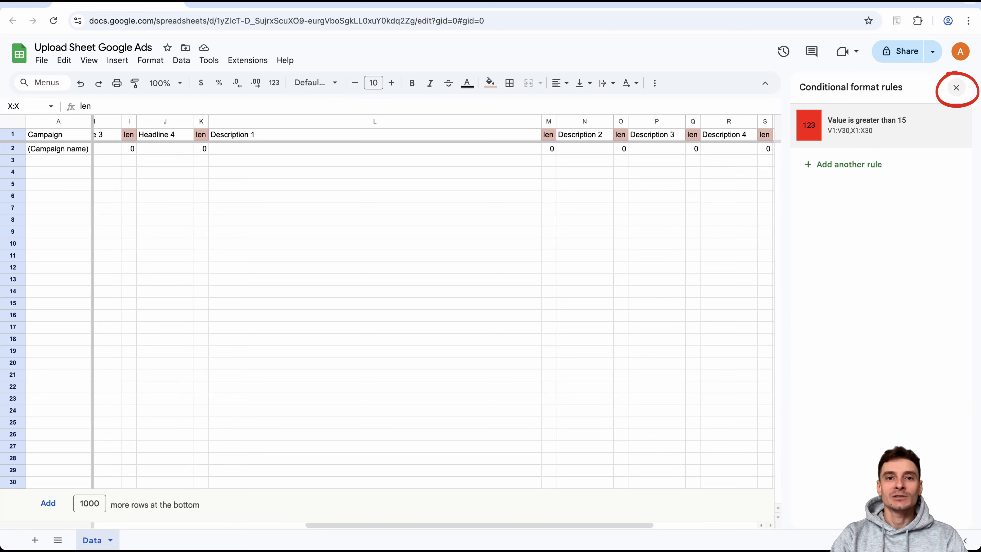
{"action": "left_click", "coordinate": [956, 87]}
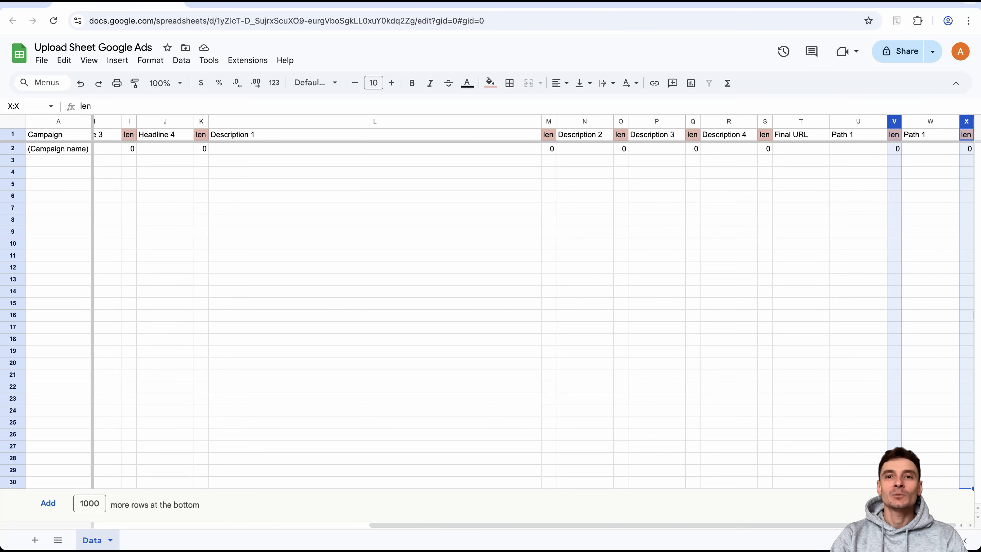
- Enter the test string hfjsfjhfjwlfhldskjfhjsdkf in Path 1 cell U2 to check the 15-character limit rule
{"action": "left_click", "coordinate": [857, 148]}
{"action": "type", "text": "hfjsfjhfjwlfhldskjfhjsdkf"}
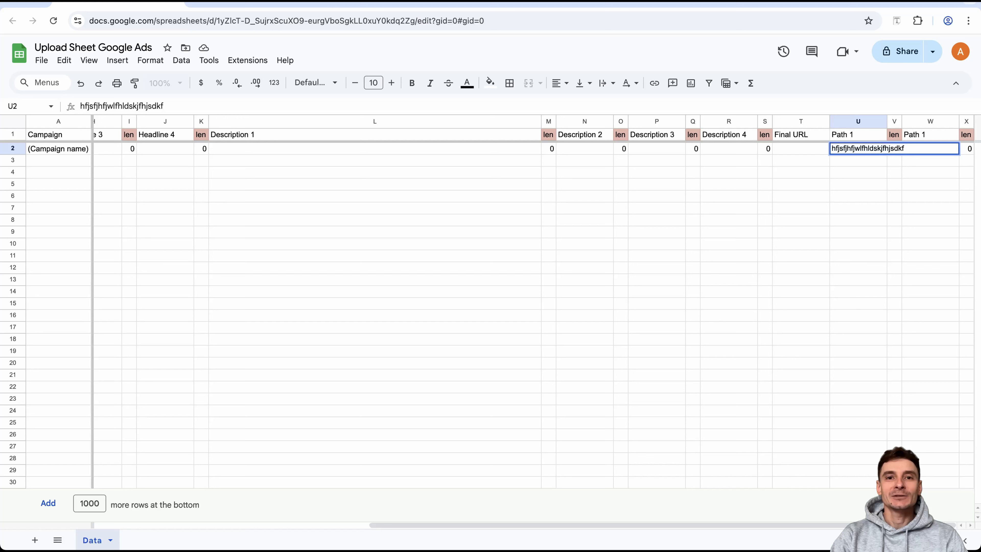
{"action": "key", "text": "Return"}
- Shorten the test string in U2 to the 15 characters hfjsfjhfjwlfhld to recheck the rule, and clear the cell
{"action": "left_click", "coordinate": [857, 149]}
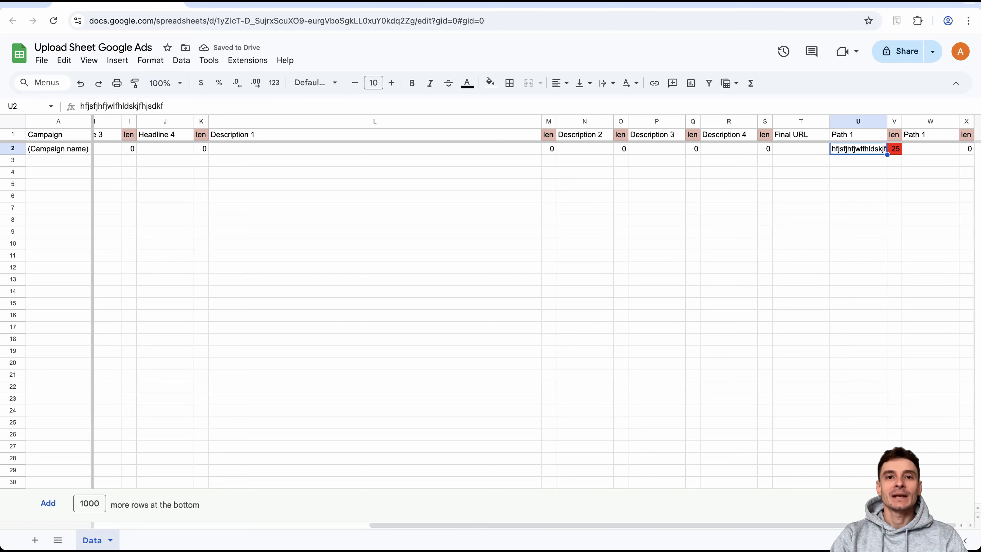
{"action": "key", "text": "Return"}
{"action": "key", "text": "BackSpace"}
{"action": "key", "text": "BackSpace"}
{"action": "key", "text": "BackSpace"}
{"action": "key", "text": "BackSpace"}
{"action": "key", "text": "BackSpace"}
{"action": "key", "text": "BackSpace"}
{"action": "key", "text": "BackSpace"}
{"action": "key", "text": "BackSpace"}
{"action": "key", "text": "BackSpace"}
{"action": "key", "text": "BackSpace"}
{"action": "key", "text": "Return"}
{"action": "key", "text": "Up"}
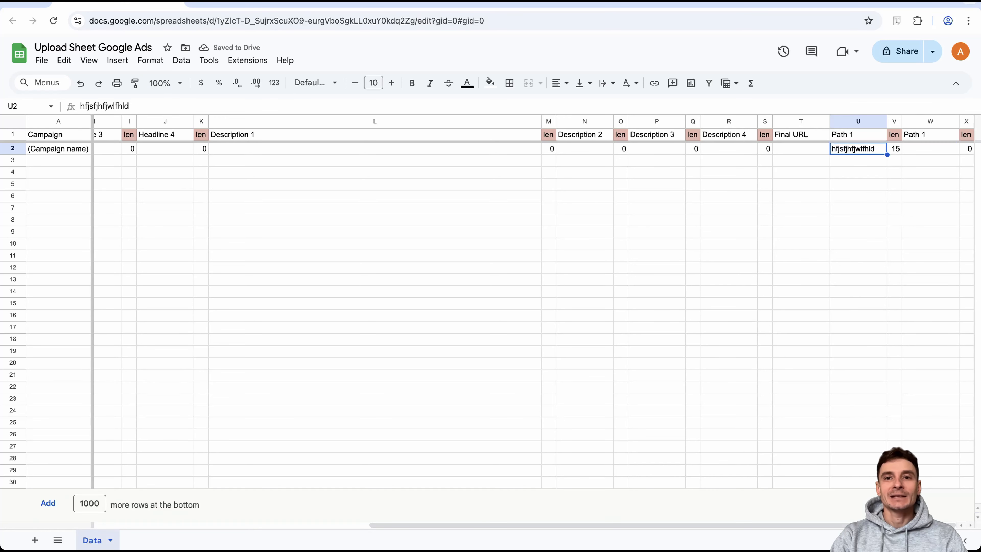
{"action": "key", "text": "Delete"}
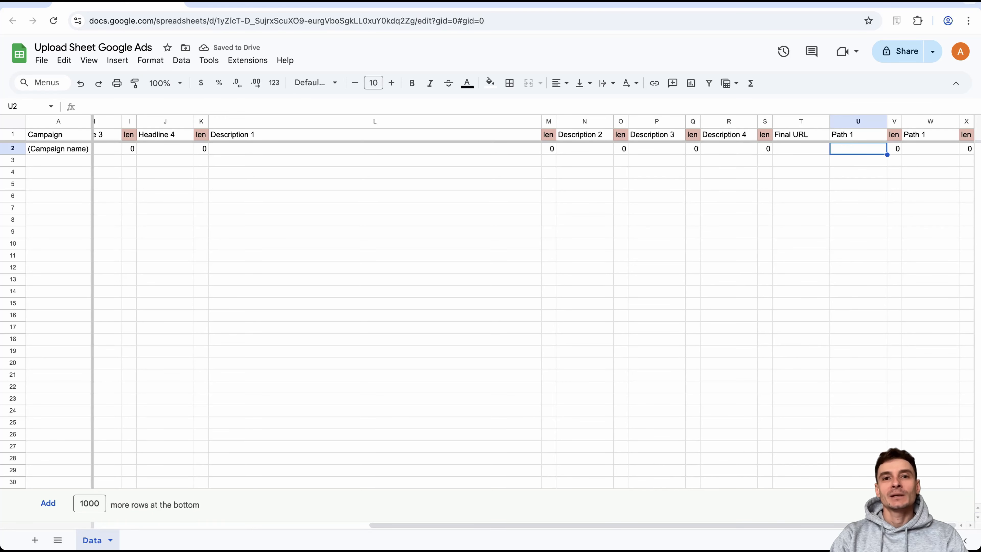
- Enter hello in Keyword cell C3 to check whether the len formulas carry down, and undo the entry
{"action": "key", "text": "ctrl+Home"}
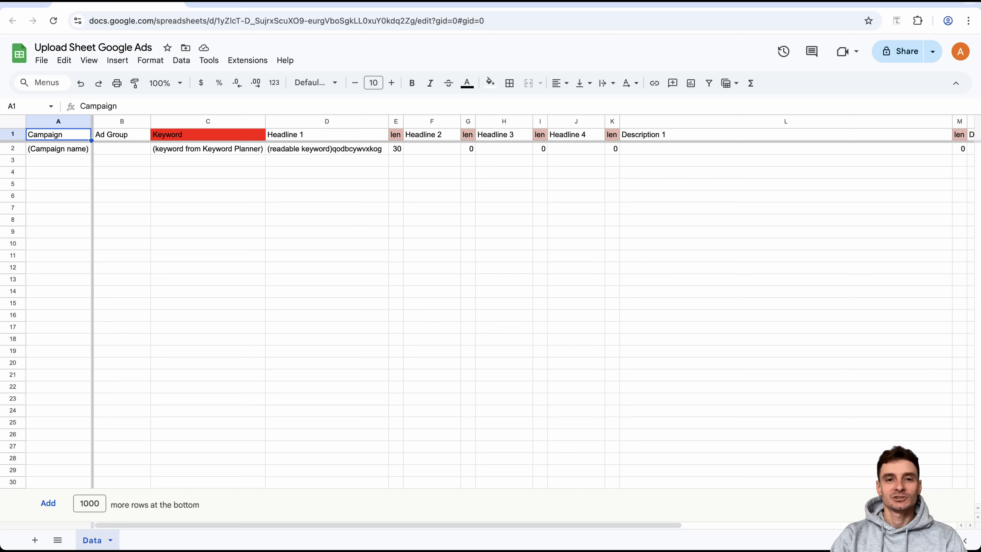
{"action": "left_click", "coordinate": [207, 161]}
{"action": "type", "text": "hello"}
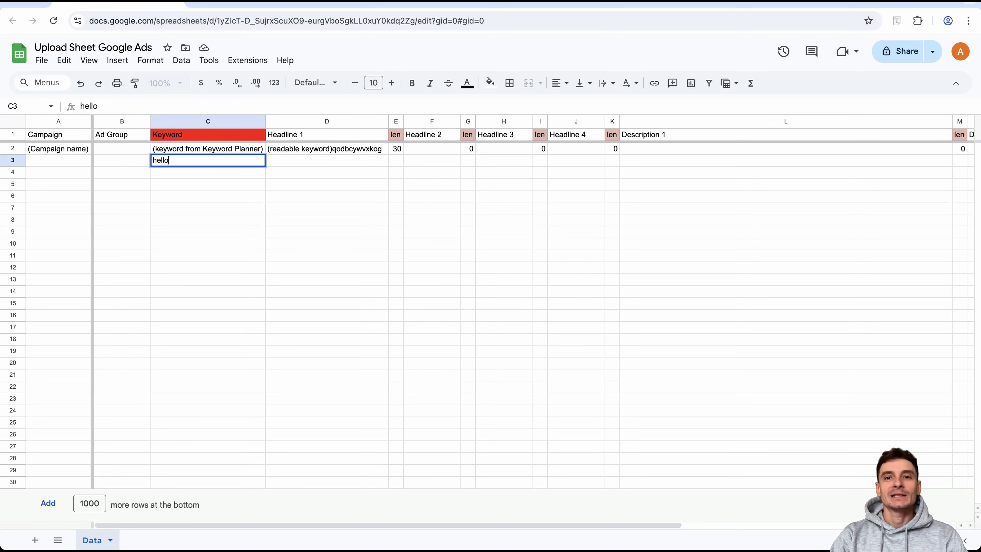
{"action": "key", "text": "Return"}
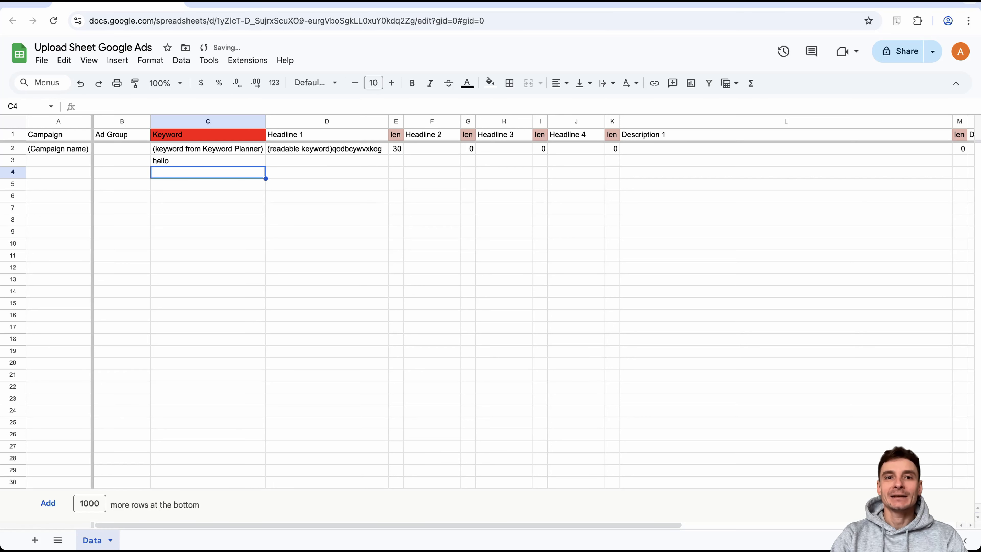
{"action": "key", "text": "ctrl+z"}
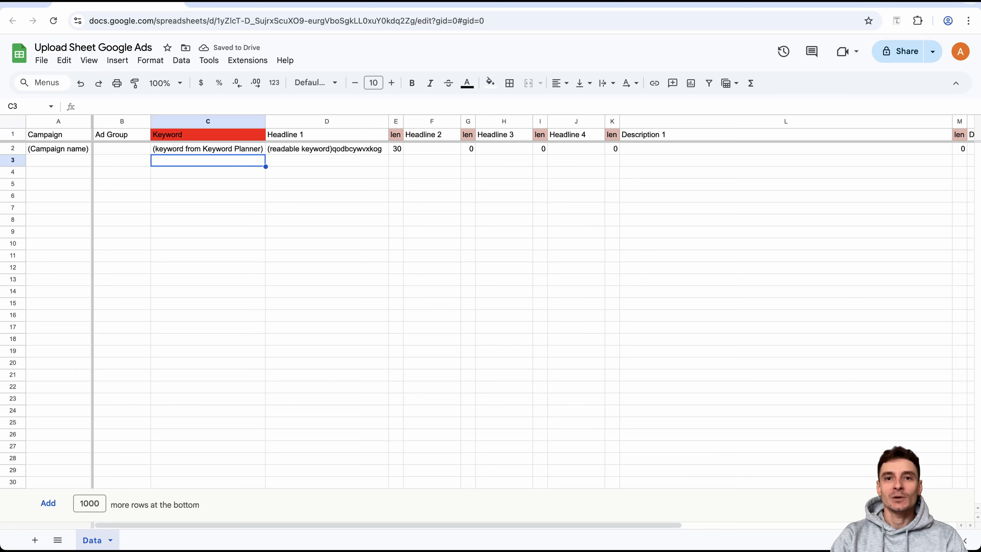
- Convert rows 1 and 2 to a table and dismiss the introductory table tips
{"action": "left_click_drag", "start_coordinate": [13, 134], "coordinate": [13, 149]}
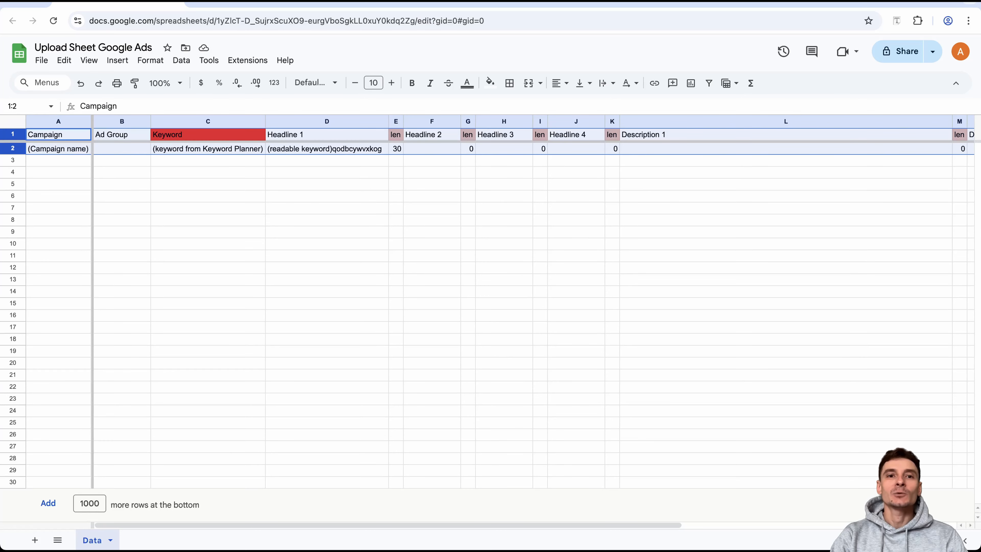
{"action": "left_click", "coordinate": [151, 60]}
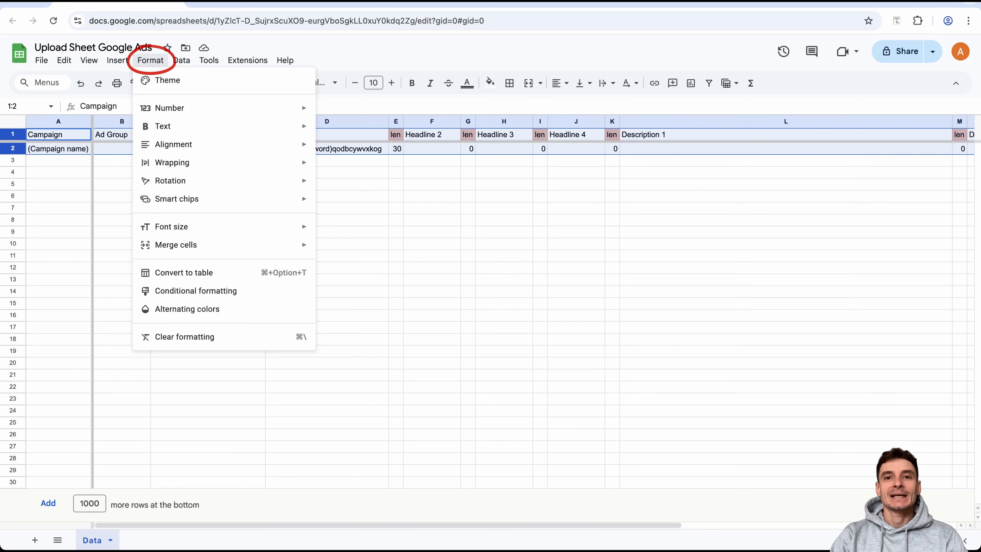
{"action": "left_click", "coordinate": [183, 272]}
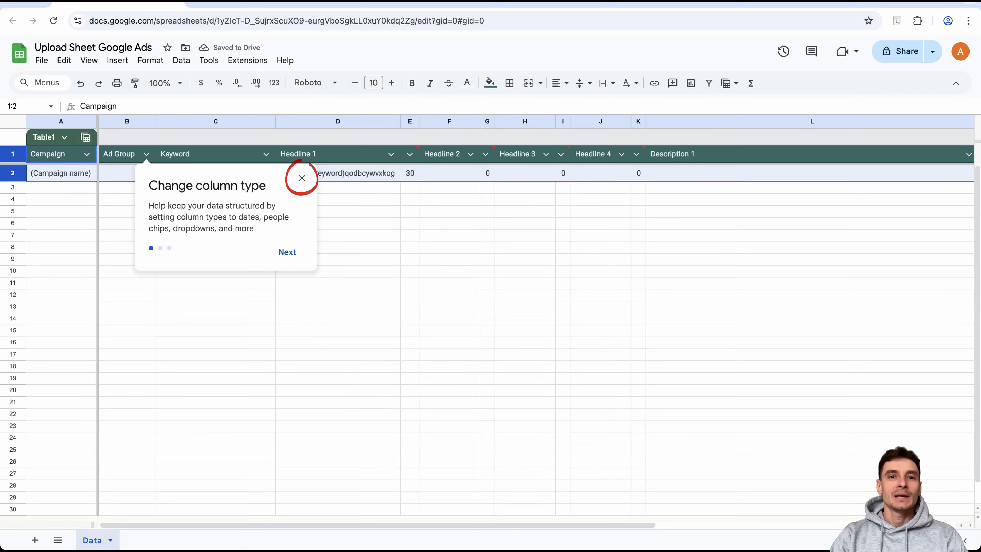
{"action": "left_click", "coordinate": [241, 160]}
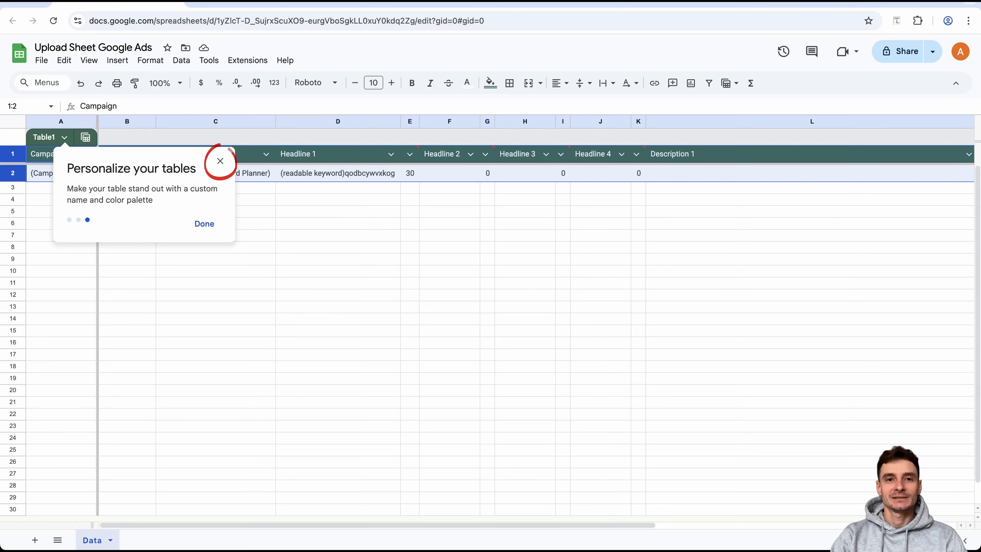
{"action": "left_click", "coordinate": [220, 161]}
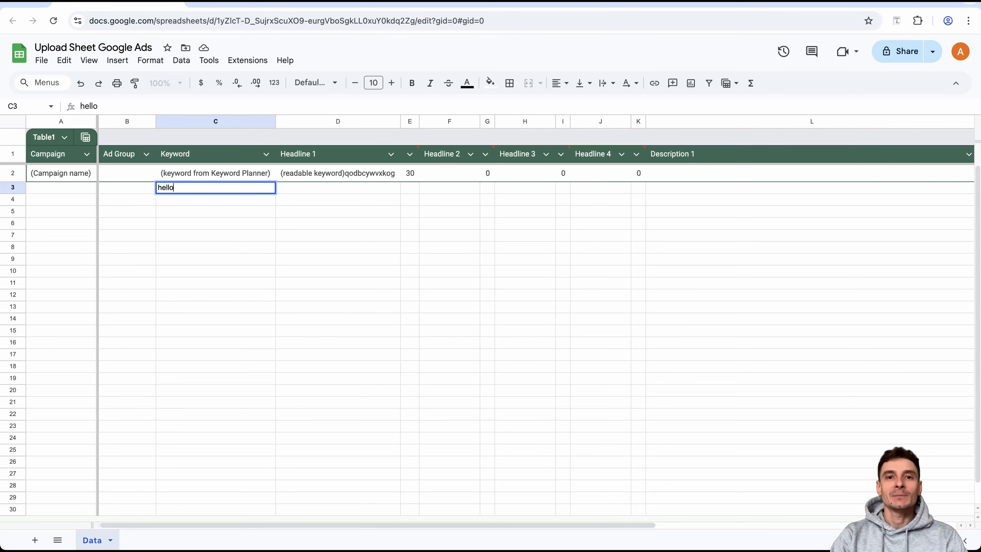
- Add hello in C3 below the table to check the len formulas across the new row, and undo it
{"action": "key", "text": "Return"}
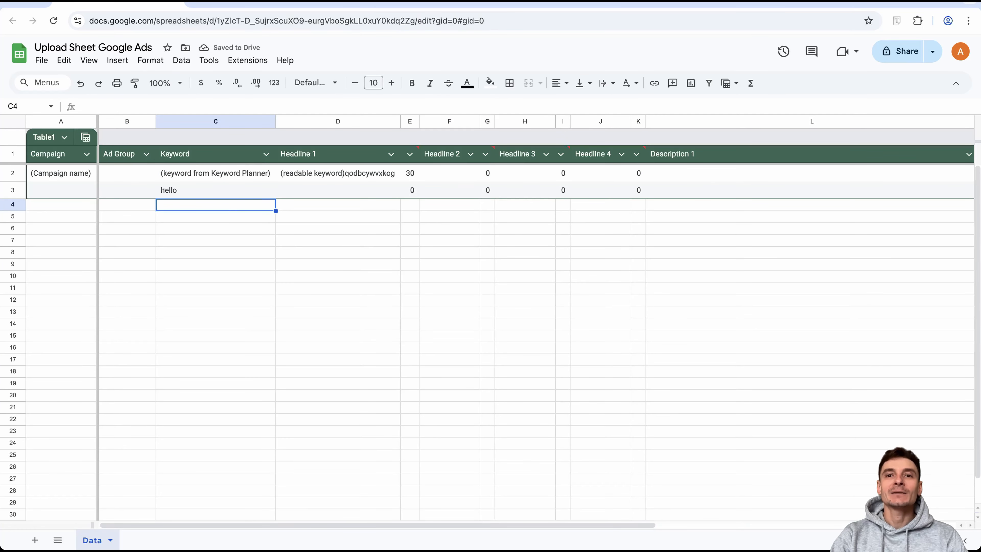
{"action": "scroll", "coordinate": [536, 321], "scroll_direction": "right", "scroll_amount": 8}
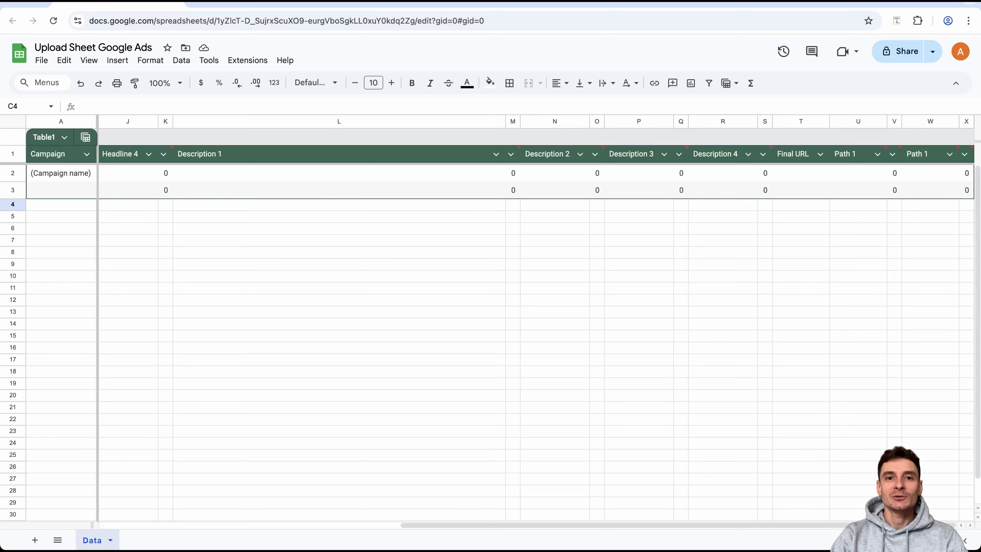
{"action": "scroll", "coordinate": [537, 320], "scroll_direction": "left", "scroll_amount": 8}
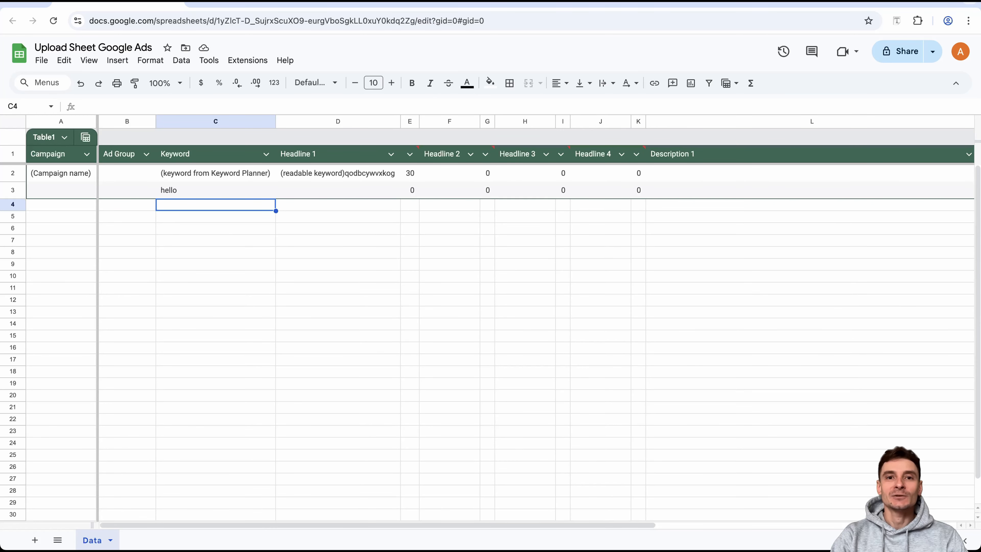
{"action": "key", "text": "ctrl+z"}
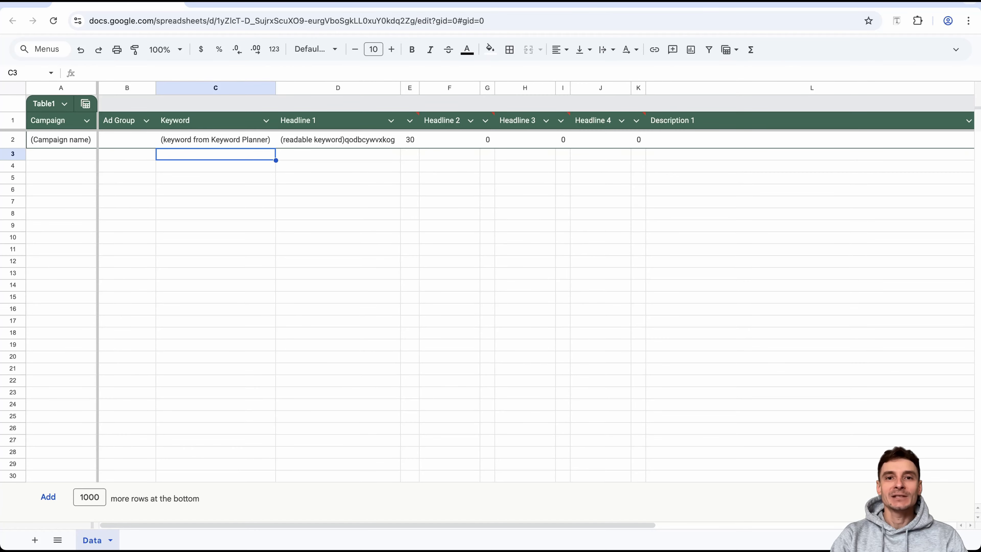
- Rename the table to Data
{"action": "left_click", "coordinate": [64, 104]}
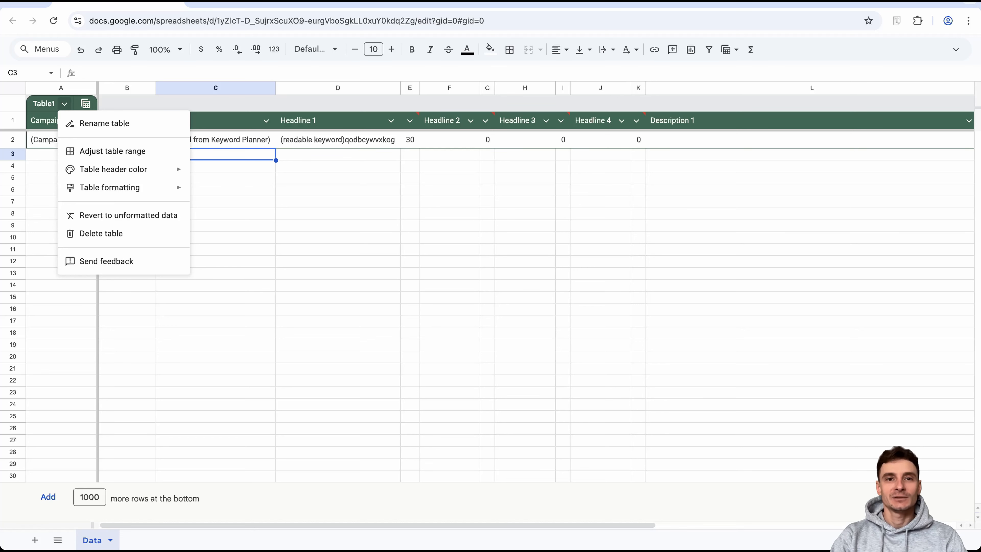
{"action": "left_click", "coordinate": [104, 124]}
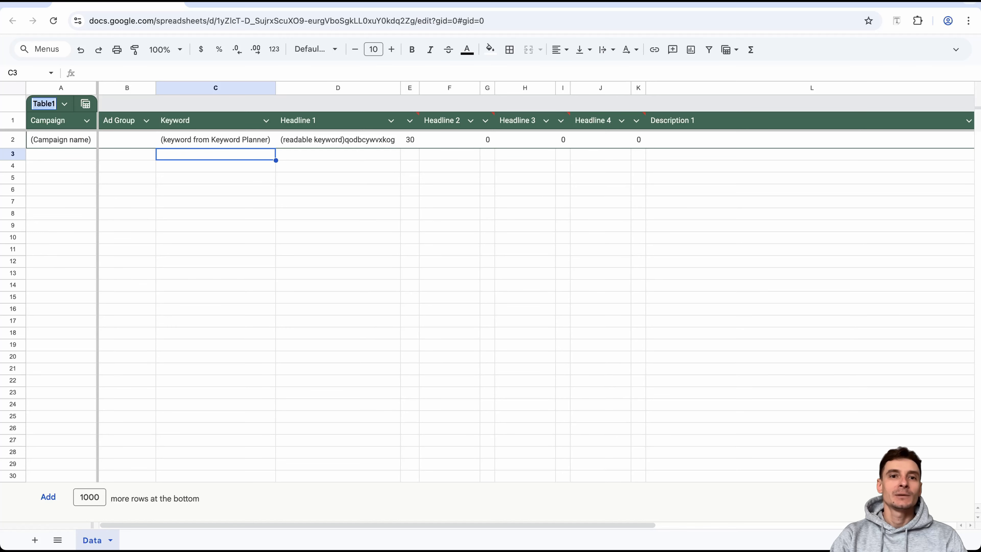
{"action": "type", "text": "Data"}
{"action": "key", "text": "Return"}
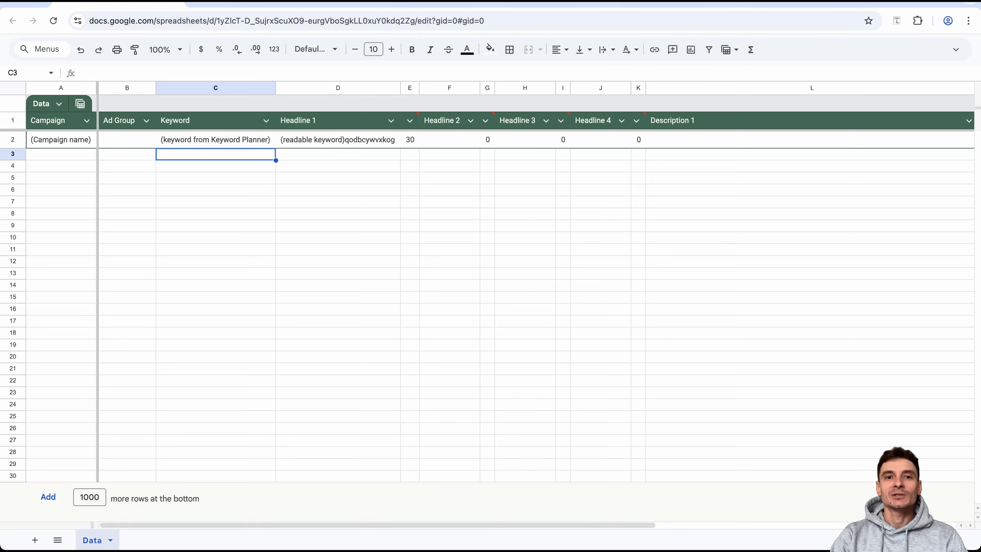
- Show the Data table in condensed view and set its header color to the slate blue preset
{"action": "left_click", "coordinate": [59, 104]}
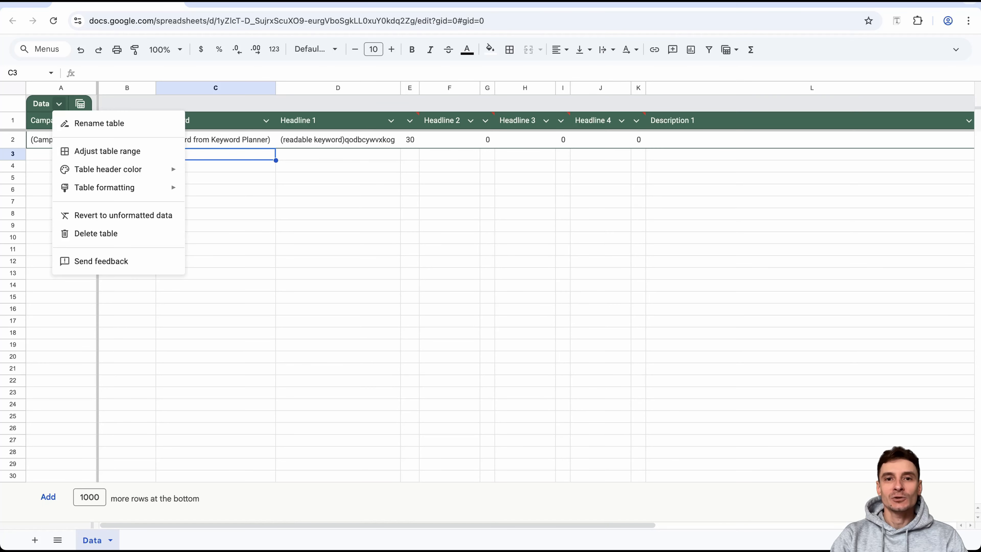
{"action": "mouse_move", "coordinate": [104, 187]}
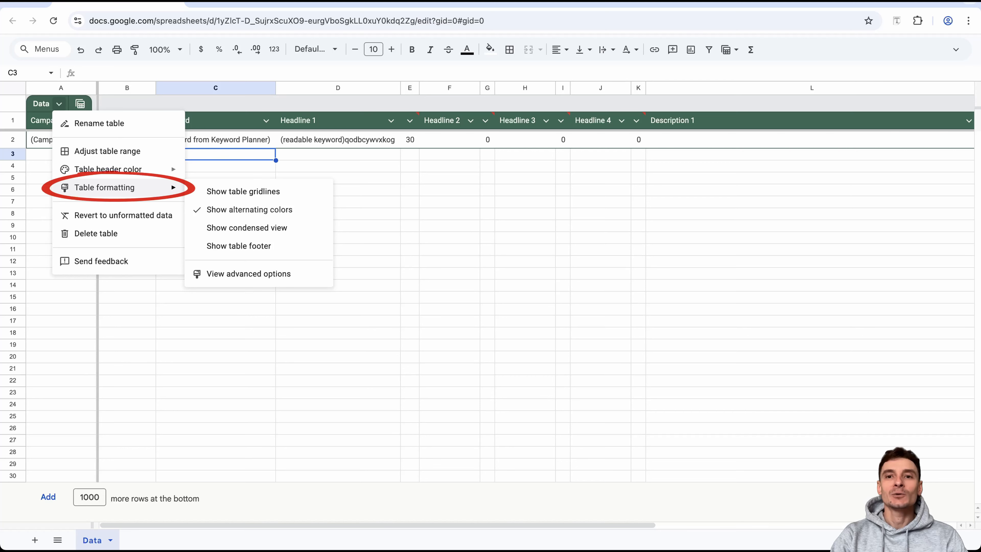
{"action": "left_click", "coordinate": [243, 192]}
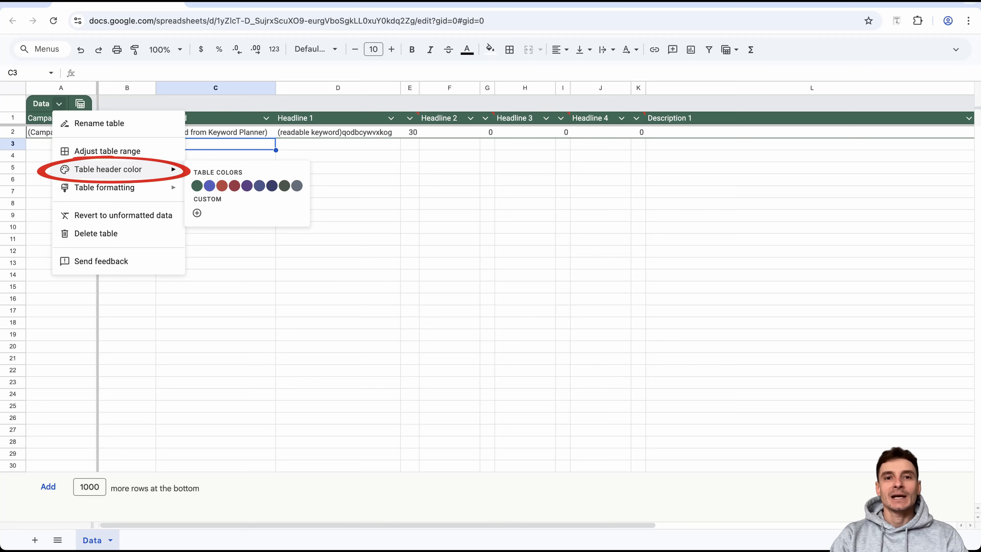
{"action": "left_click", "coordinate": [259, 186]}
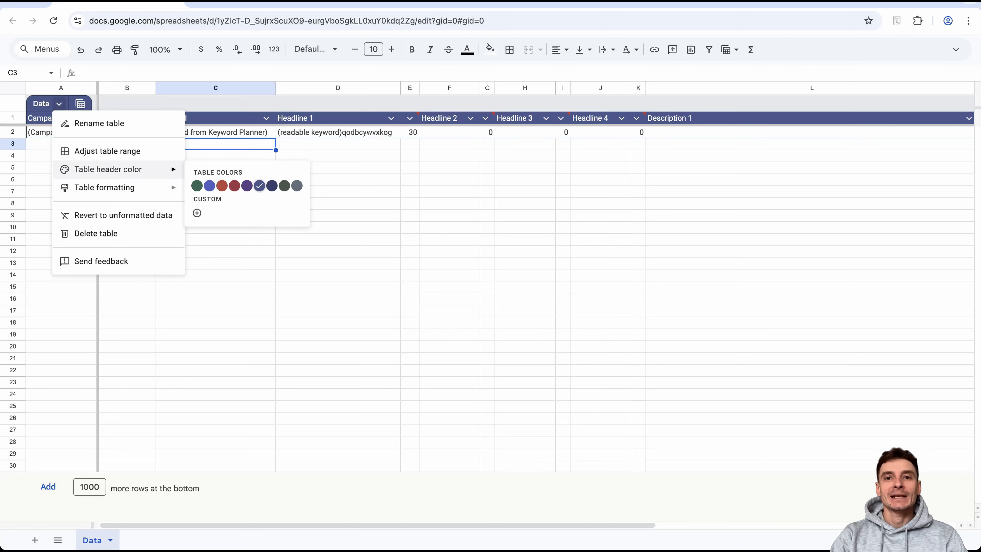
{"action": "key", "text": "Escape"}
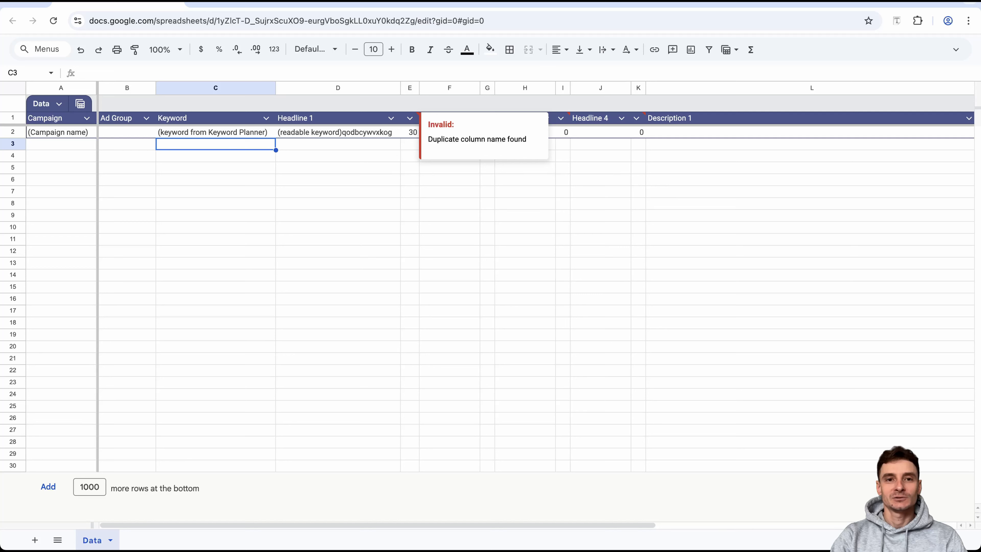
- Fill the Keyword header cell C1 with red
{"action": "left_click", "coordinate": [405, 118]}
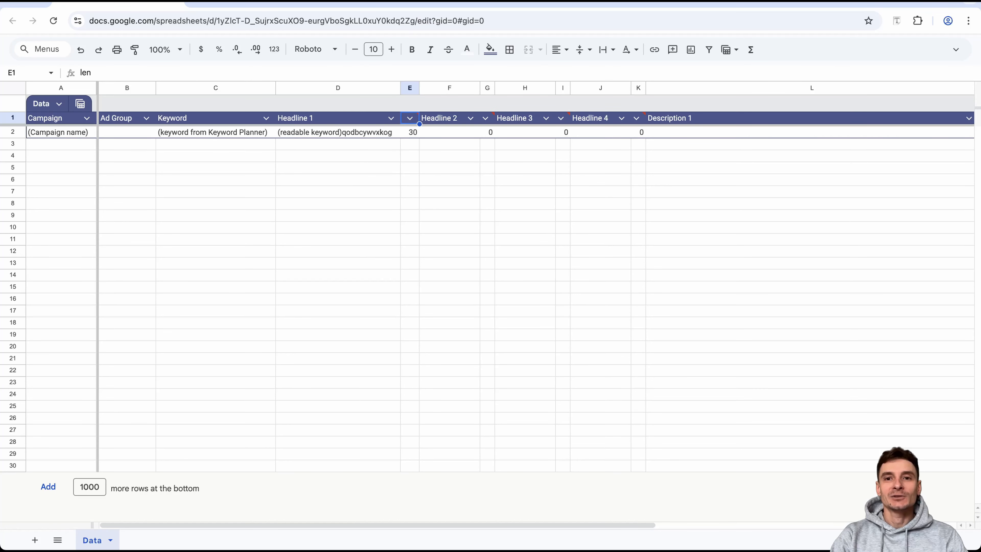
{"action": "left_click", "coordinate": [215, 118]}
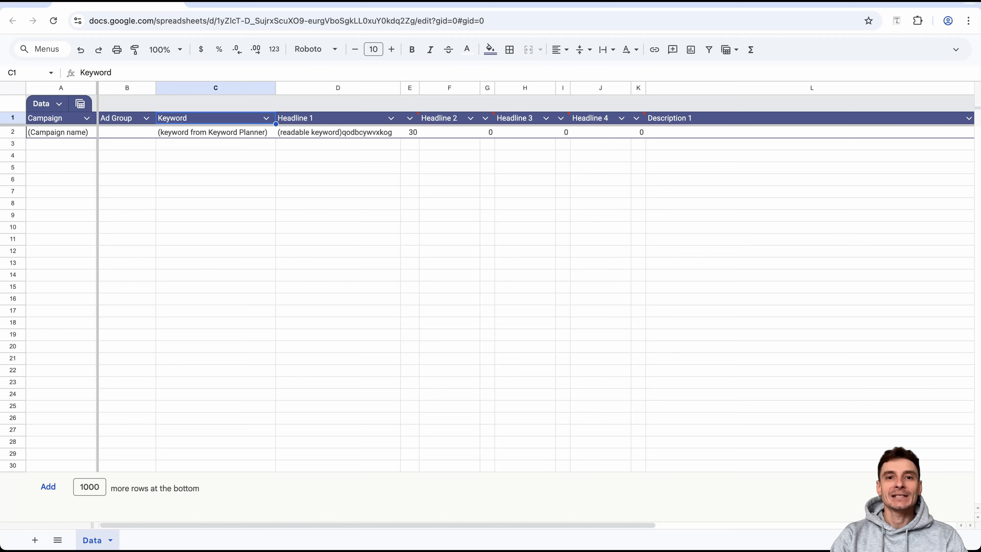
{"action": "left_click", "coordinate": [489, 49]}
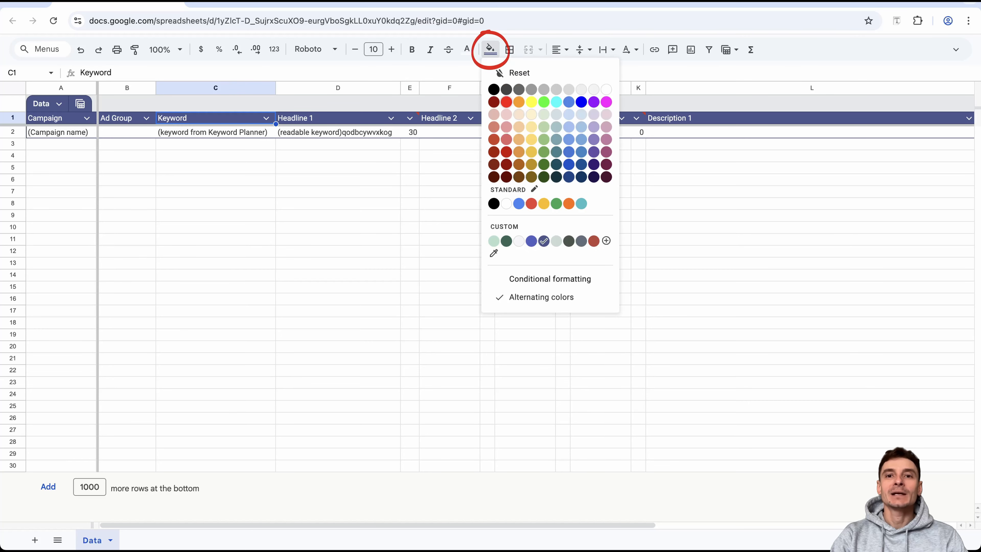
{"action": "left_click", "coordinate": [507, 102]}
- Fill the len header cells E1, G1, I1, K1, M1, O1, Q1, S1, V1 and X1 with light red
{"action": "left_click", "coordinate": [410, 118]}
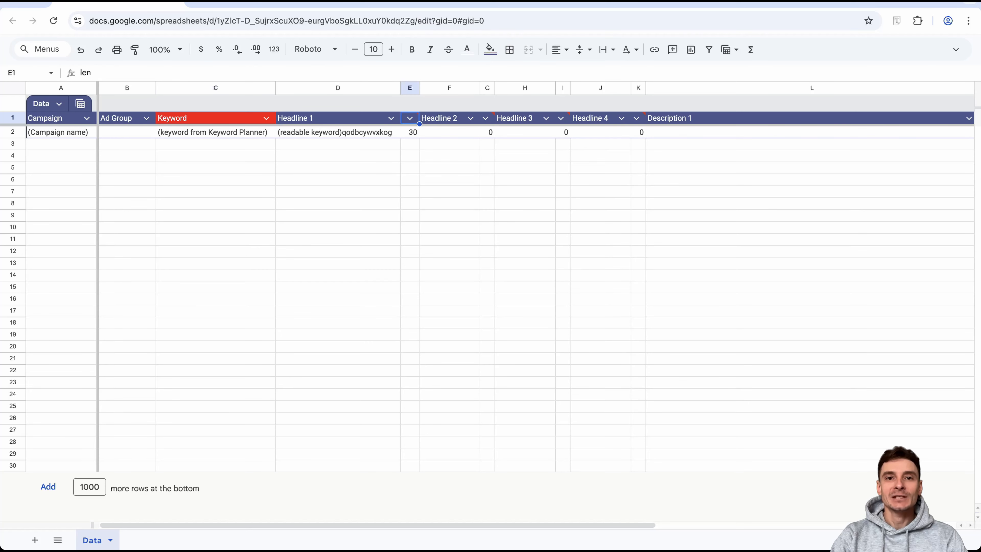
{"action": "left_click", "coordinate": [485, 118], "text": "ctrl"}
{"action": "left_click", "coordinate": [560, 117], "text": "ctrl"}
{"action": "left_click", "coordinate": [636, 117], "text": "ctrl"}
{"action": "left_click", "coordinate": [490, 49]}
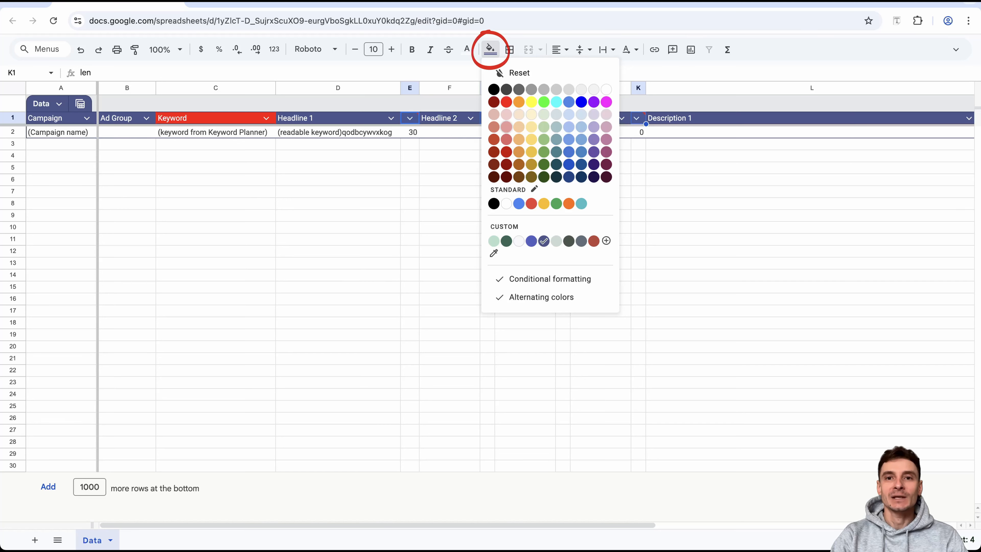
{"action": "left_click", "coordinate": [506, 126]}
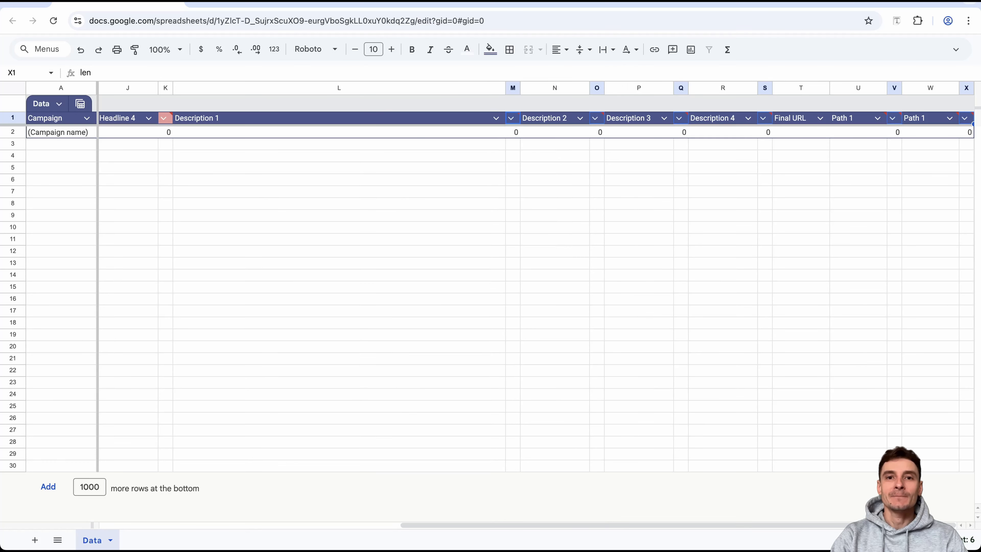
{"action": "left_click", "coordinate": [489, 50]}
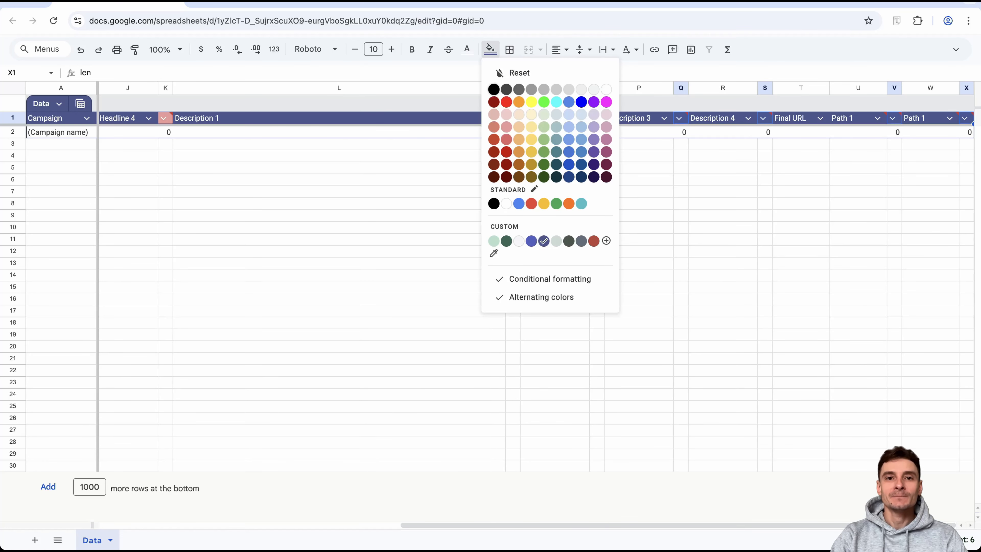
{"action": "left_click", "coordinate": [506, 127]}
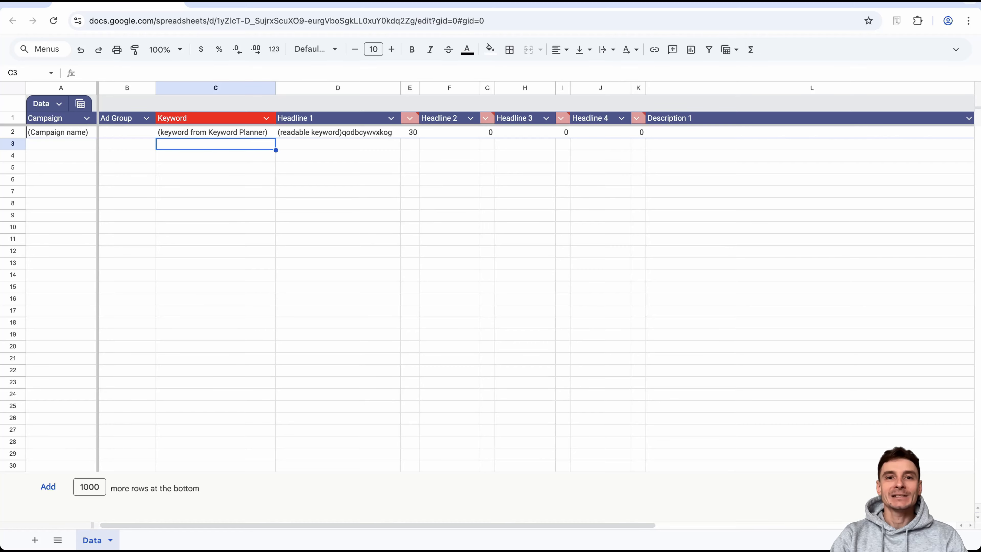
- Add a new sheet named Keywords and freeze its first row
{"action": "left_click", "coordinate": [34, 539]}
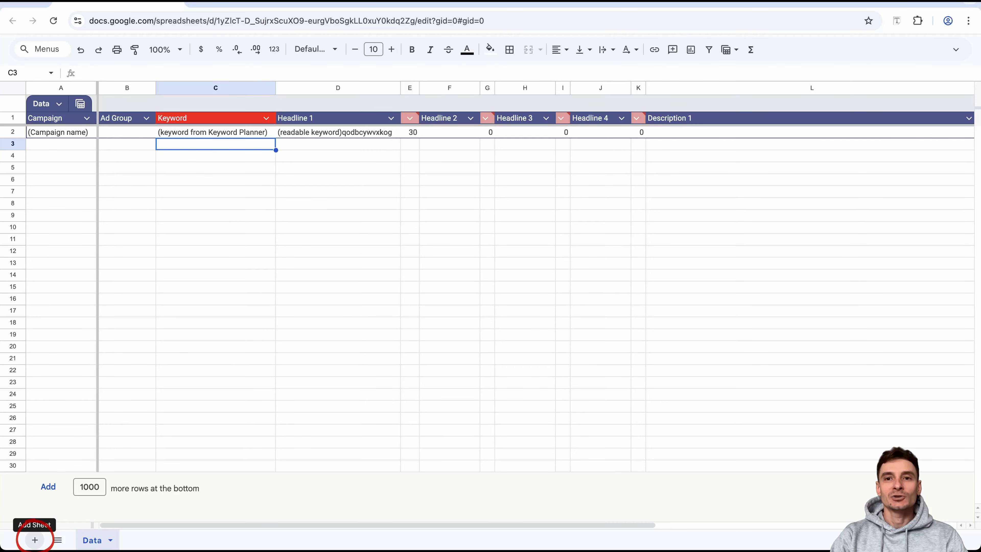
{"action": "double_click", "coordinate": [153, 539]}
{"action": "type", "text": "Keywords"}
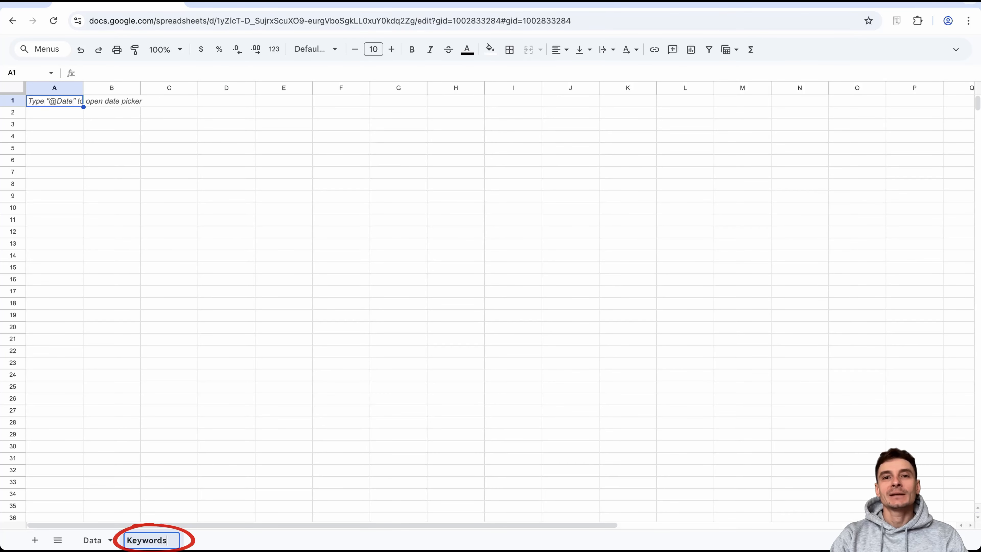
{"action": "key", "text": "Return"}
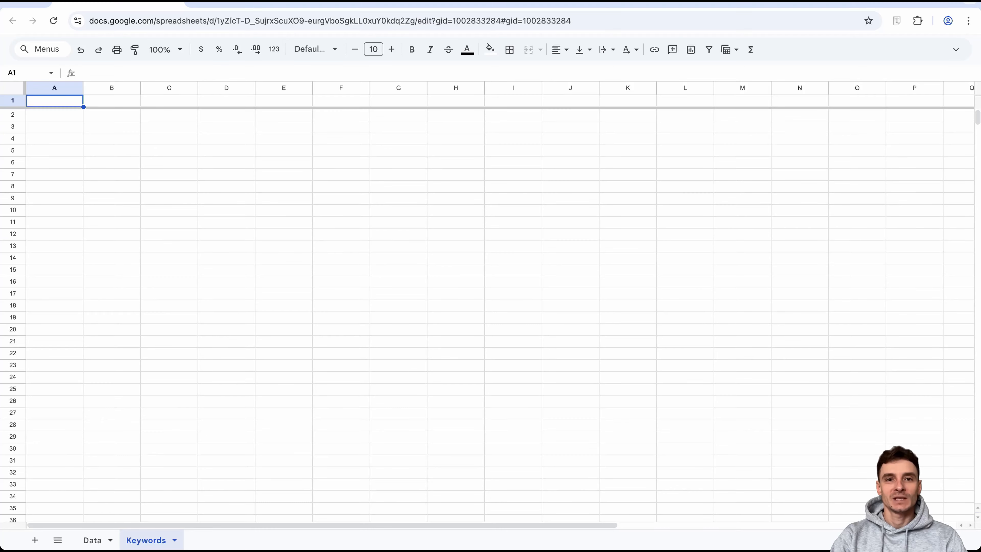
- Copy the Campaign header text from the Data sheet into cell A1 of the Keywords sheet
{"action": "left_click", "coordinate": [92, 540]}
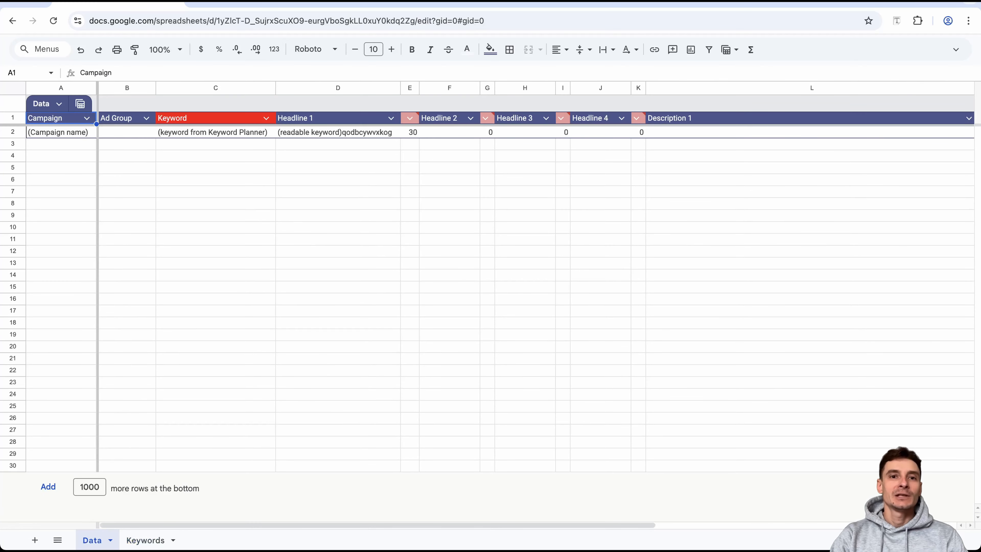
{"action": "double_click", "coordinate": [96, 72]}
{"action": "key", "text": "super+c"}
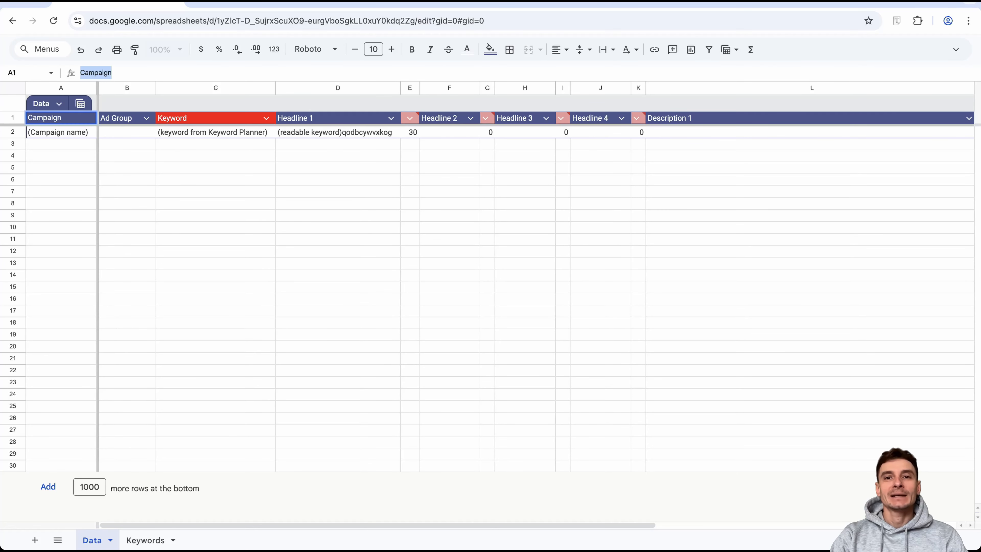
{"action": "left_click", "coordinate": [145, 540]}
{"action": "key", "text": "super+v"}
- Copy the Ad Group header text from the Data sheet into cell B1 of the Keywords sheet
{"action": "left_click", "coordinate": [112, 101]}
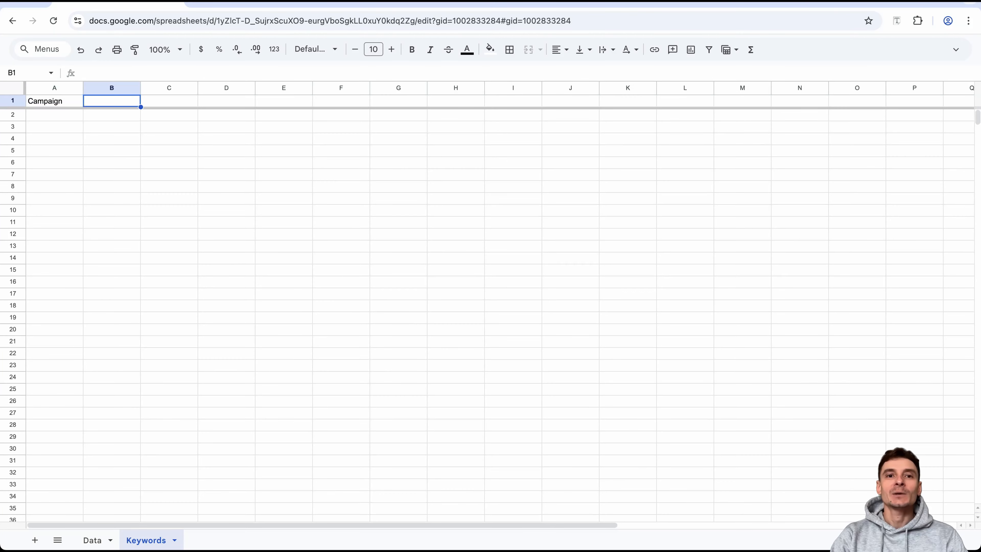
{"action": "left_click", "coordinate": [92, 539]}
{"action": "left_click", "coordinate": [125, 118]}
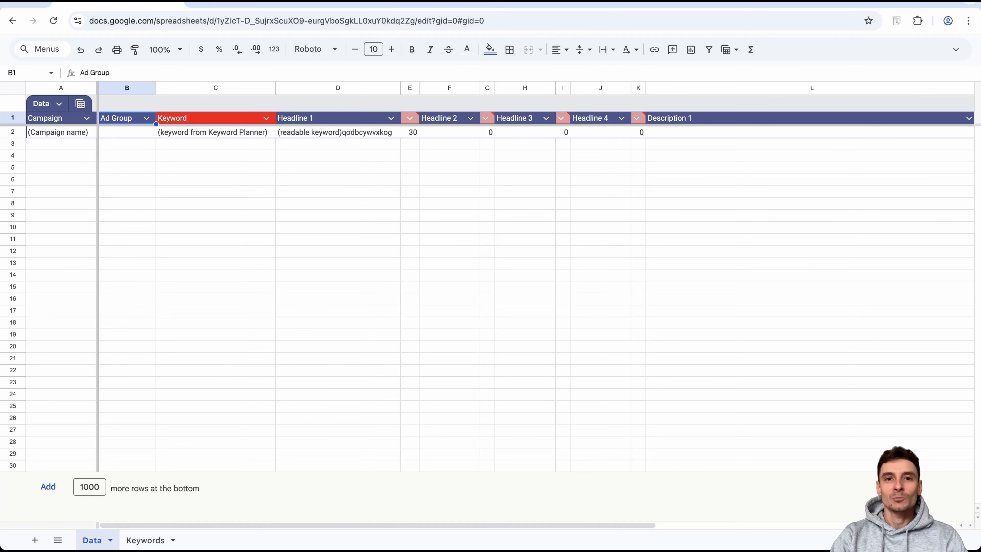
{"action": "triple_click", "coordinate": [94, 72]}
{"action": "key", "text": "super+c"}
{"action": "left_click", "coordinate": [145, 540]}
{"action": "key", "text": "super+v"}
- Copy the Keyword header text from the Data sheet into cell C1 of the Keywords sheet
{"action": "left_click", "coordinate": [169, 101]}
{"action": "left_click", "coordinate": [92, 539]}
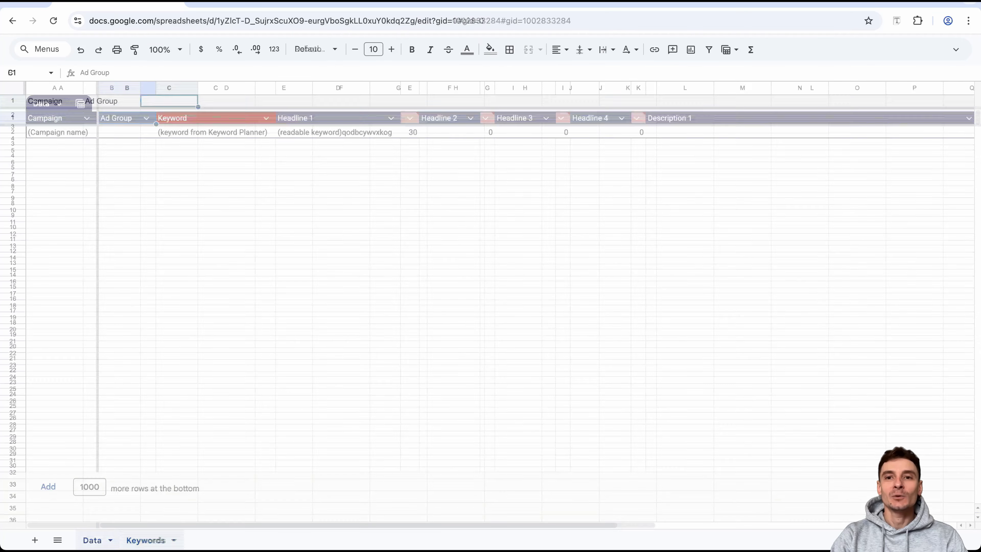
{"action": "left_click", "coordinate": [216, 117]}
{"action": "triple_click", "coordinate": [95, 72]}
{"action": "key", "text": "super+c"}
{"action": "left_click", "coordinate": [145, 539]}
{"action": "key", "text": "super+v"}
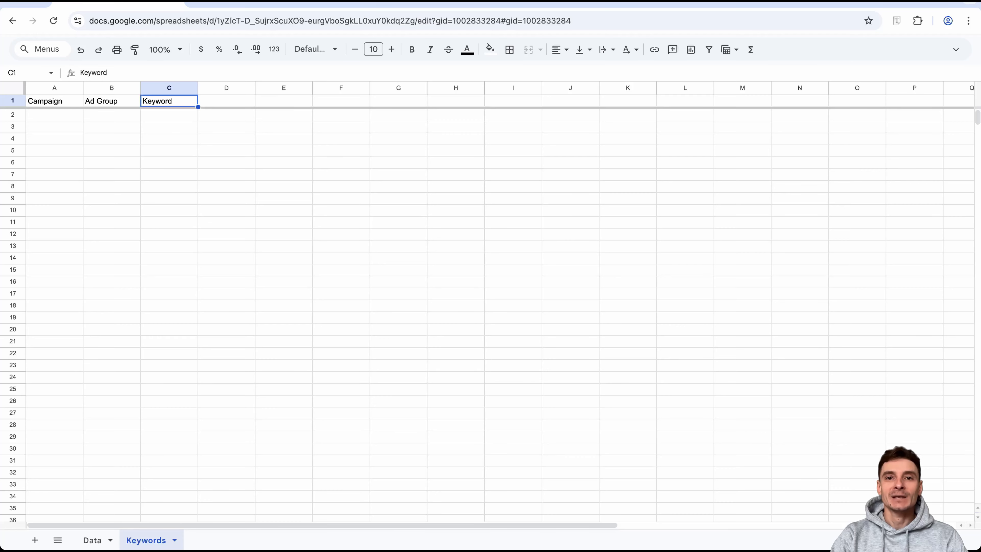
- Enter Criterion Type in cell D1 and Exact in cell F1 of the Keywords sheet
{"action": "left_click", "coordinate": [226, 101]}
{"action": "type", "text": "Criterion Type"}
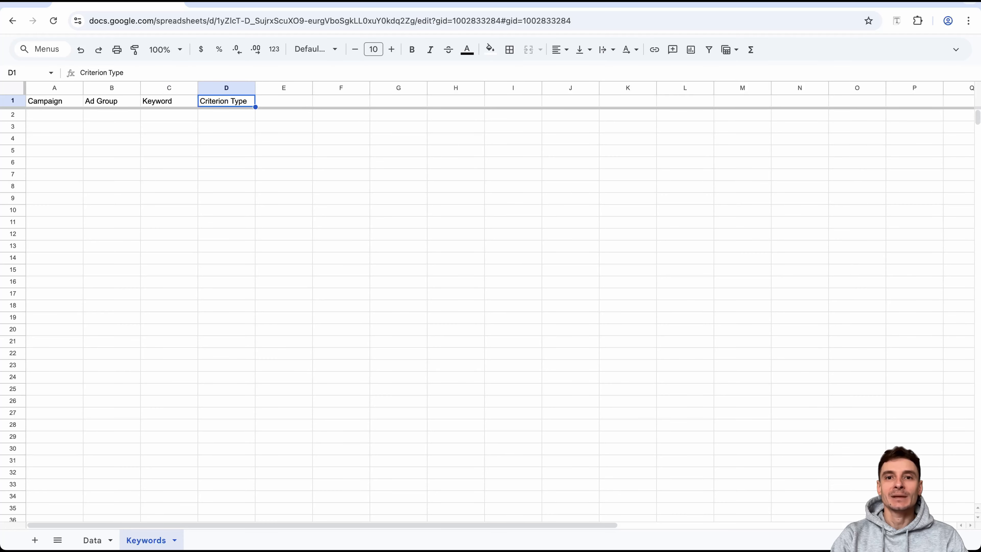
{"action": "left_click", "coordinate": [341, 100]}
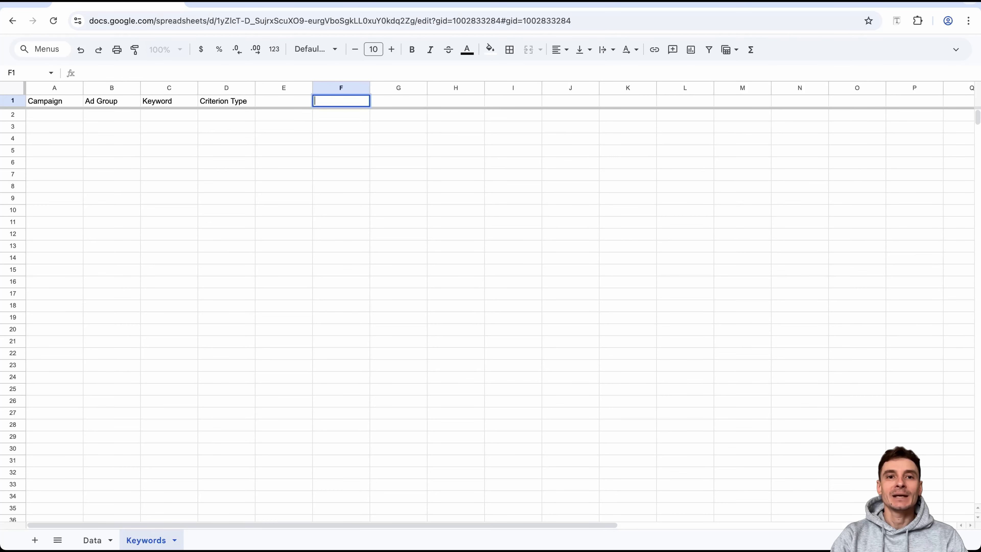
{"action": "type", "text": "Exact"}
- Delete the unused columns G through Z from the Keywords sheet
{"action": "left_click", "coordinate": [398, 89]}
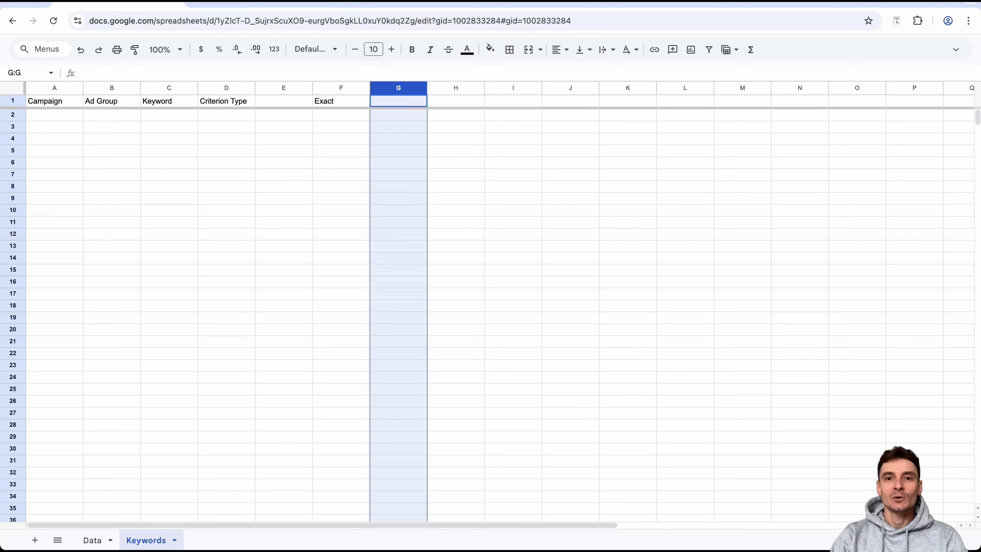
{"action": "scroll", "coordinate": [500, 301], "scroll_direction": "right", "scroll_amount": 12}
{"action": "left_click", "coordinate": [944, 89], "text": "shift"}
{"action": "right_click", "coordinate": [391, 216]}
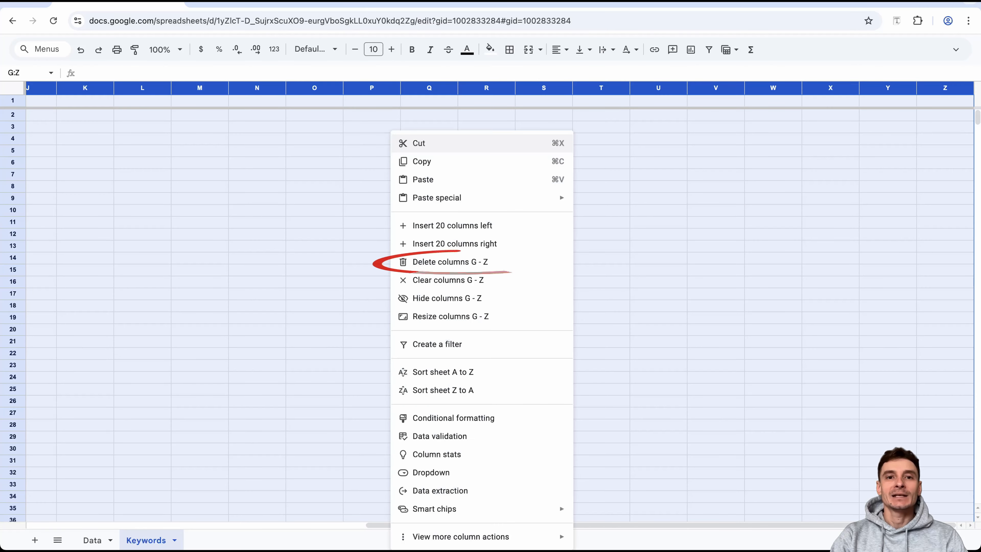
{"action": "left_click", "coordinate": [447, 262]}
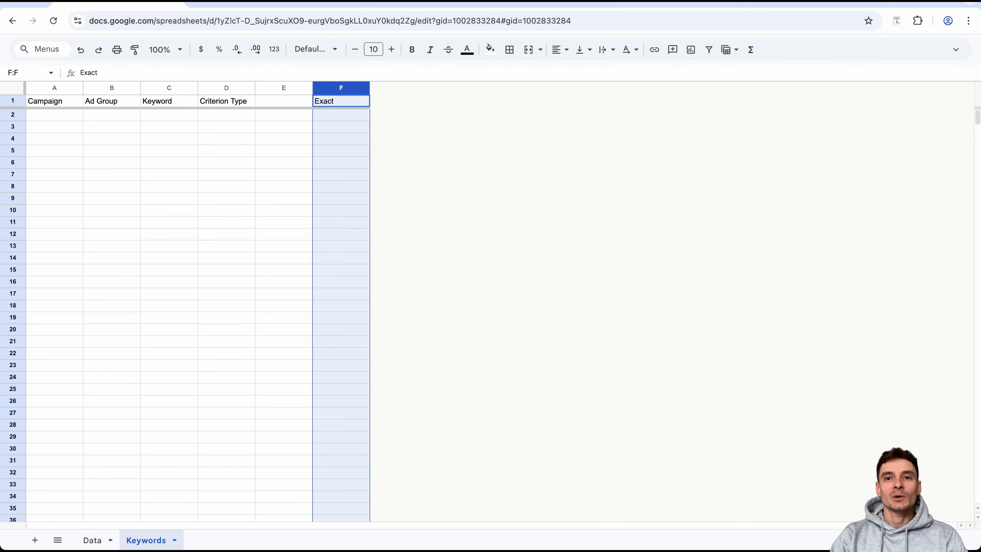
- Delete rows 31 through 1000 from the Keywords sheet
{"action": "left_click", "coordinate": [13, 460]}
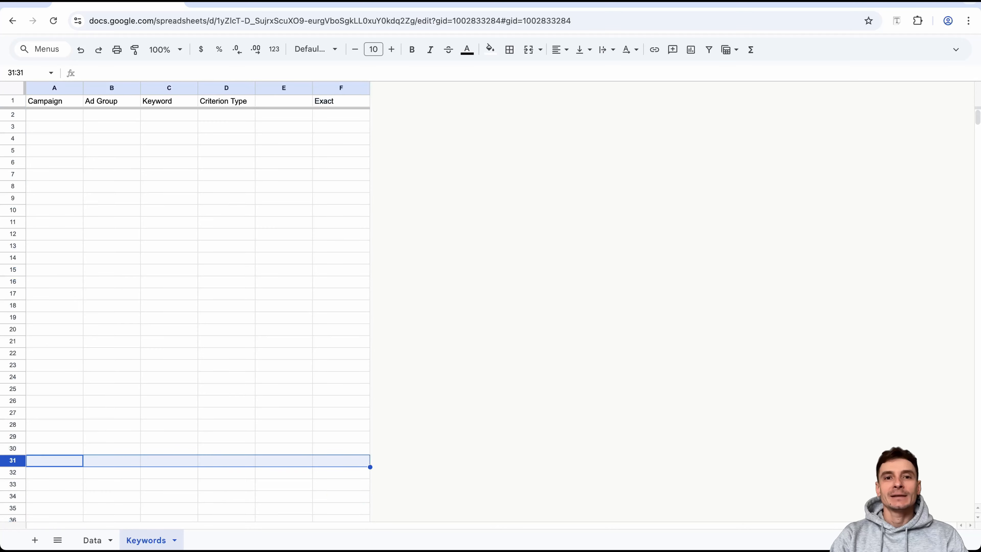
{"action": "scroll", "coordinate": [13, 460], "scroll_direction": "down", "scroll_amount": 20}
{"action": "left_click", "coordinate": [12, 486], "text": "shift"}
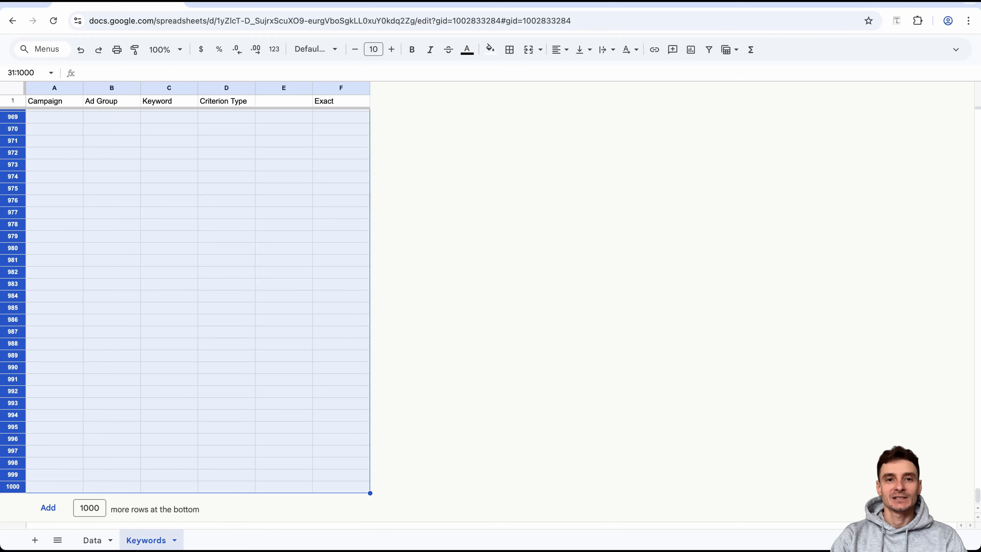
{"action": "right_click", "coordinate": [140, 148]}
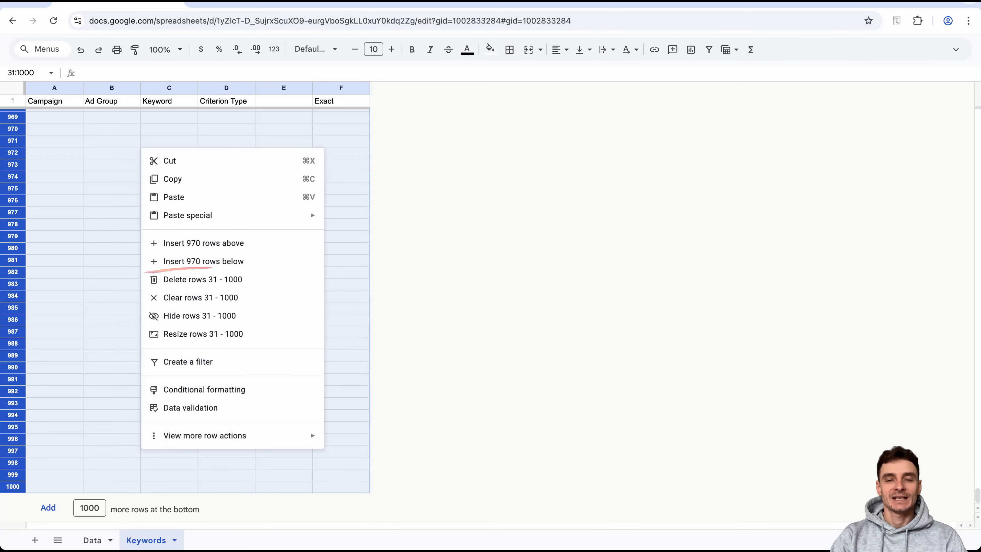
{"action": "left_click", "coordinate": [181, 280]}
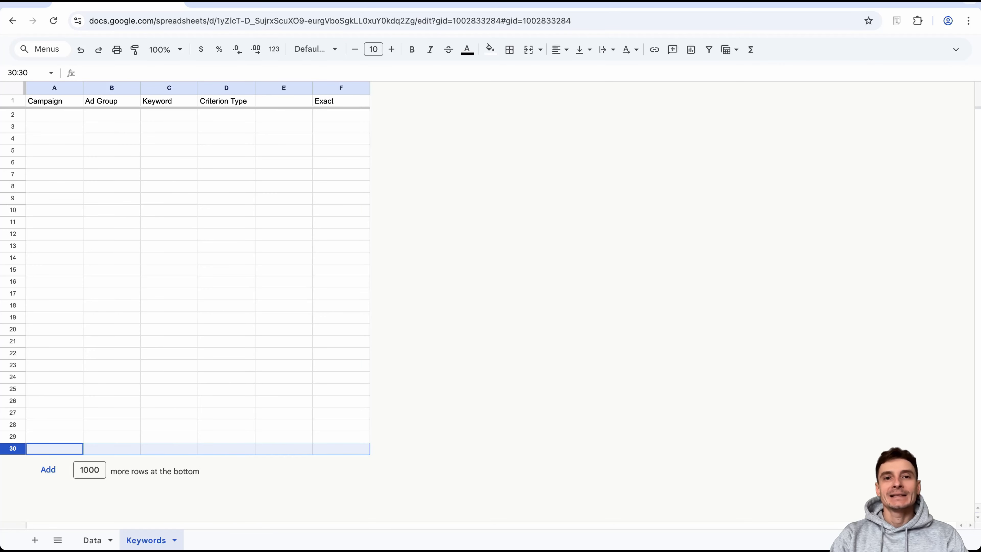
- Enter the formula =Data[Campaign] in cell A2 of the Keywords sheet by referencing the campaign name cell in the Data table
{"action": "left_click", "coordinate": [54, 115]}
{"action": "type", "text": "="}
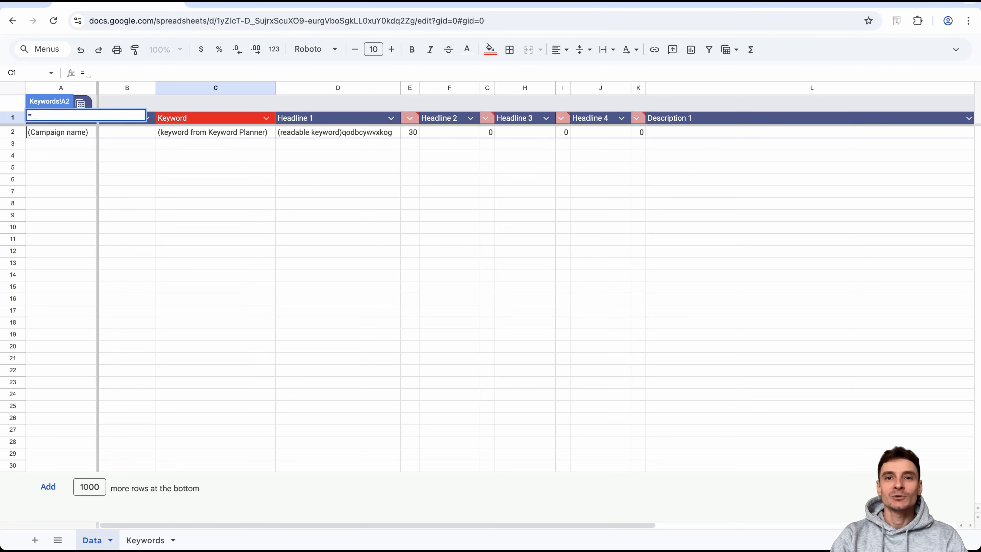
{"action": "left_click", "coordinate": [61, 132]}
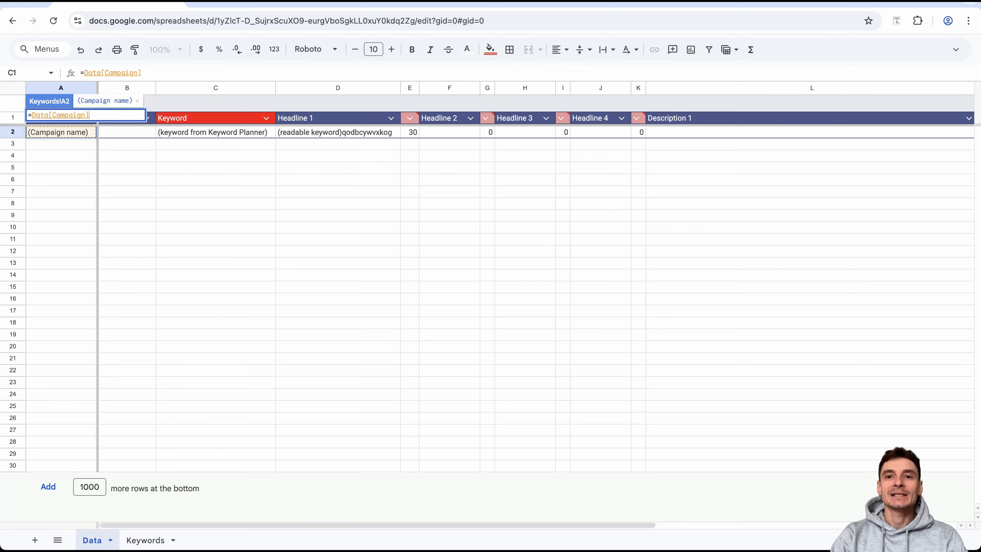
{"action": "key", "text": "Return"}
- Enter the formula =Data[Ad Group] in cell B2 of the Keywords sheet by referencing the Data table's Ad Group cell
{"action": "left_click", "coordinate": [112, 115]}
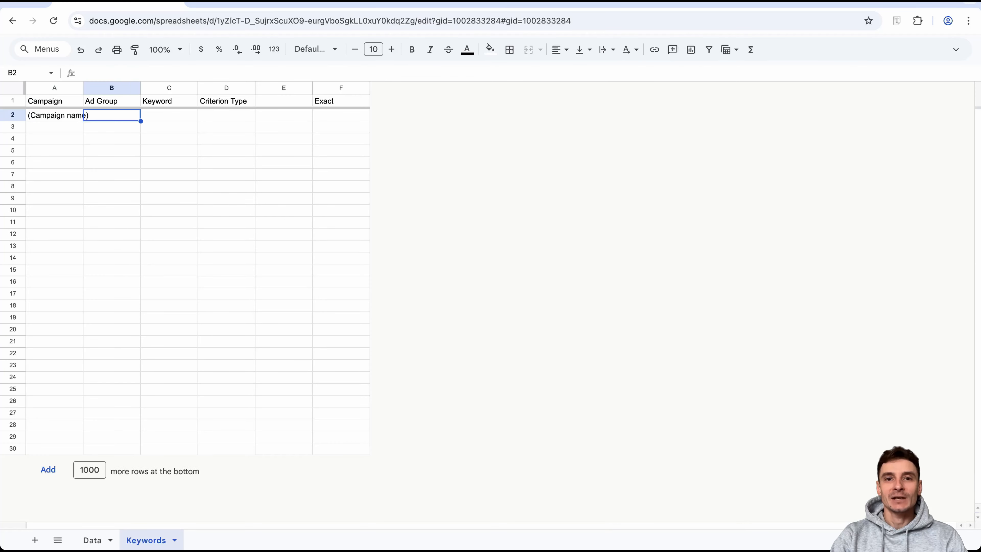
{"action": "type", "text": "="}
{"action": "key", "text": "alt+Up"}
{"action": "key", "text": "Right"}
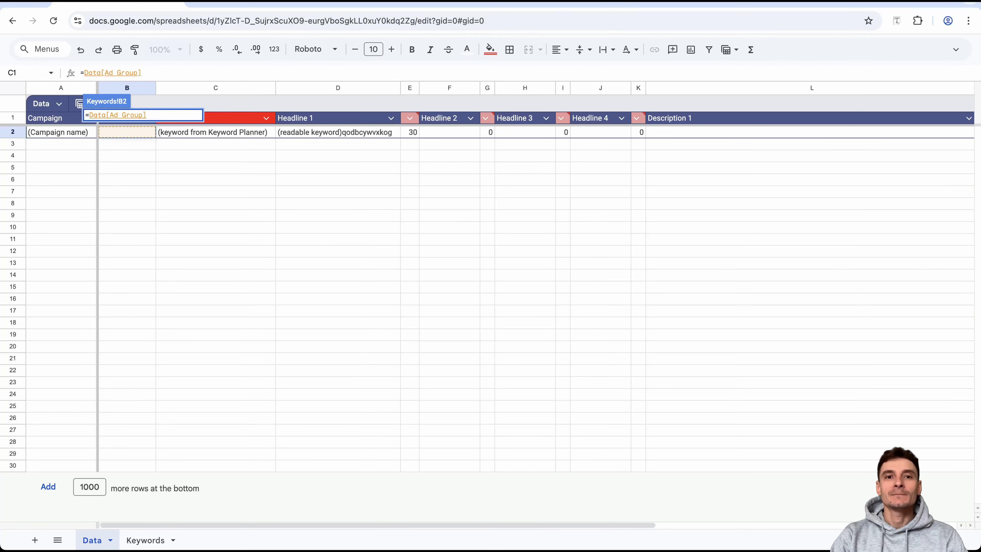
{"action": "key", "text": "Return"}
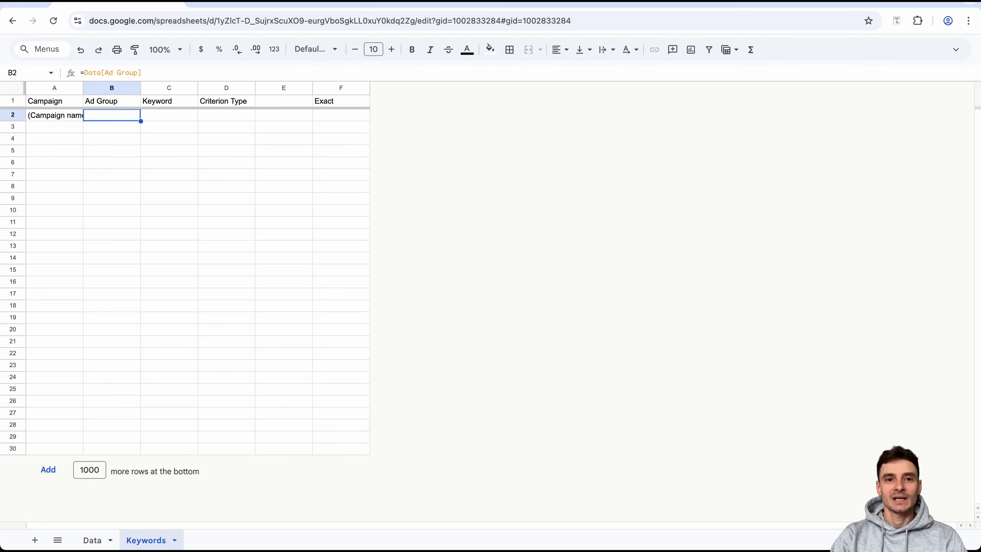
- Enter the placeholder (Ad Group) in cell B2 of the Data sheet and return to the Keywords sheet
{"action": "key", "text": "alt+Up"}
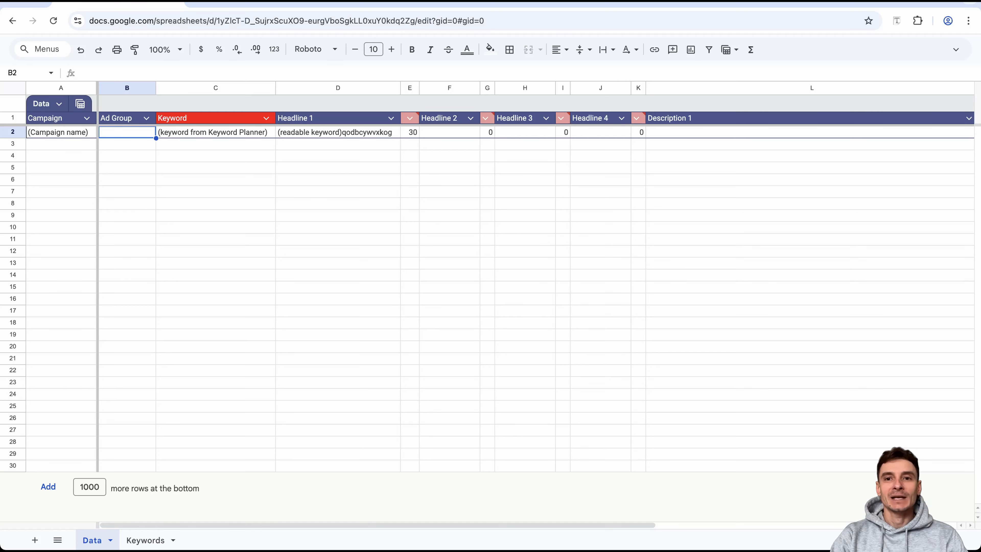
{"action": "type", "text": "(Ad Group)"}
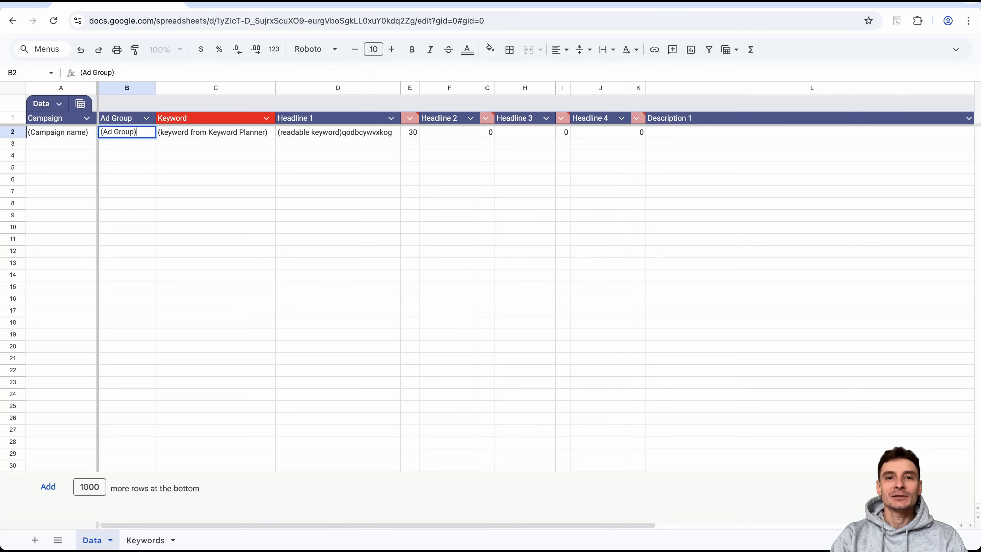
{"action": "key", "text": "ctrl+Return"}
{"action": "key", "text": "alt+Down"}
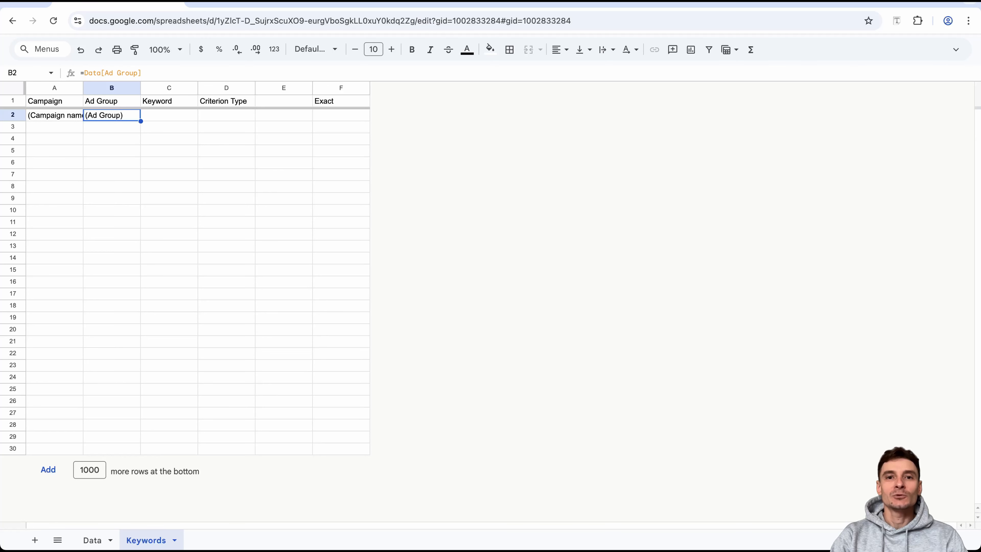
- Enter the formula =Data[Keyword] in cell C2 of the Keywords sheet and fit columns A and C to their contents
{"action": "left_click", "coordinate": [168, 114]}
{"action": "type", "text": "="}
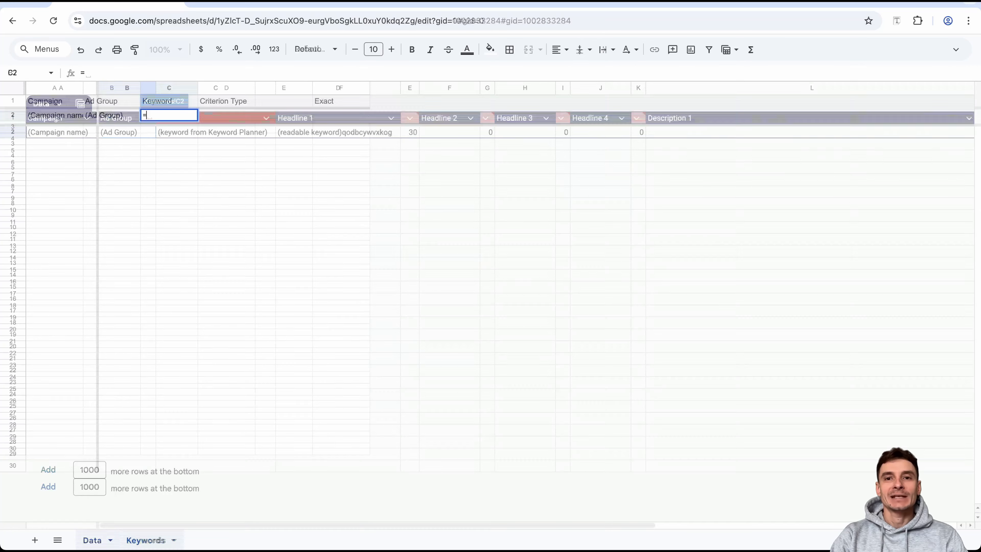
{"action": "left_click", "coordinate": [92, 540]}
{"action": "left_click", "coordinate": [213, 132]}
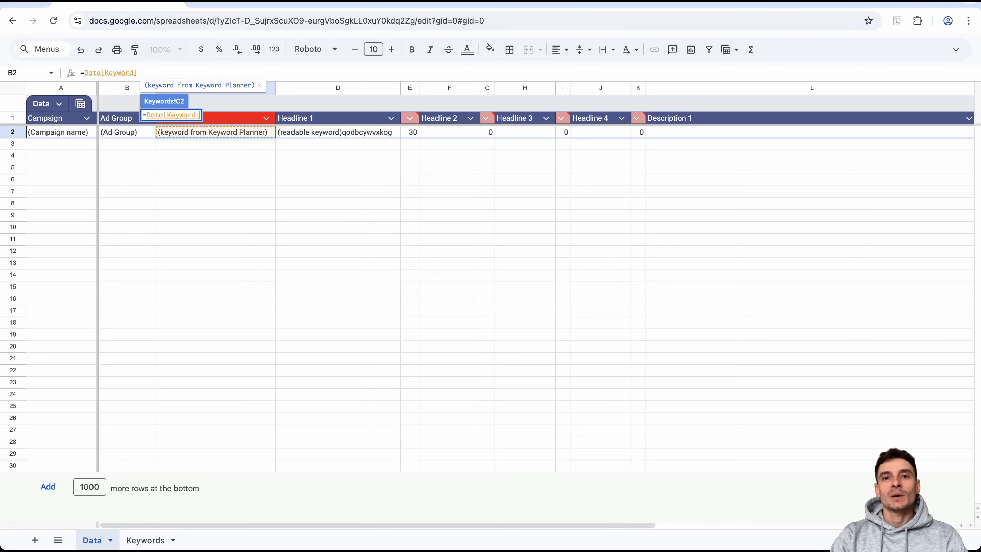
{"action": "key", "text": "Return"}
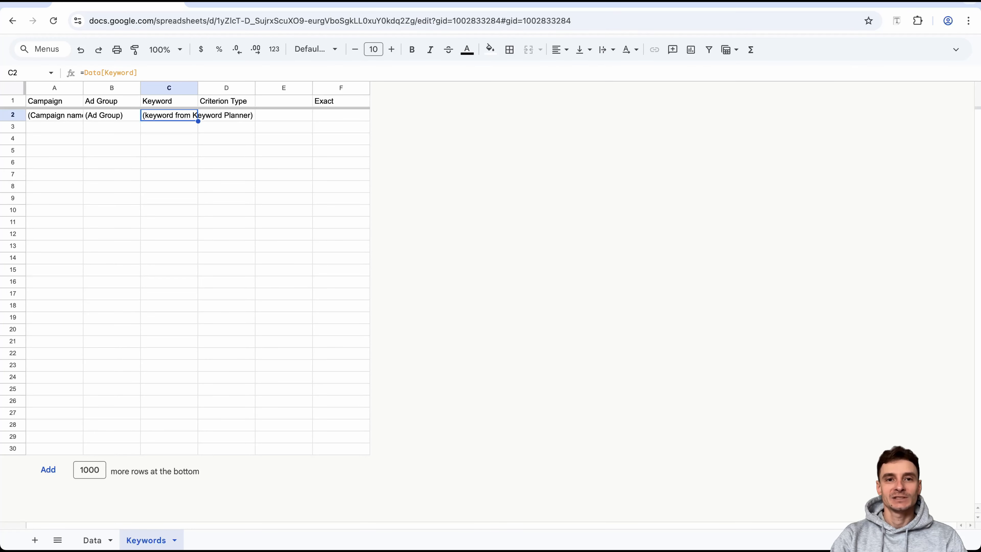
{"action": "double_click", "coordinate": [83, 88]}
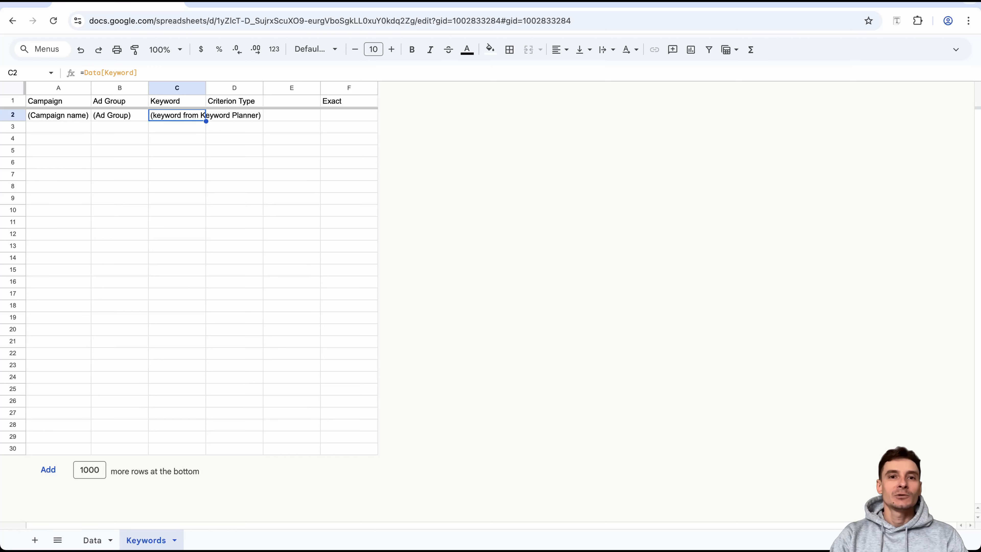
{"action": "double_click", "coordinate": [206, 87]}
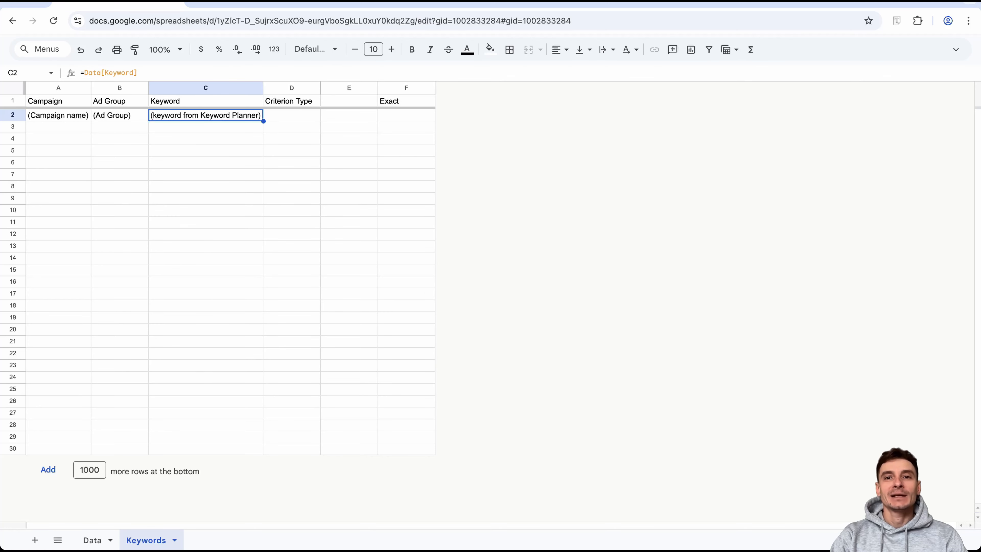
- Enter the formula =F1 in cell D2 under Criterion Type so it references the Exact cell
{"action": "left_click", "coordinate": [292, 115]}
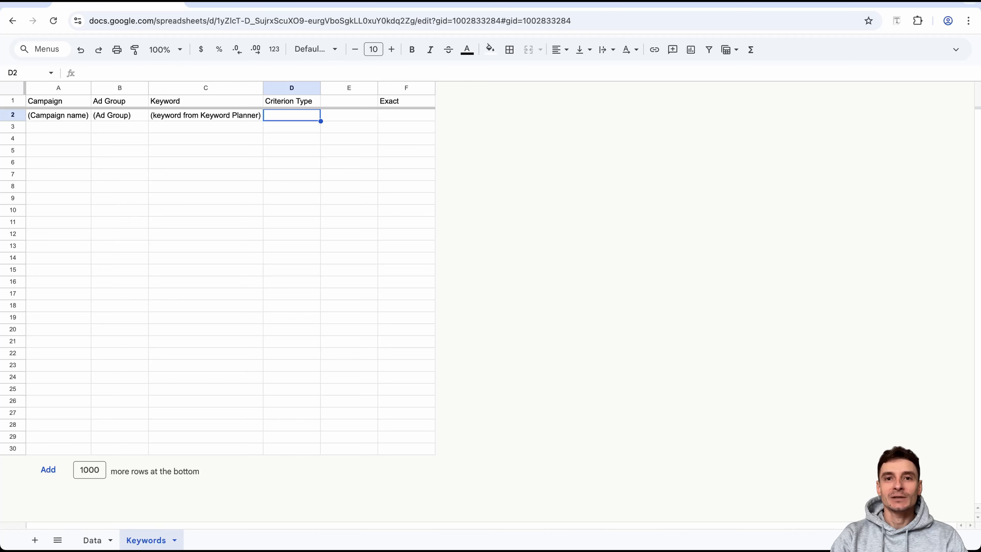
{"action": "type", "text": "="}
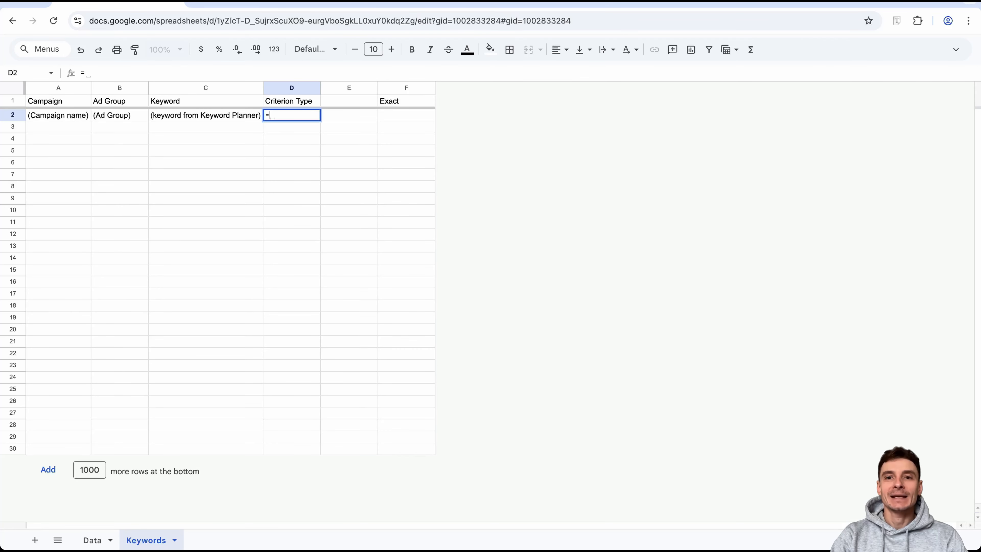
{"action": "left_click", "coordinate": [406, 100]}
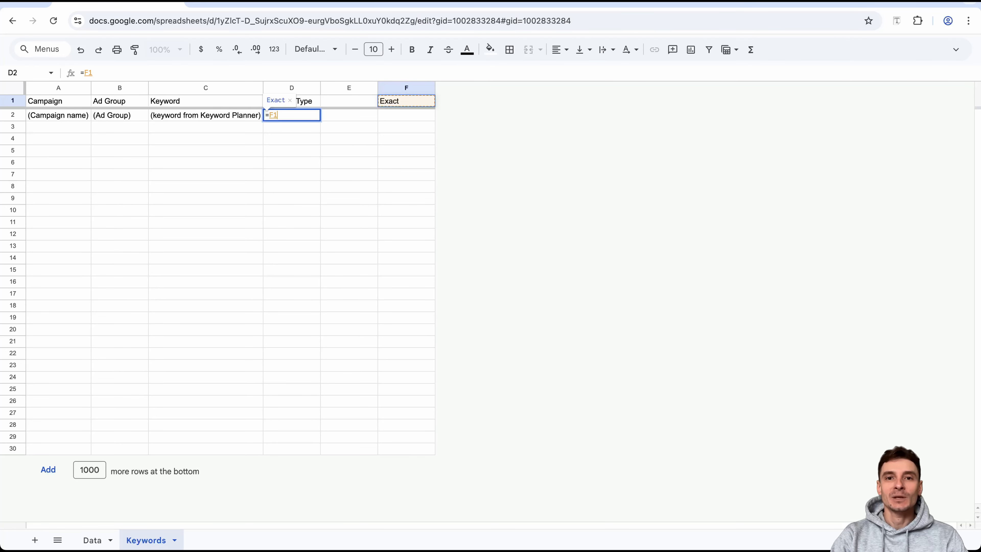
{"action": "key", "text": "ctrl+Return"}
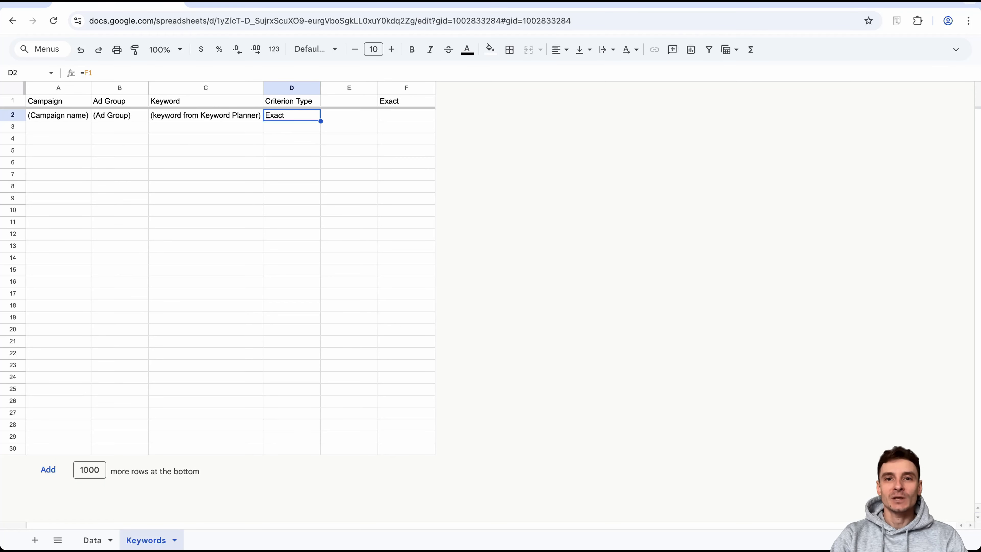
- Try the formula =F$1 in cell D2 filled down to D13, and undo both changes
{"action": "left_click", "coordinate": [89, 73]}
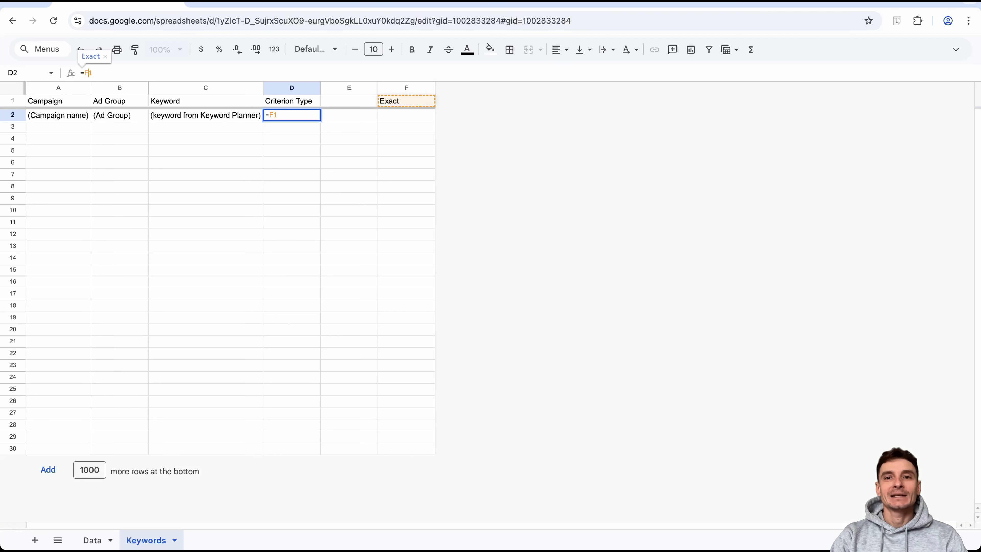
{"action": "type", "text": "$"}
{"action": "key", "text": "Return"}
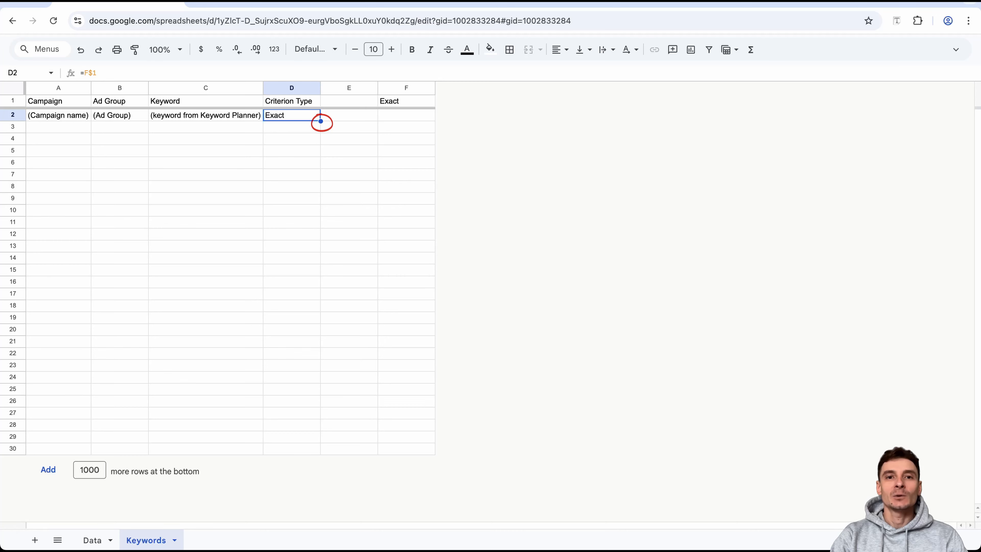
{"action": "left_click_drag", "start_coordinate": [321, 121], "coordinate": [321, 249]}
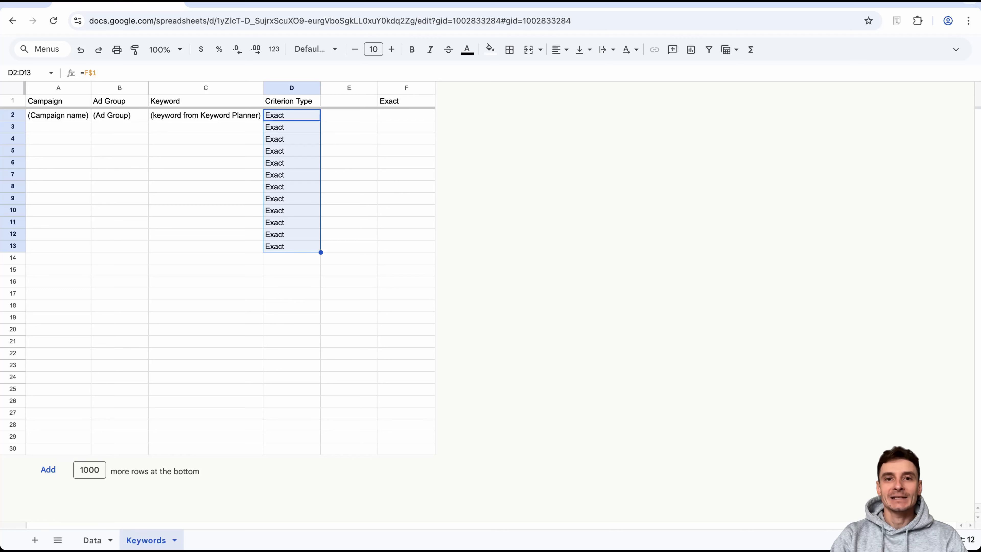
{"action": "key", "text": "super+z"}
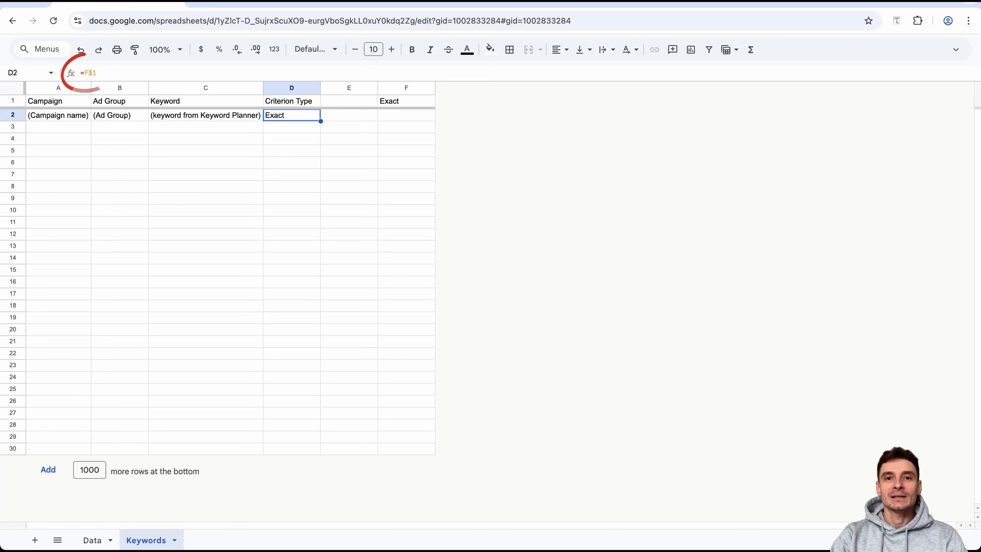
{"action": "key", "text": "super+z"}
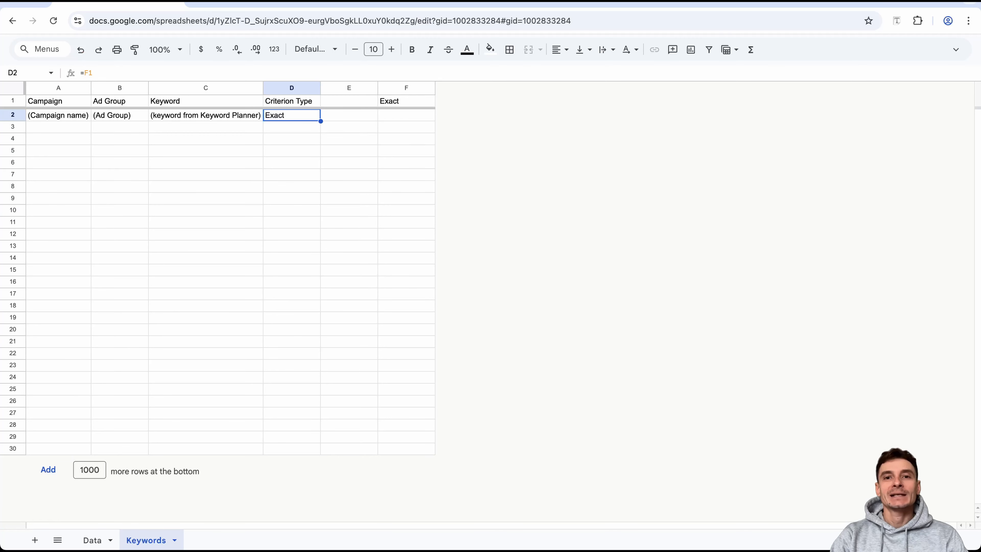
- Fill the =F1 formula from D2 down to D13 and inspect the copied references in cells D8 and D9
{"action": "left_click_drag", "start_coordinate": [320, 121], "coordinate": [321, 247]}
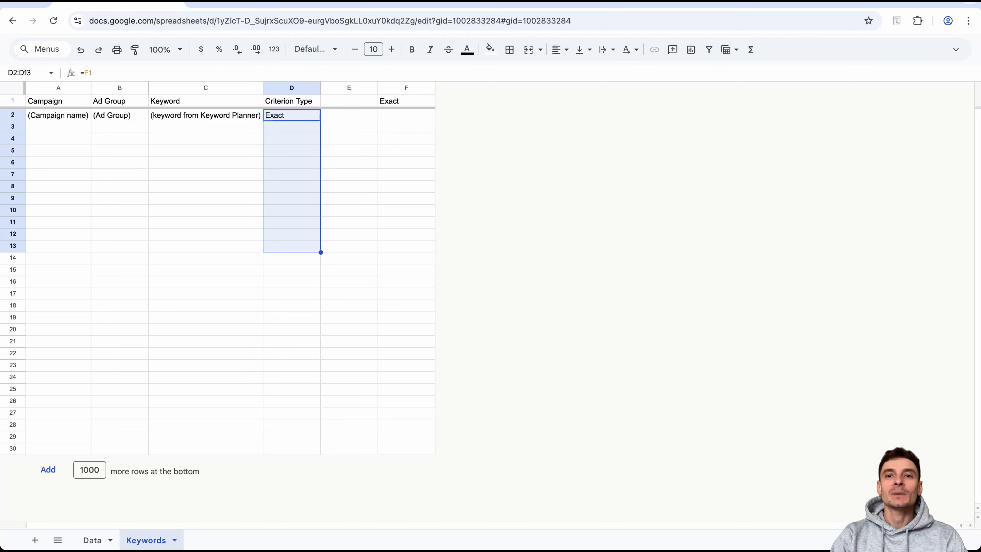
{"action": "left_click", "coordinate": [291, 187]}
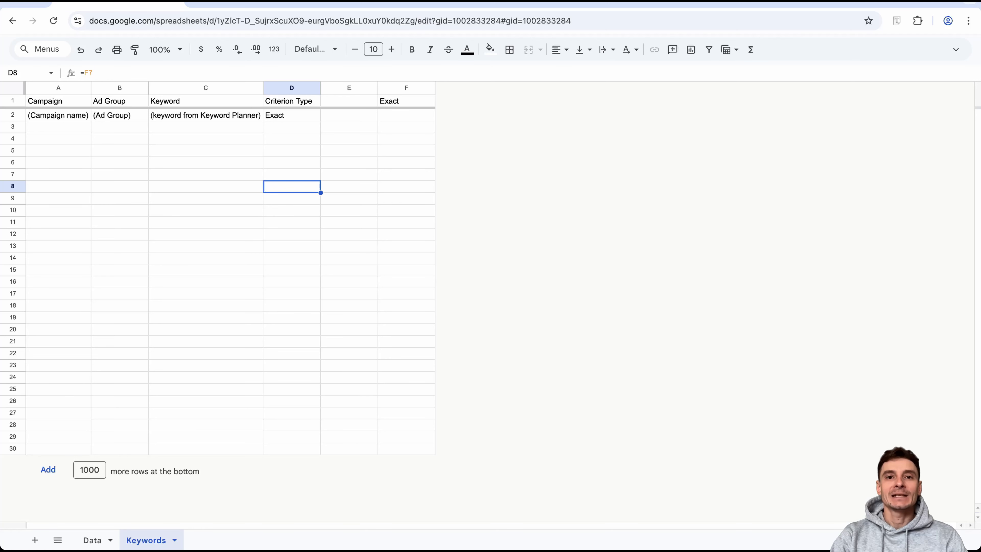
{"action": "left_click", "coordinate": [291, 199]}
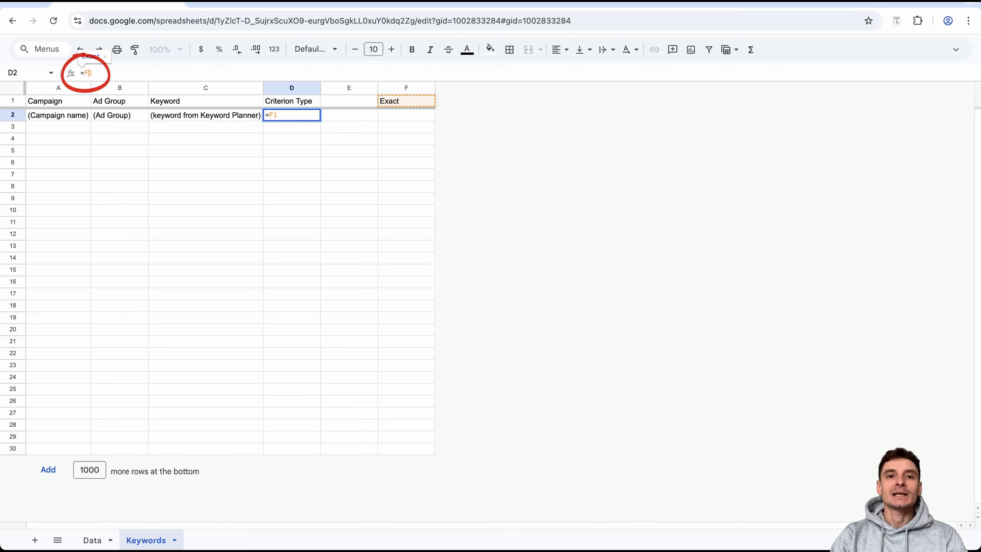
- Change the formula in D2 to =F$1, fill it down to D14 and check the copied cells
{"action": "type", "text": "$"}
{"action": "left_click_drag", "start_coordinate": [320, 121], "coordinate": [320, 258]}
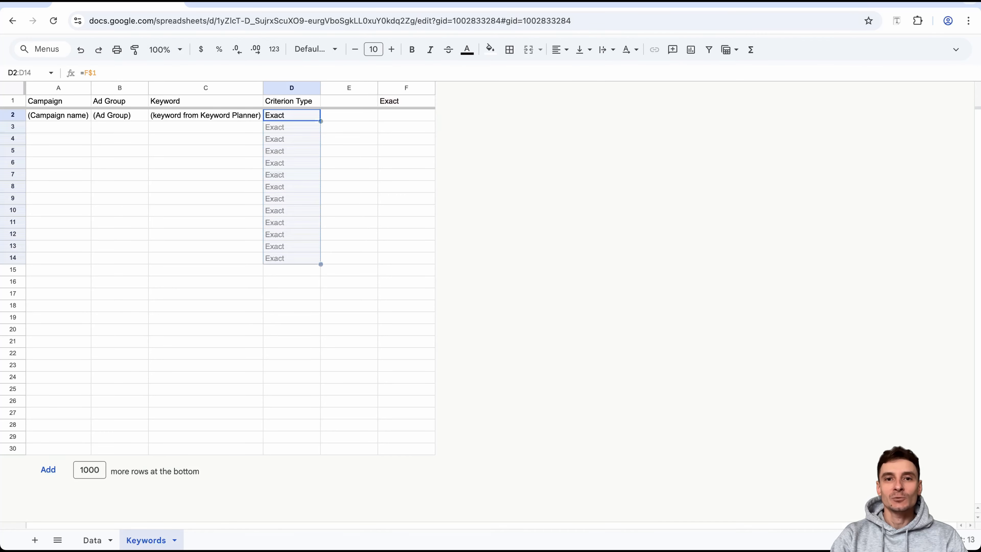
{"action": "left_click", "coordinate": [291, 175]}
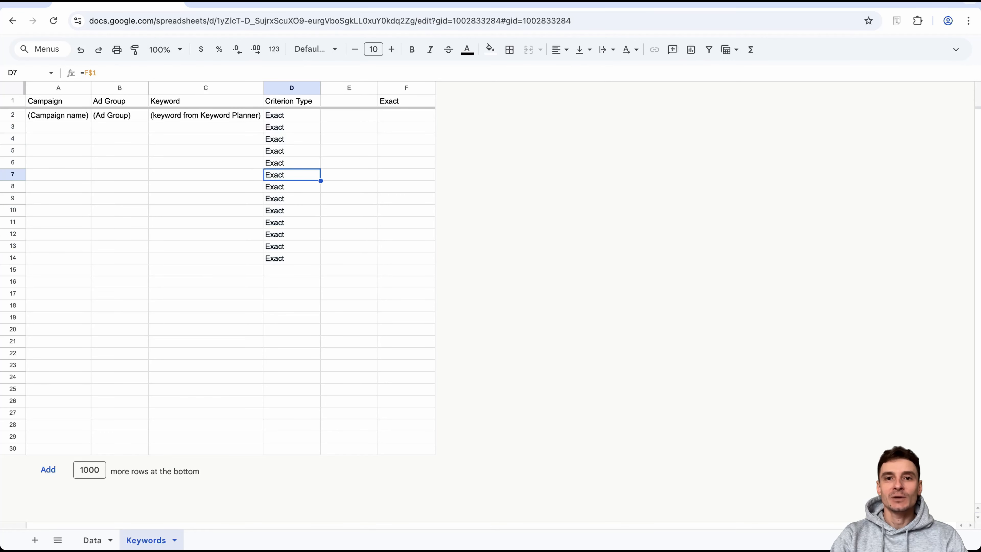
{"action": "left_click", "coordinate": [292, 187]}
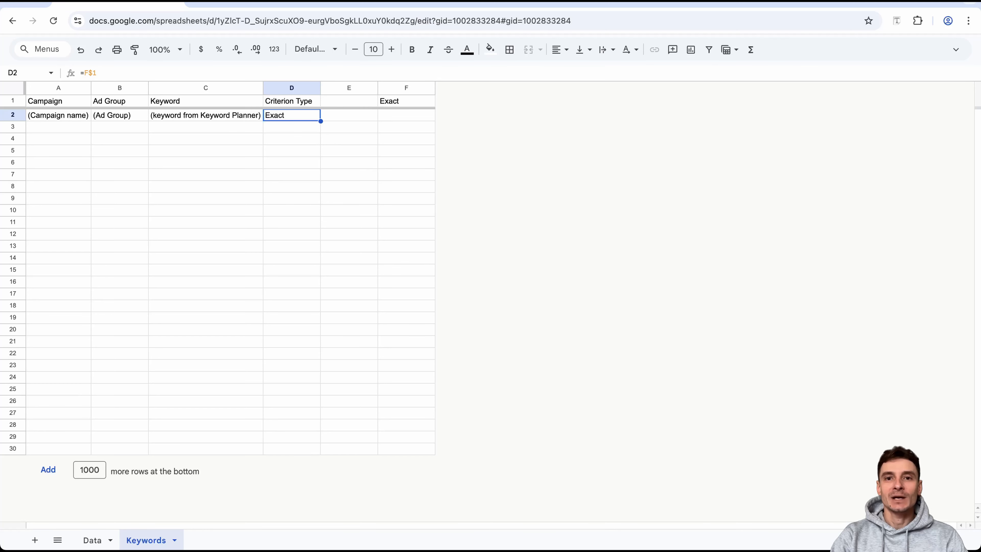
- Make the headers in A1:D1 of the Keywords sheet bold and give them a light blue fill
{"action": "left_click_drag", "start_coordinate": [58, 101], "coordinate": [291, 101]}
{"action": "key", "text": "super+b"}
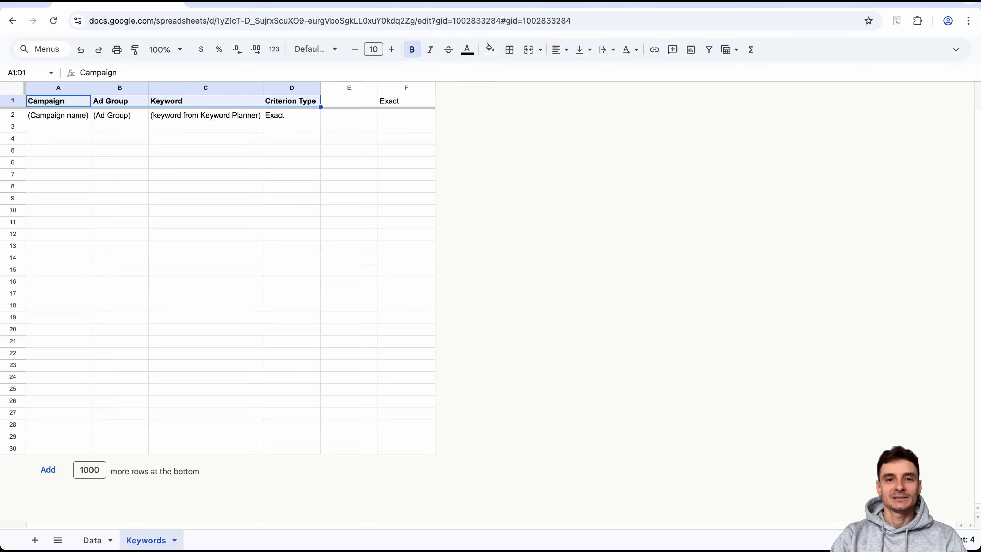
{"action": "left_click", "coordinate": [490, 49]}
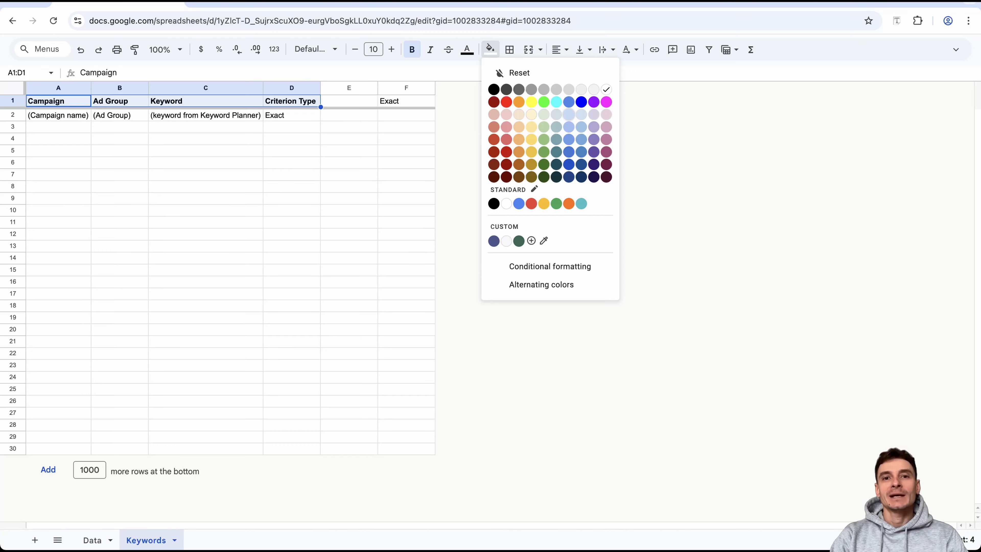
{"action": "left_click", "coordinate": [569, 114]}
{"action": "left_click", "coordinate": [58, 101]}
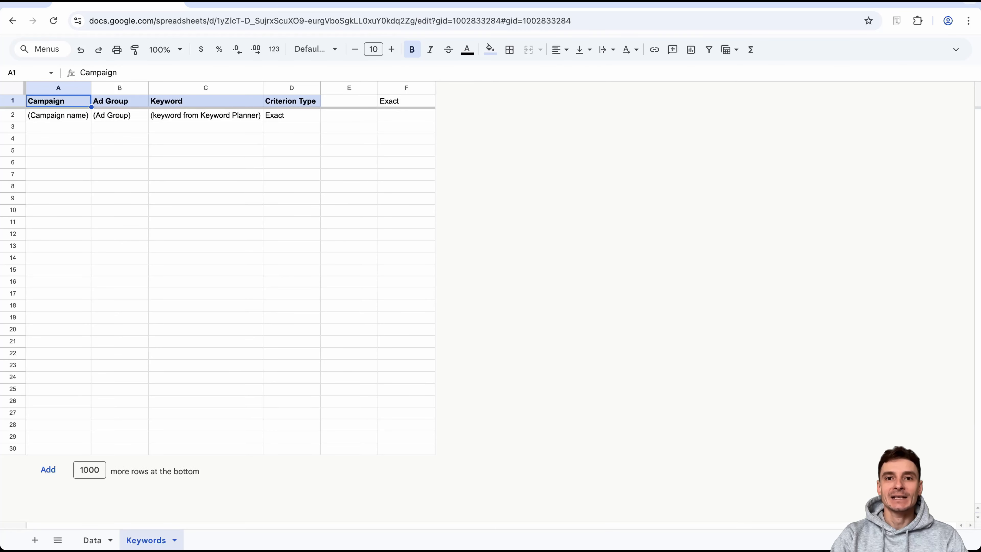
- Try filling the row 2 formulas of columns A to D down to rows 5 and 15, compare with the Data sheet and undo the fills
{"action": "left_click_drag", "start_coordinate": [59, 115], "coordinate": [321, 155]}
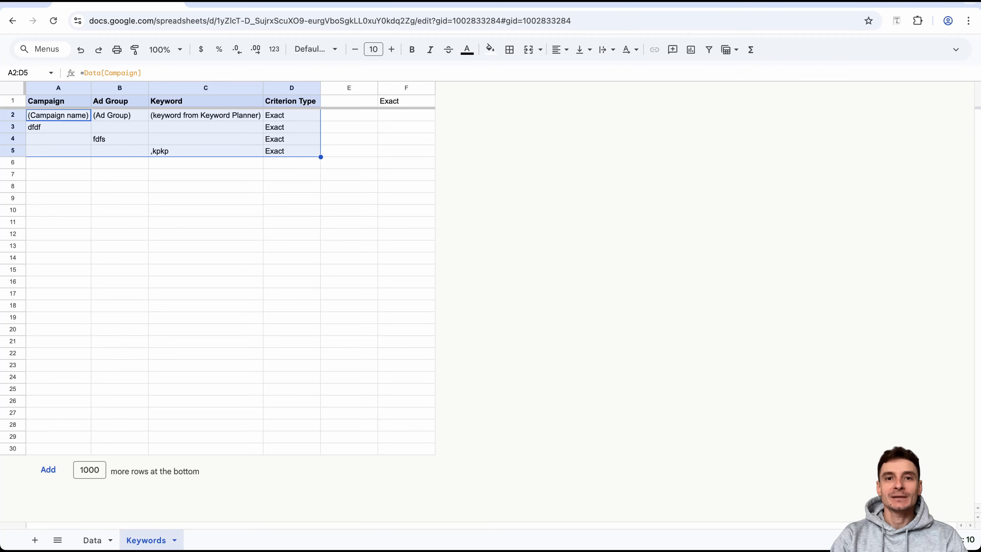
{"action": "left_click", "coordinate": [93, 540]}
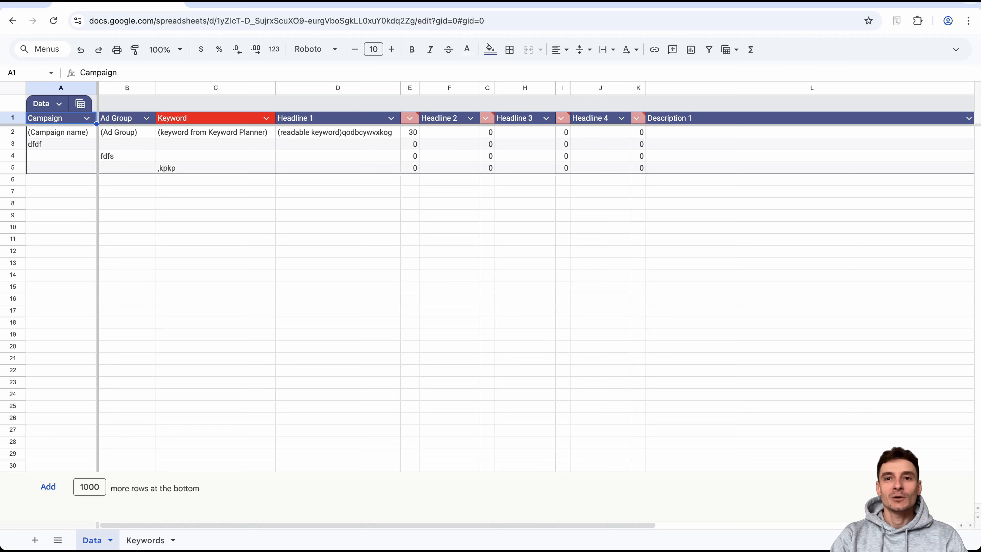
{"action": "left_click", "coordinate": [145, 540]}
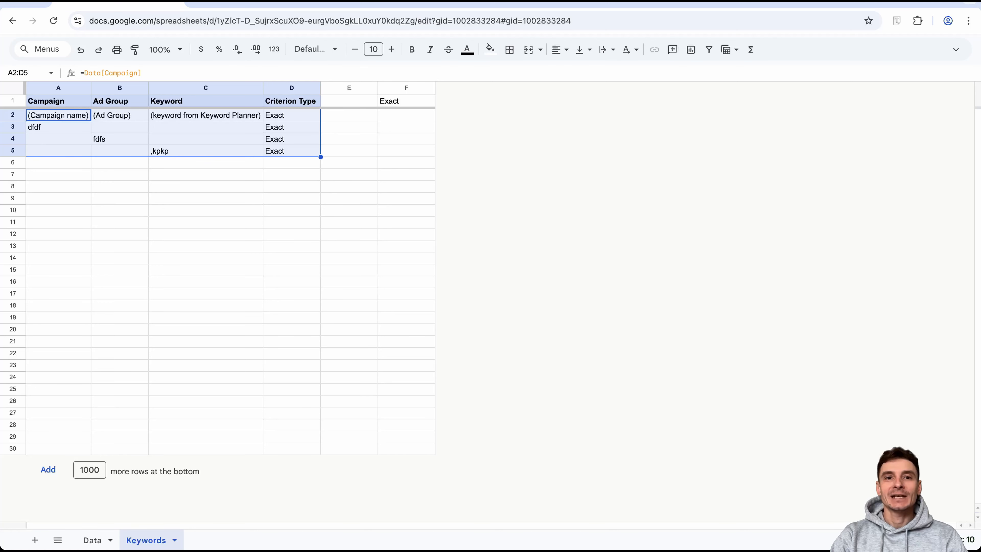
{"action": "key", "text": "super+shift+z"}
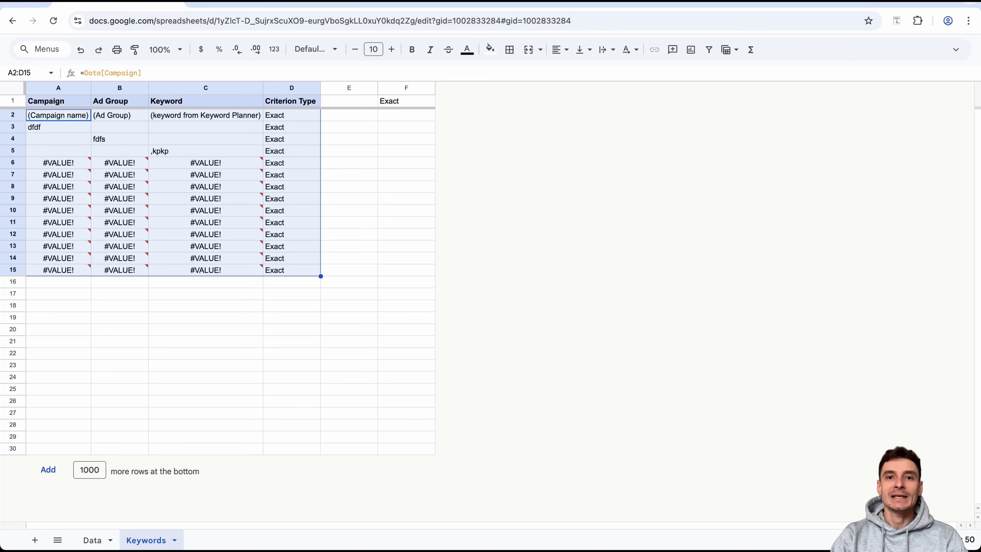
{"action": "key", "text": "super+z"}
{"action": "key", "text": "super+z"}
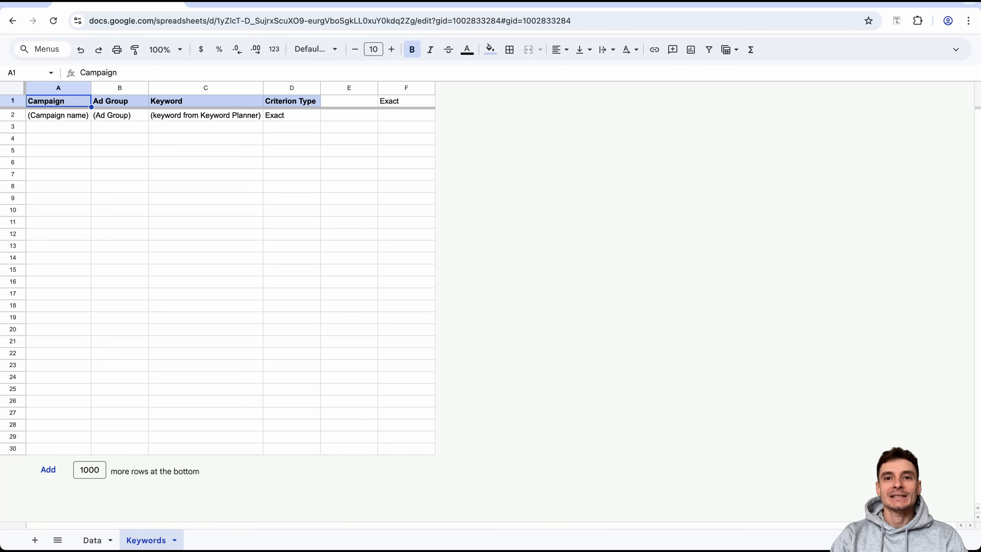
- Add 970 more rows at the bottom of the Keywords sheet and undo the addition
{"action": "double_click", "coordinate": [89, 470]}
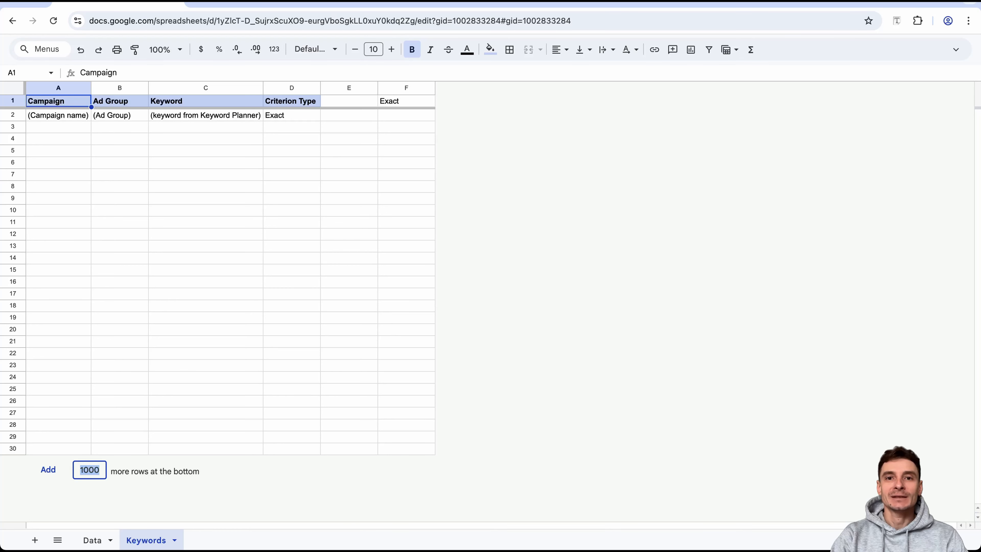
{"action": "type", "text": "970"}
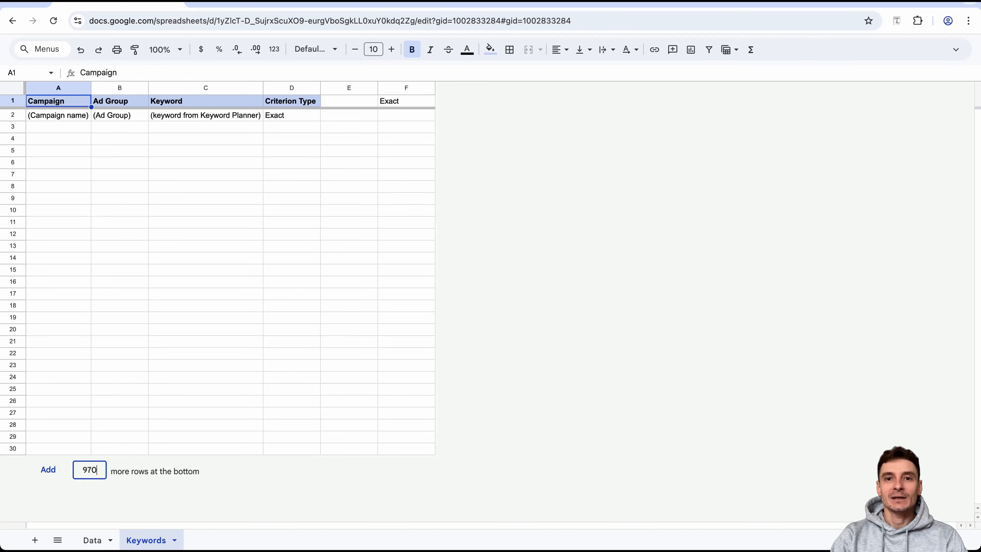
{"action": "key", "text": "Return"}
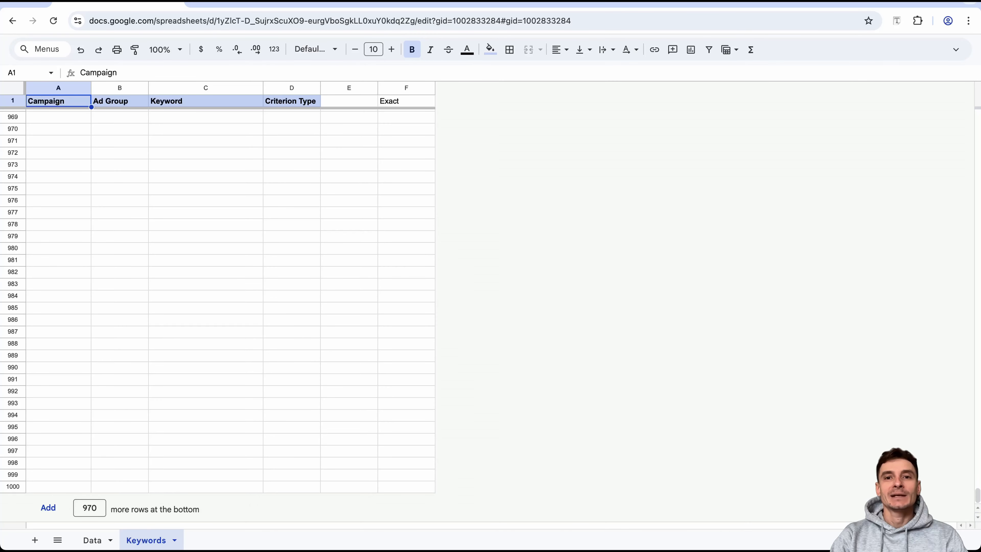
{"action": "key", "text": "ctrl+Home"}
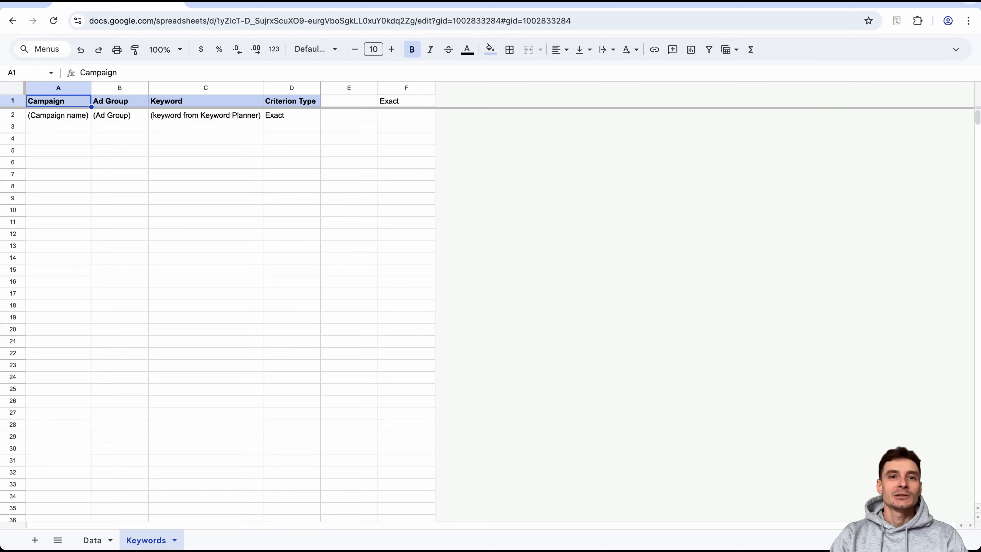
{"action": "key", "text": "ctrl+z"}
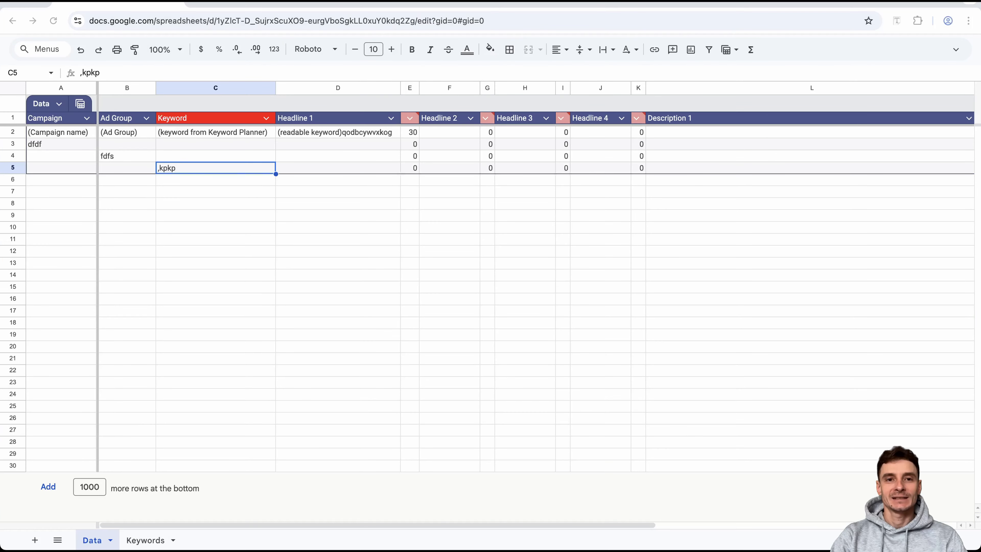
- Undo the test entries in rows 3 to 5 of the Data table
{"action": "key", "text": "ctrl+z"}
{"action": "key", "text": "ctrl+z"}
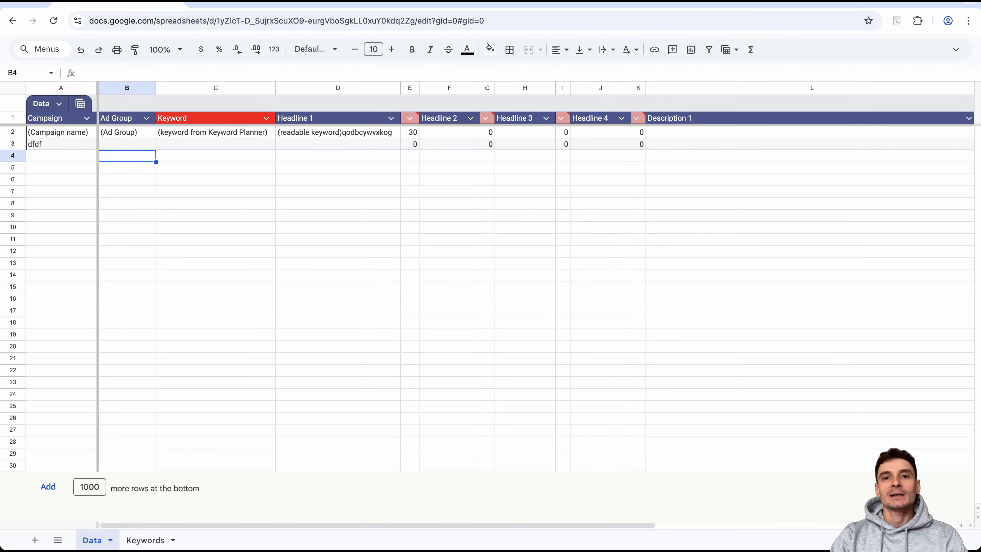
{"action": "key", "text": "ctrl+z"}
{"action": "left_click", "coordinate": [50, 118]}
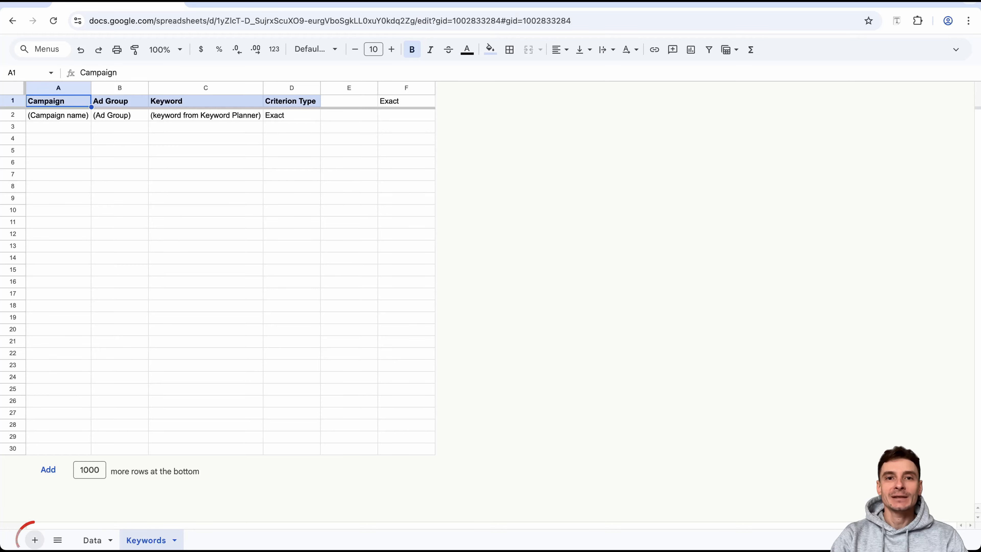
- Add a new sheet and name it Ads
{"action": "left_click", "coordinate": [34, 540]}
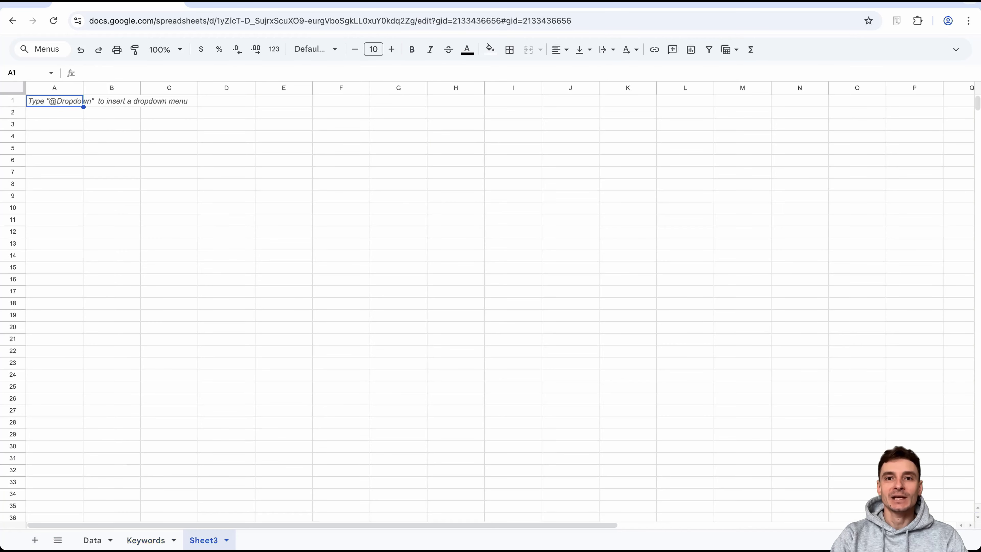
{"action": "double_click", "coordinate": [203, 540]}
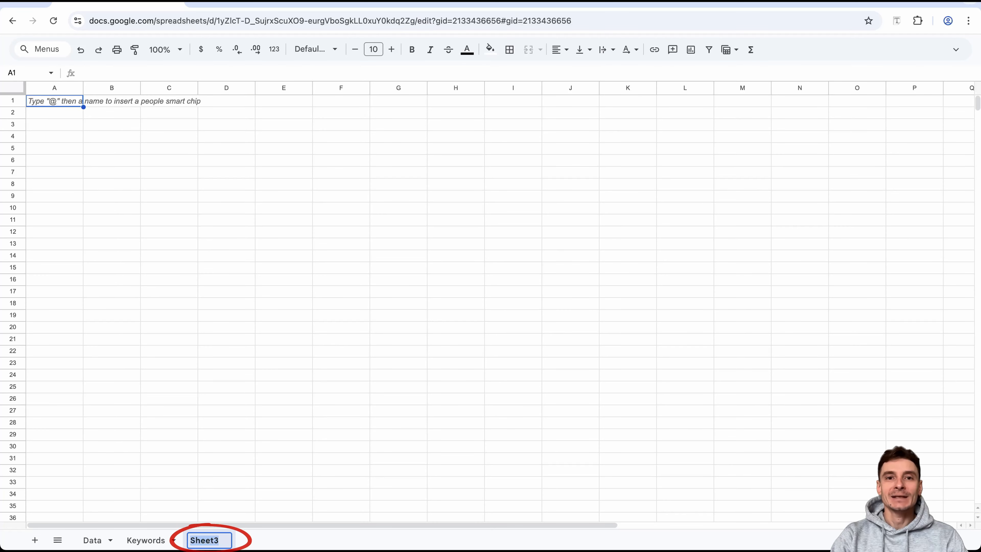
{"action": "type", "text": "Ads"}
{"action": "key", "text": "Return"}
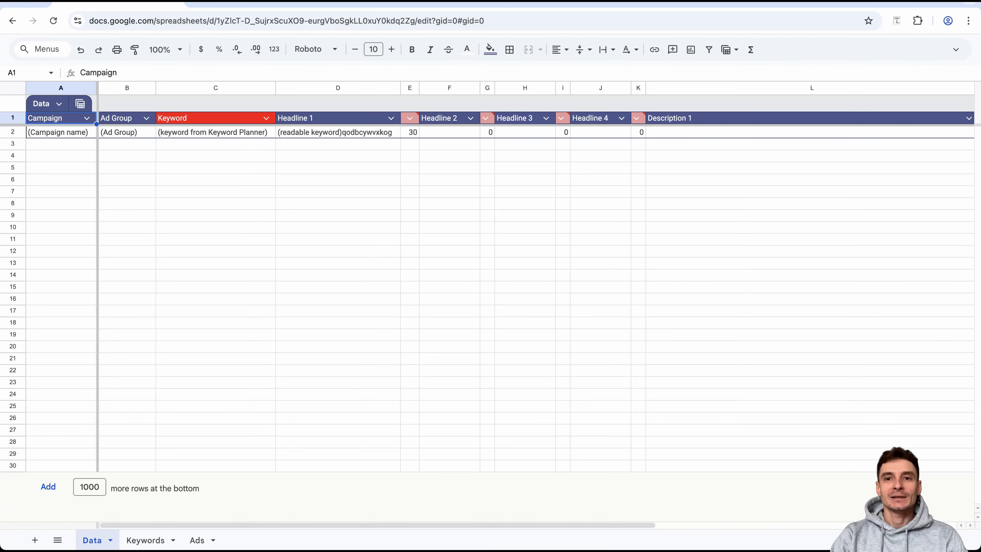
- Copy the Data headers Campaign, Ad Group, Headline 1–4, Description 1–4, Final URL and both Path 1 columns into row 1 of the Ads sheet
{"action": "left_click", "coordinate": [116, 118], "text": "super"}
{"action": "left_click", "coordinate": [332, 119], "text": "super"}
{"action": "left_click", "coordinate": [440, 118], "text": "super"}
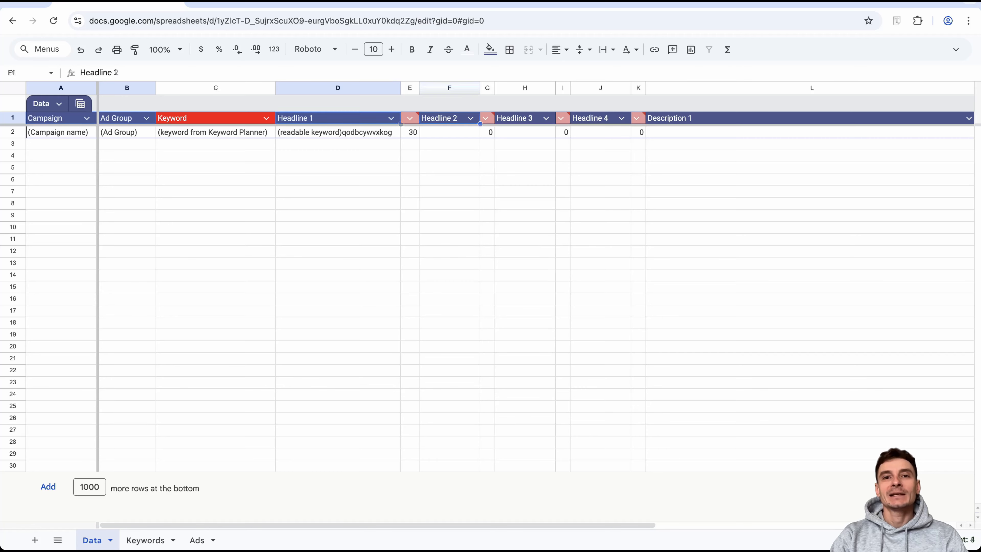
{"action": "left_click", "coordinate": [517, 118], "text": "super"}
{"action": "left_click", "coordinate": [591, 118], "text": "super"}
{"action": "left_click", "coordinate": [773, 118], "text": "super"}
{"action": "scroll", "coordinate": [502, 270], "scroll_direction": "right", "scroll_amount": 5}
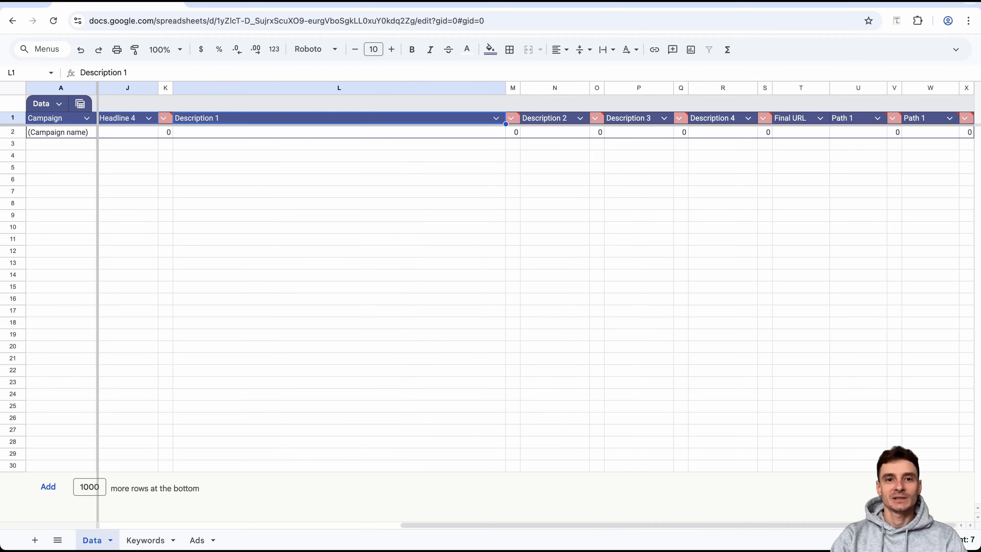
{"action": "left_click", "coordinate": [555, 118], "text": "super"}
{"action": "left_click", "coordinate": [633, 118], "text": "super"}
{"action": "left_click", "coordinate": [717, 118], "text": "super"}
{"action": "left_click", "coordinate": [793, 118], "text": "super"}
{"action": "left_click", "coordinate": [851, 119], "text": "super"}
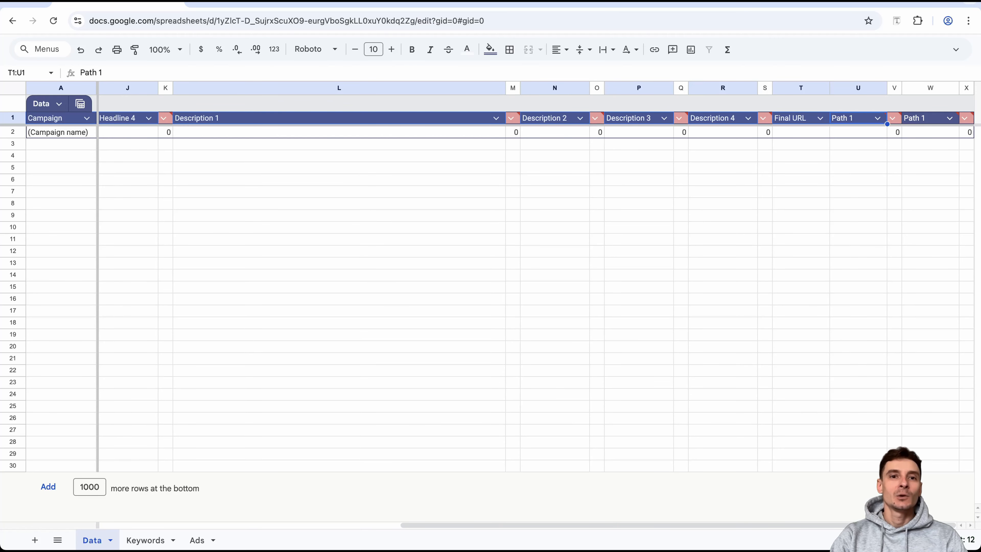
{"action": "left_click", "coordinate": [924, 118], "text": "super"}
{"action": "key", "text": "super+c"}
{"action": "left_click", "coordinate": [198, 540]}
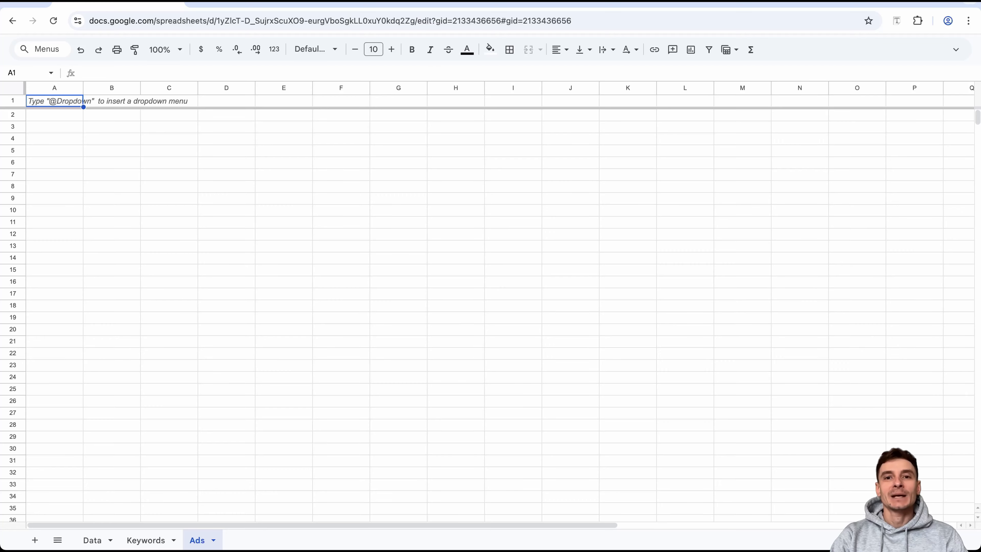
{"action": "key", "text": "super+v"}
- Reset the header row's text colour on the Ads sheet, fill it with light cornflower blue and make it bold
{"action": "left_click", "coordinate": [467, 50]}
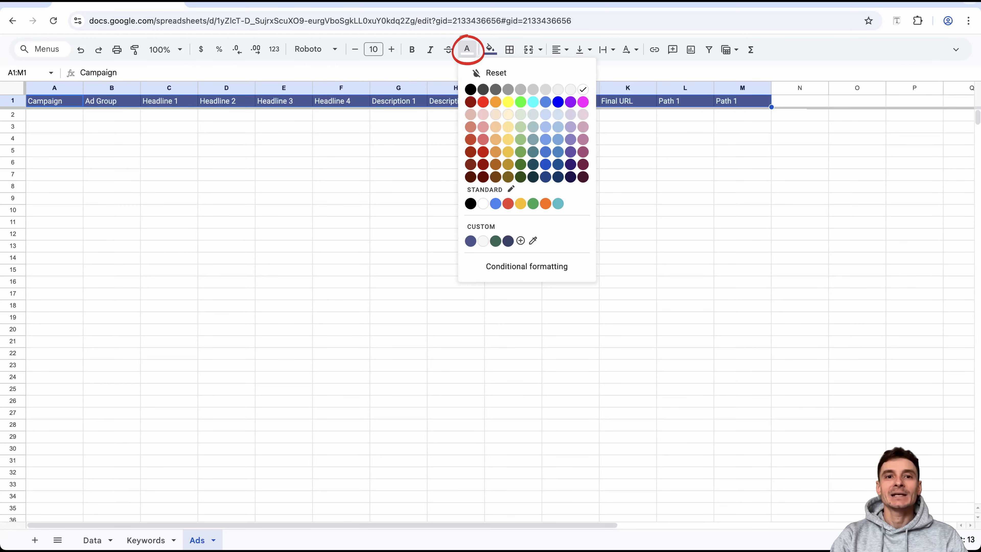
{"action": "left_click", "coordinate": [496, 73]}
{"action": "left_click", "coordinate": [489, 49]}
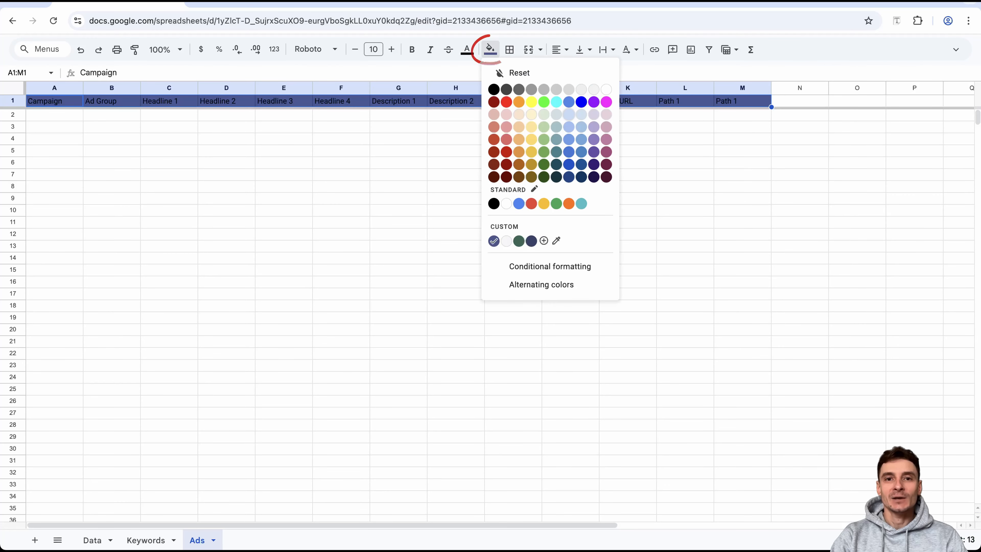
{"action": "left_click", "coordinate": [568, 114]}
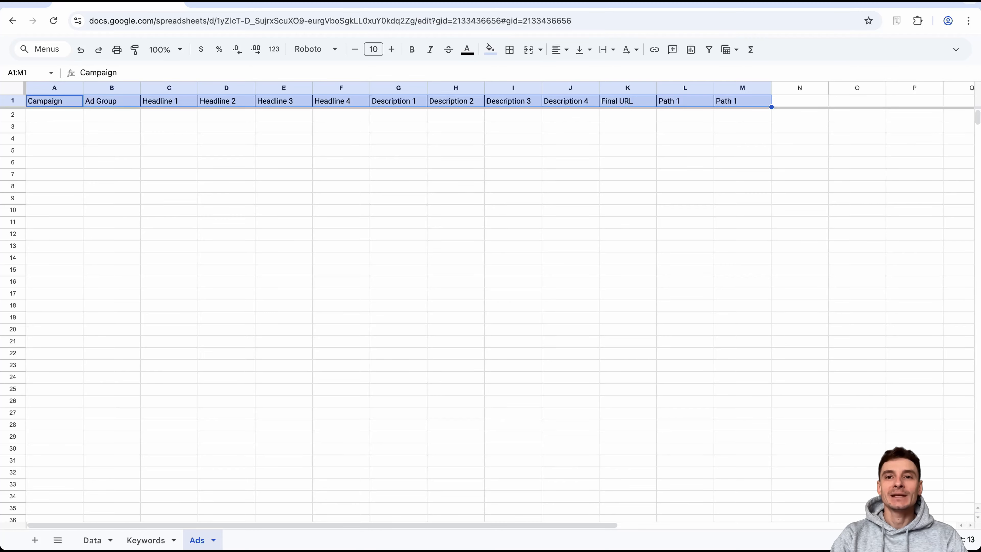
{"action": "key", "text": "super+b"}
- Delete the empty columns N through X from the Ads sheet
{"action": "left_click", "coordinate": [799, 88]}
{"action": "scroll", "coordinate": [500, 301], "scroll_direction": "right", "scroll_amount": 10}
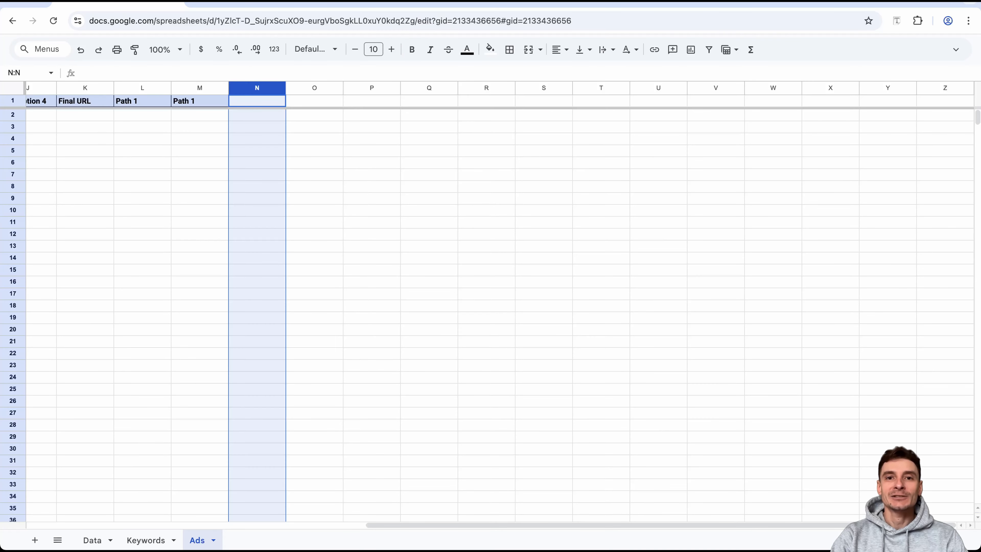
{"action": "left_click", "coordinate": [830, 88], "text": "shift"}
{"action": "right_click", "coordinate": [849, 90]}
{"action": "left_click", "coordinate": [718, 223]}
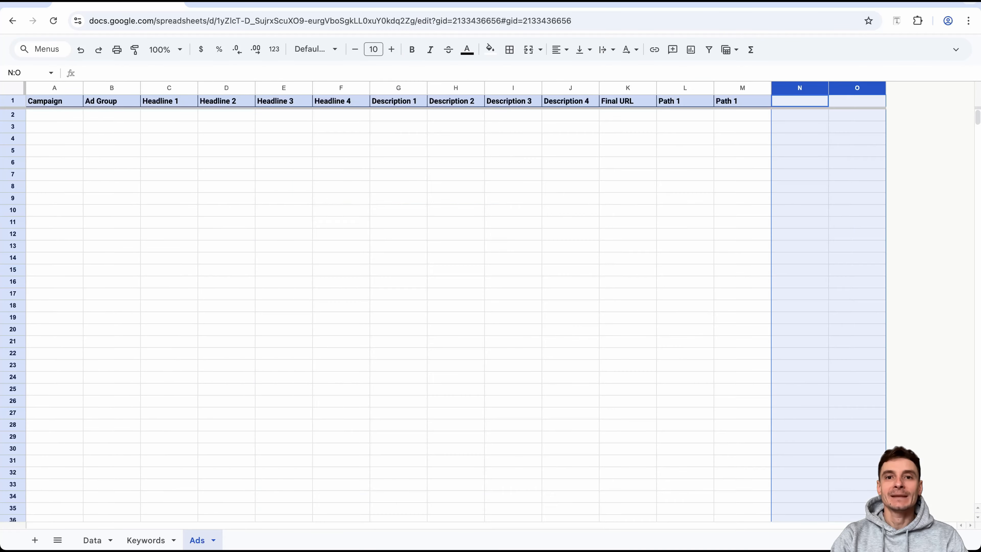
- Insert a column after Headline 1, head it "Headline 1 position" and widen it to fit the header
{"action": "left_click", "coordinate": [168, 88]}
{"action": "right_click", "coordinate": [162, 88]}
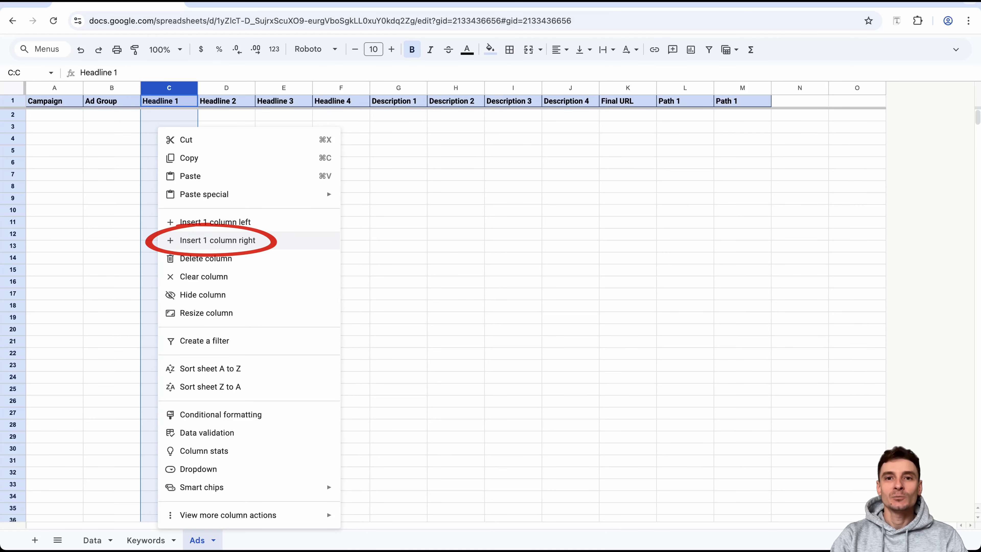
{"action": "left_click", "coordinate": [218, 241]}
{"action": "double_click", "coordinate": [227, 101]}
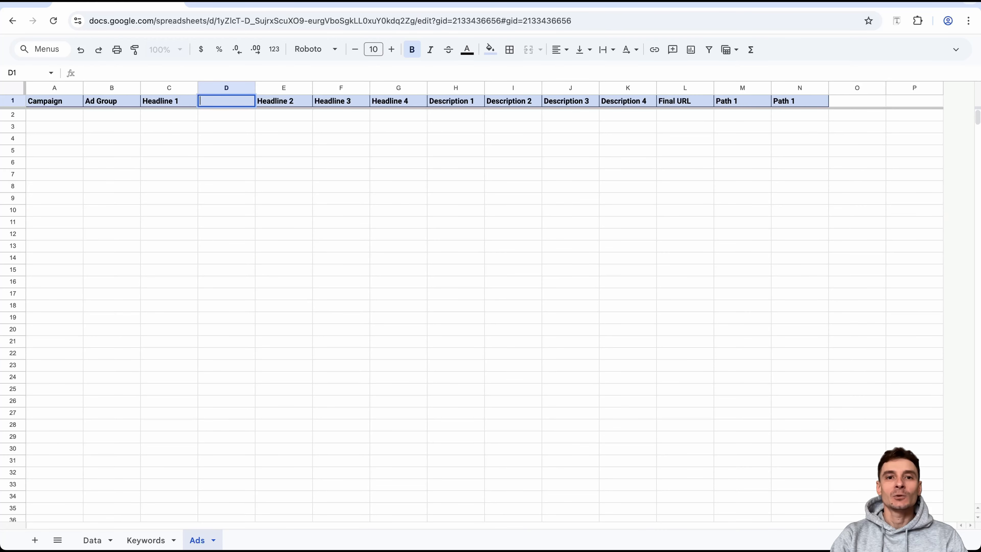
{"action": "type", "text": "Headline 1 position"}
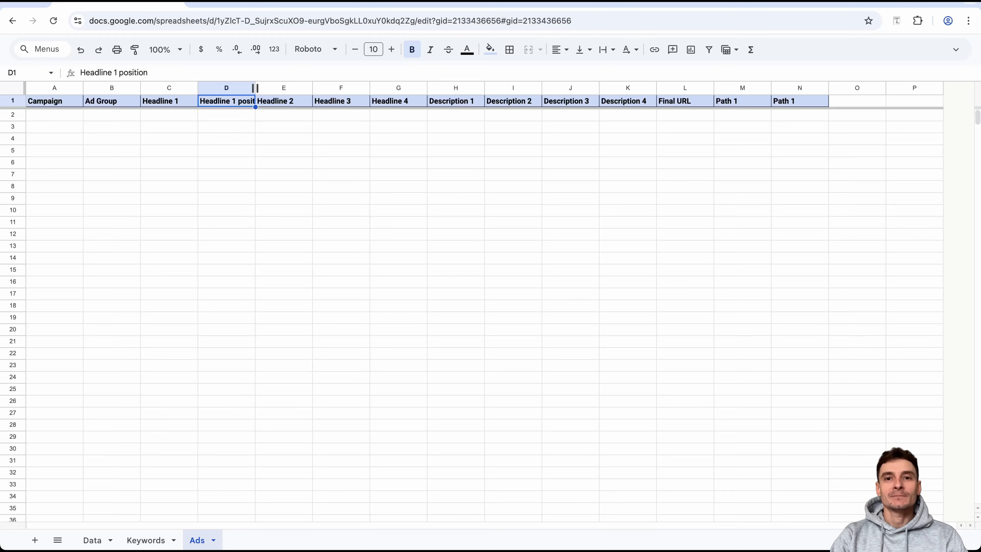
{"action": "left_click_drag", "start_coordinate": [255, 88], "coordinate": [268, 87]}
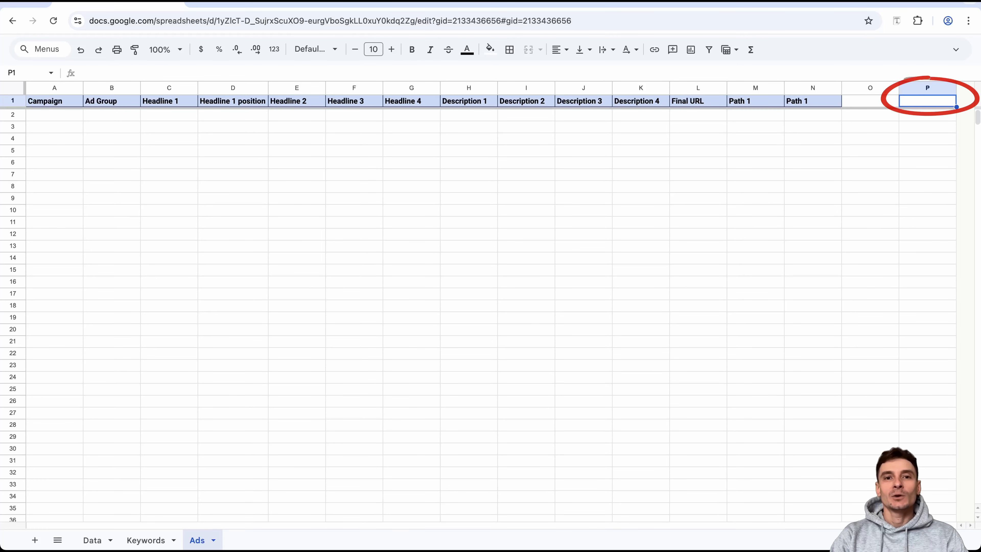
- Enter 1 in cell P1 and fill D2 under Headline 1 position with the row-locked reference =P$1
{"action": "type", "text": "1"}
{"action": "key", "text": "Tab"}
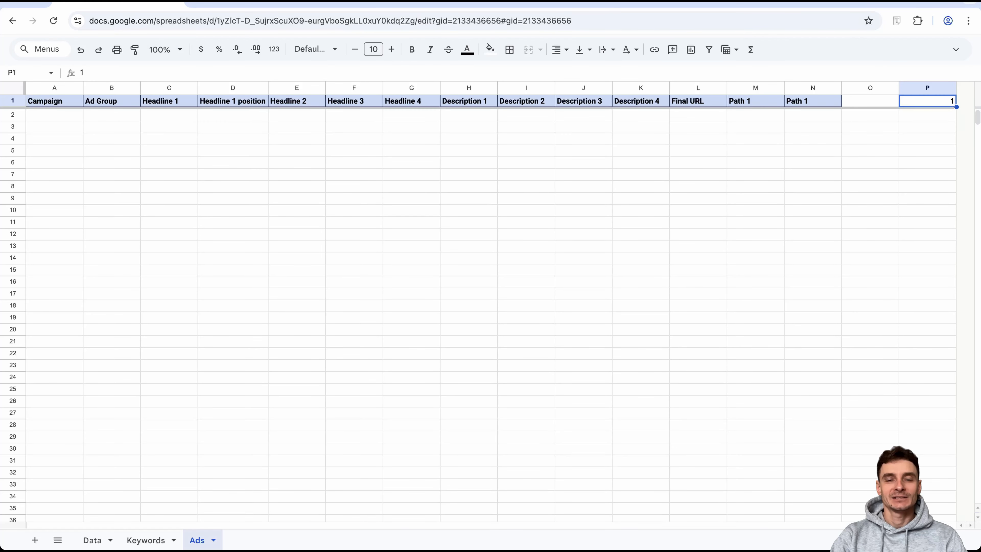
{"action": "left_click", "coordinate": [233, 115]}
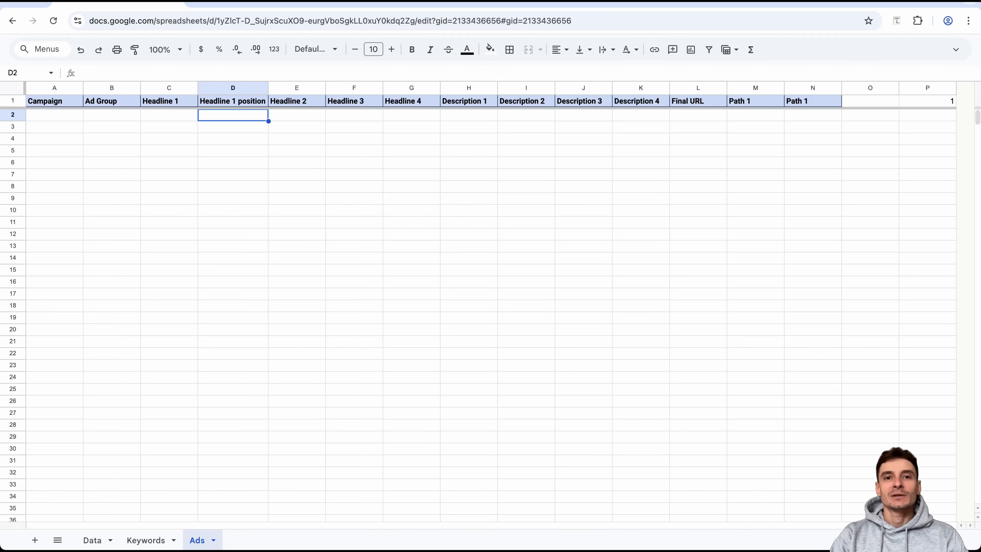
{"action": "type", "text": "="}
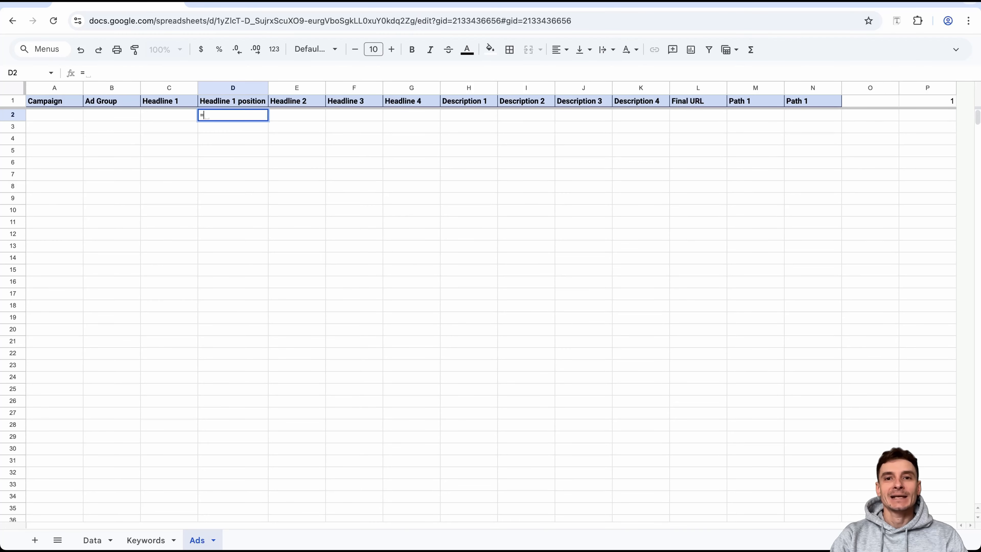
{"action": "left_click", "coordinate": [927, 102]}
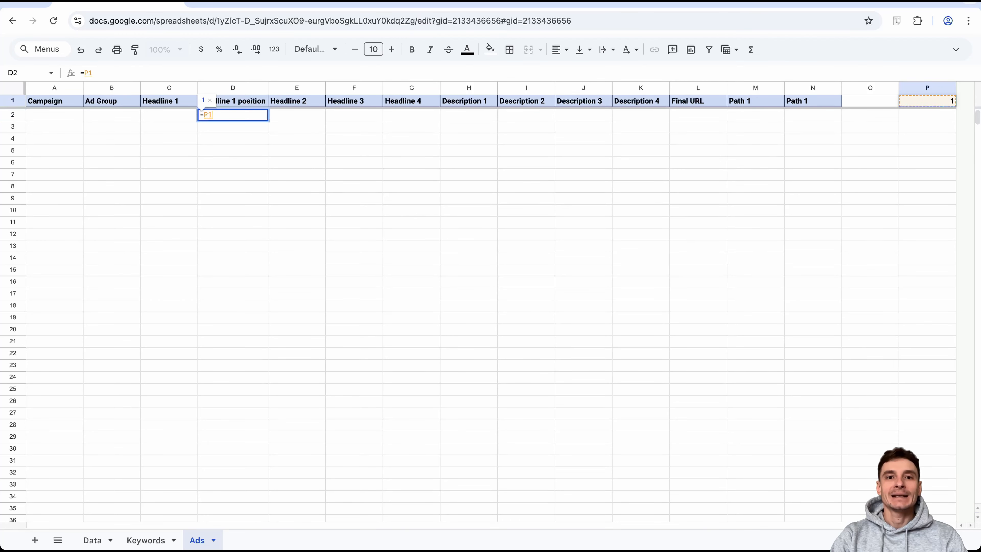
{"action": "left_click", "coordinate": [88, 73]}
{"action": "type", "text": "$"}
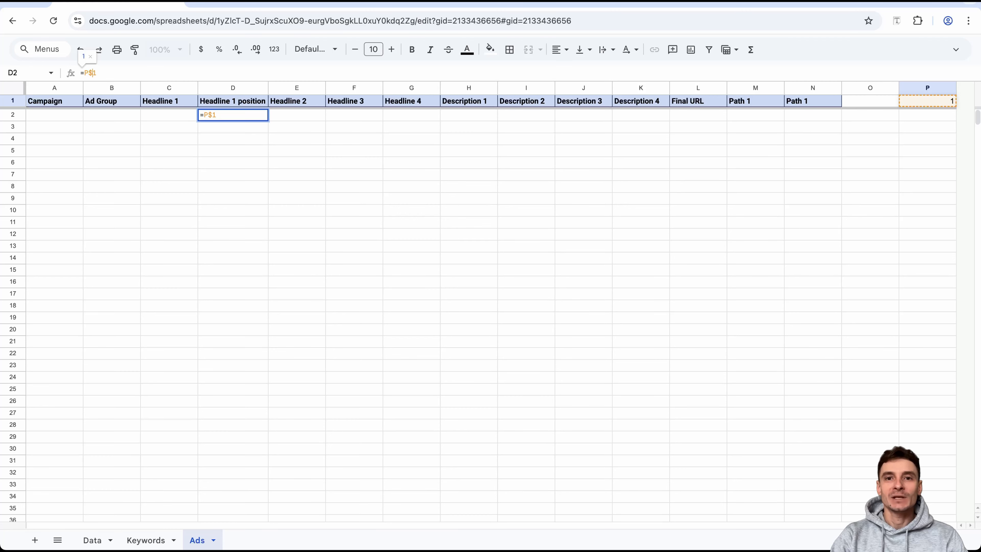
{"action": "key", "text": "Return"}
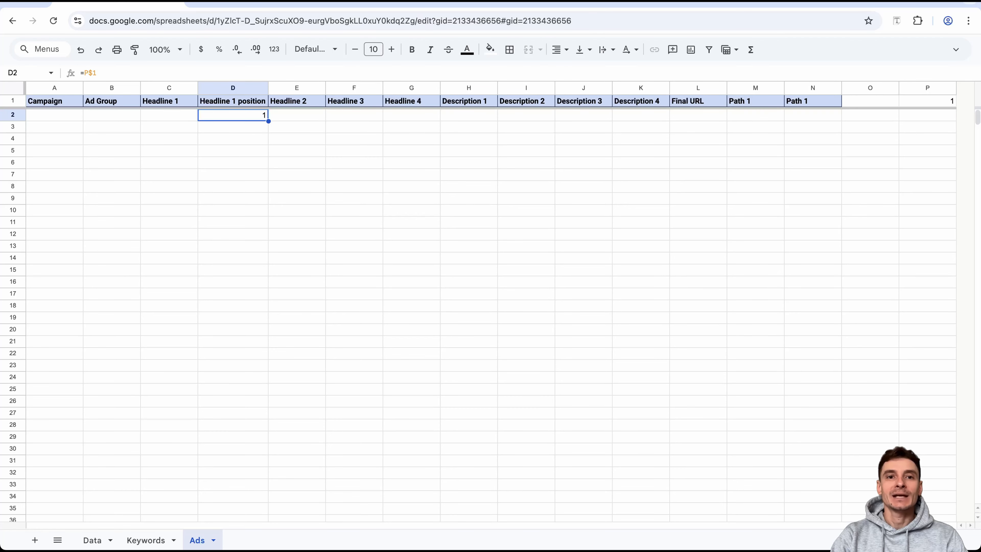
- Copy the D2 formula down through D10 and undo the fill
{"action": "left_click_drag", "start_coordinate": [268, 122], "coordinate": [268, 211]}
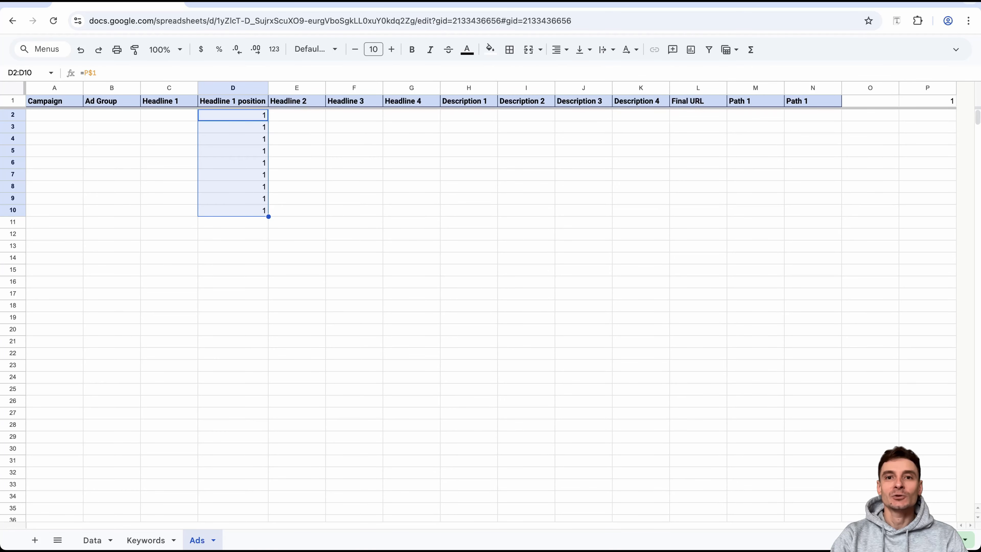
{"action": "key", "text": "ctrl+z"}
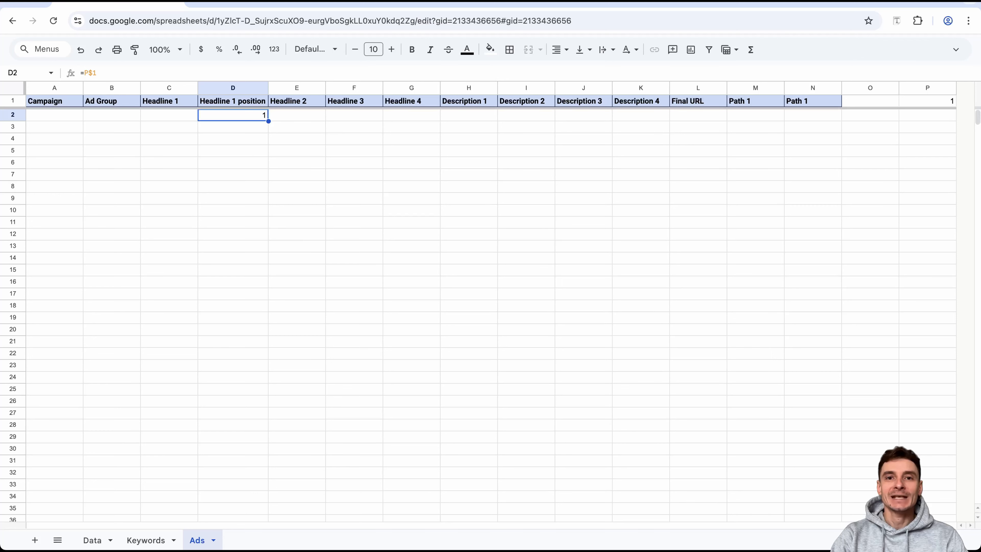
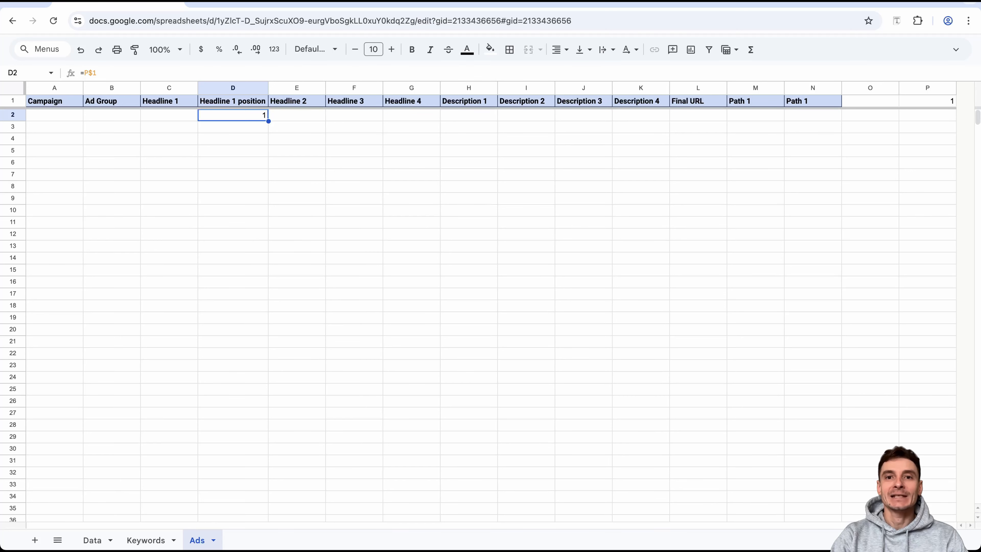
- Link cell A2 of the Ads sheet to the Data table's Campaign column with =Data[Campaign]
{"action": "left_click", "coordinate": [54, 115]}
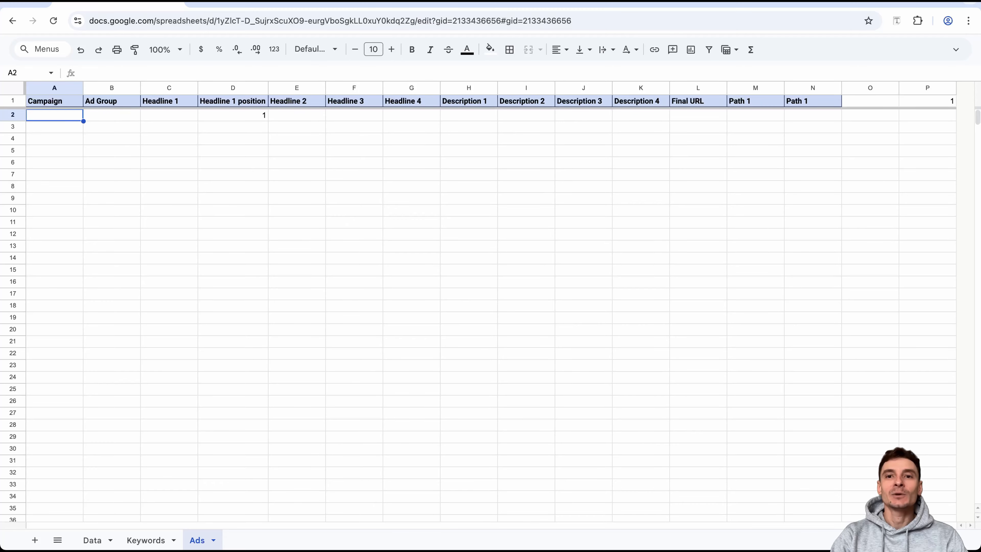
{"action": "type", "text": "="}
{"action": "left_click", "coordinate": [92, 540]}
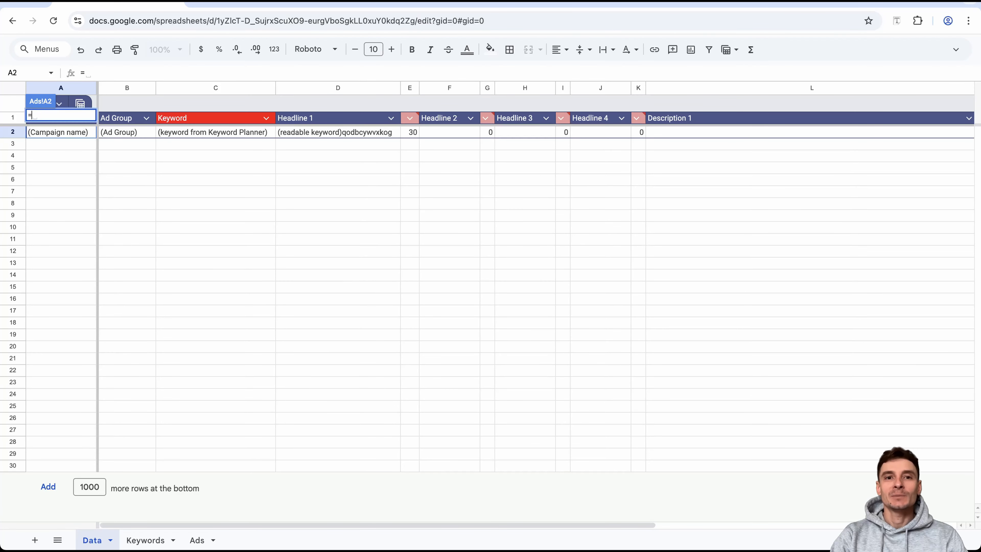
{"action": "left_click", "coordinate": [61, 132]}
{"action": "key", "text": "Return"}
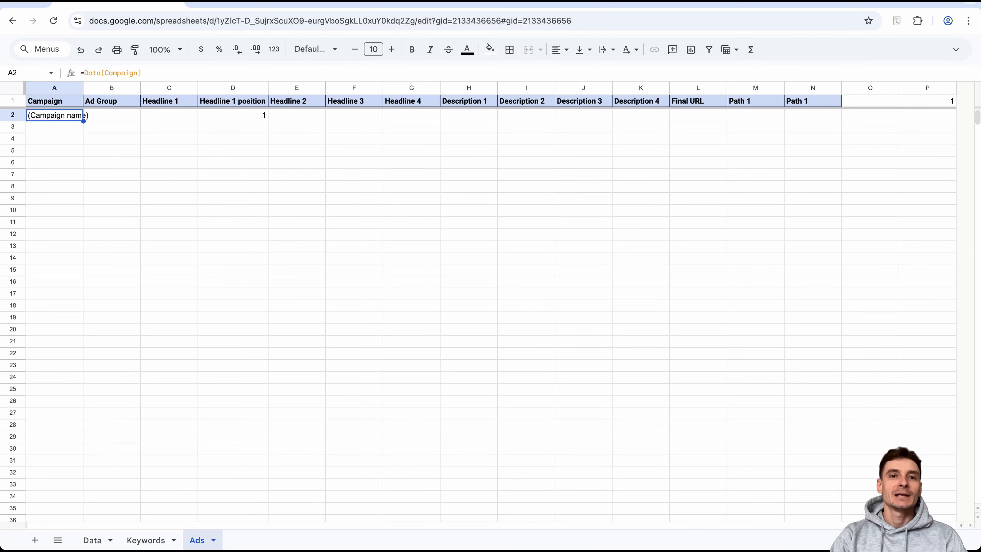
- Link cell B2 of the Ads sheet to the Data table's Ad Group column with =Data[Ad Group]
{"action": "left_click", "coordinate": [92, 115]}
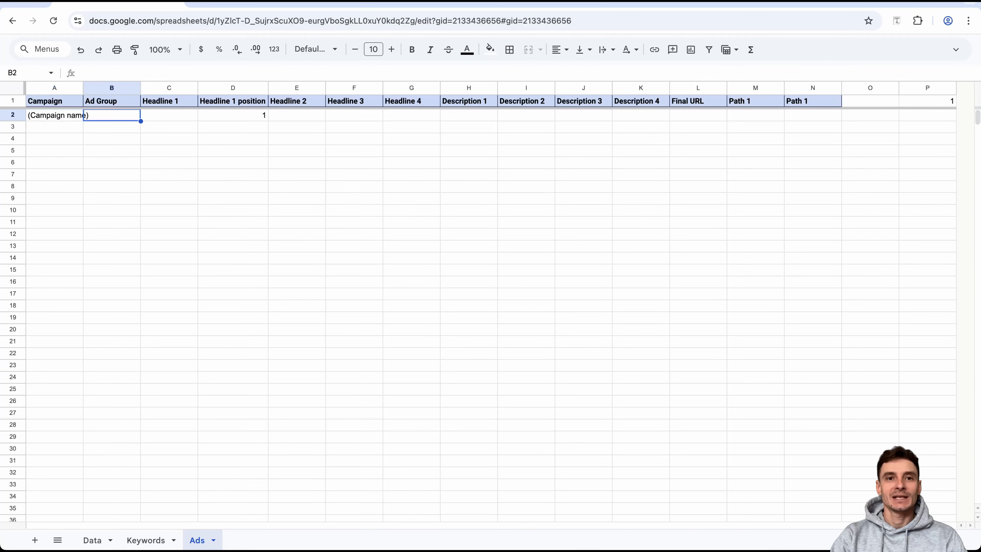
{"action": "type", "text": "="}
{"action": "left_click", "coordinate": [92, 540]}
{"action": "left_click", "coordinate": [127, 132]}
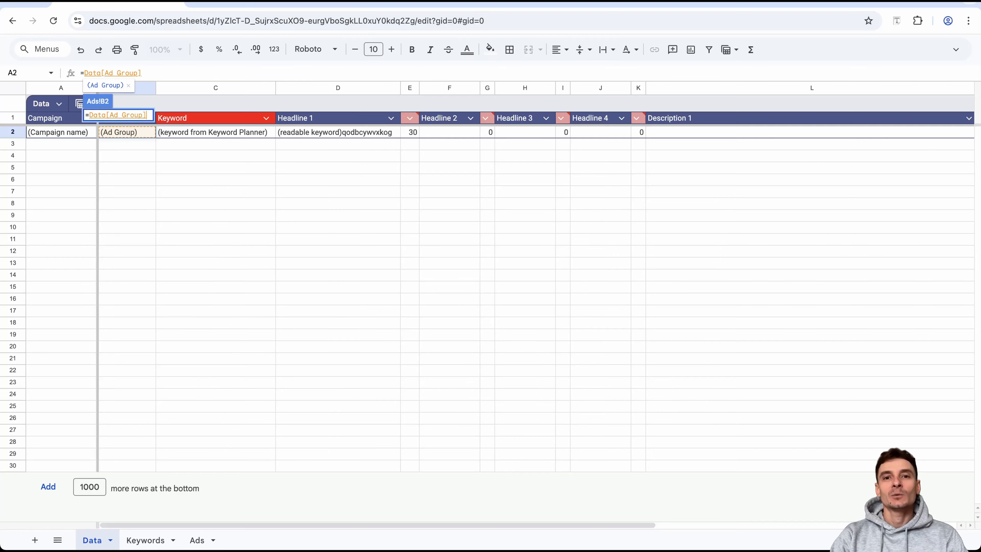
{"action": "key", "text": "Tab"}
- Link cell C2 of the Ads sheet to the Data table's Headline 1 column with =Data[Headline 1]
{"action": "type", "text": "="}
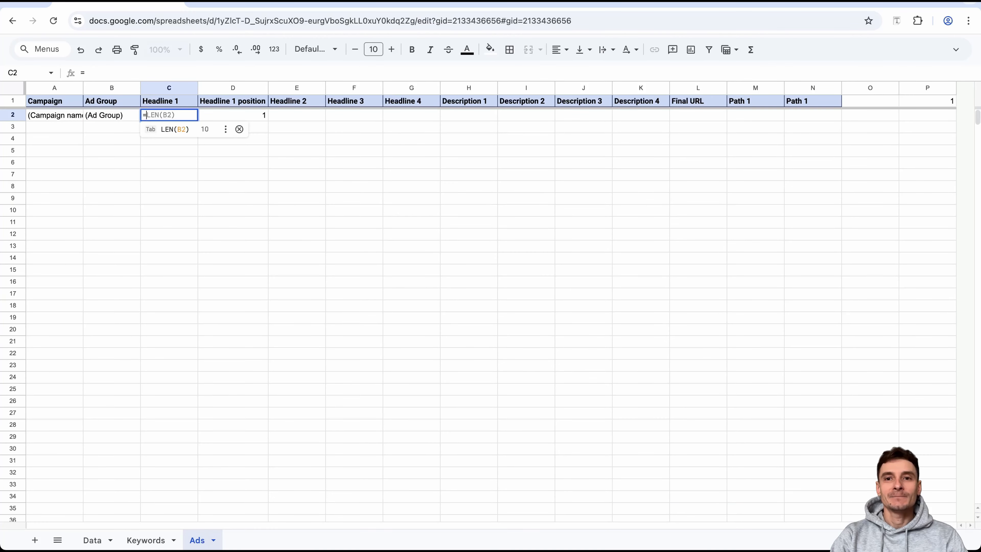
{"action": "left_click", "coordinate": [92, 539]}
{"action": "left_click", "coordinate": [336, 132]}
{"action": "key", "text": "Return"}
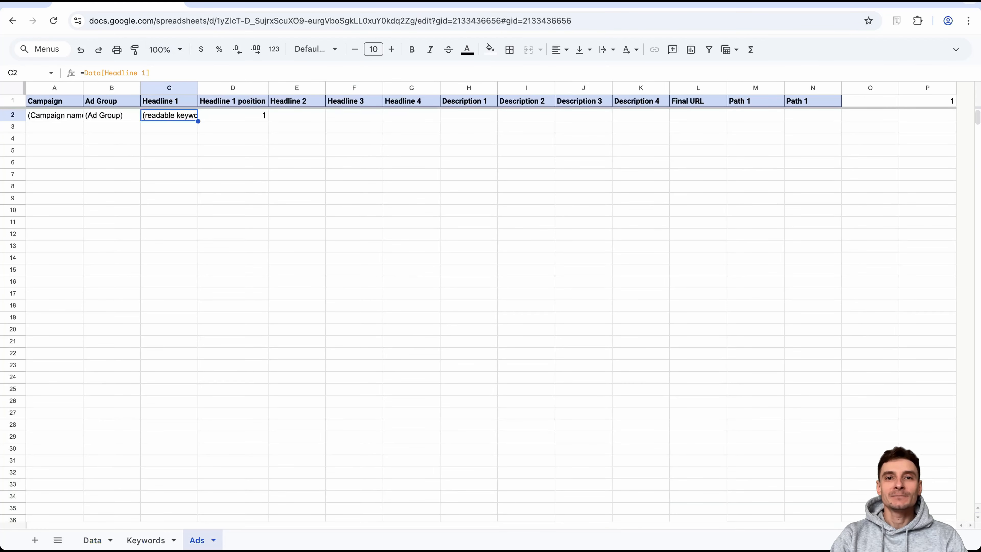
- Link cell E2 of the Ads sheet to the Data table's Headline 2 column with =Data[Headline 2]
{"action": "left_click", "coordinate": [297, 115]}
{"action": "type", "text": "="}
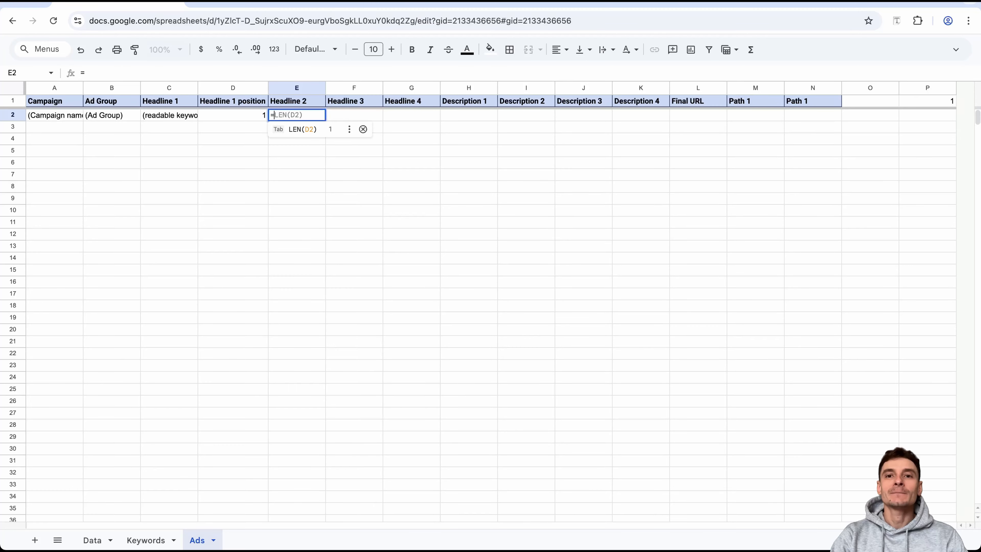
{"action": "left_click", "coordinate": [92, 540]}
{"action": "left_click", "coordinate": [449, 132]}
{"action": "key", "text": "Tab"}
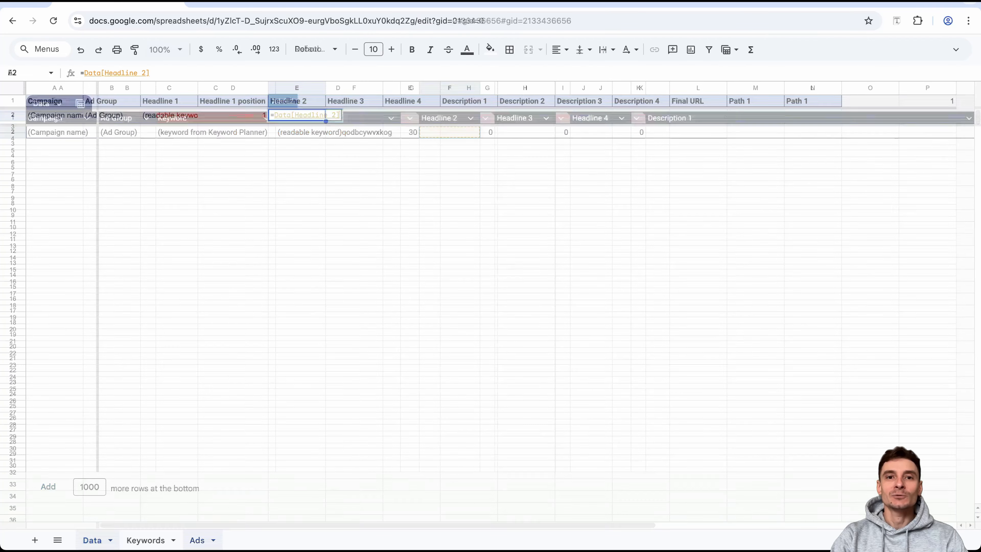
- Link cell F2 of the Ads sheet to the Data table's Headline 3 column with =Data[Headline 3]
{"action": "type", "text": "="}
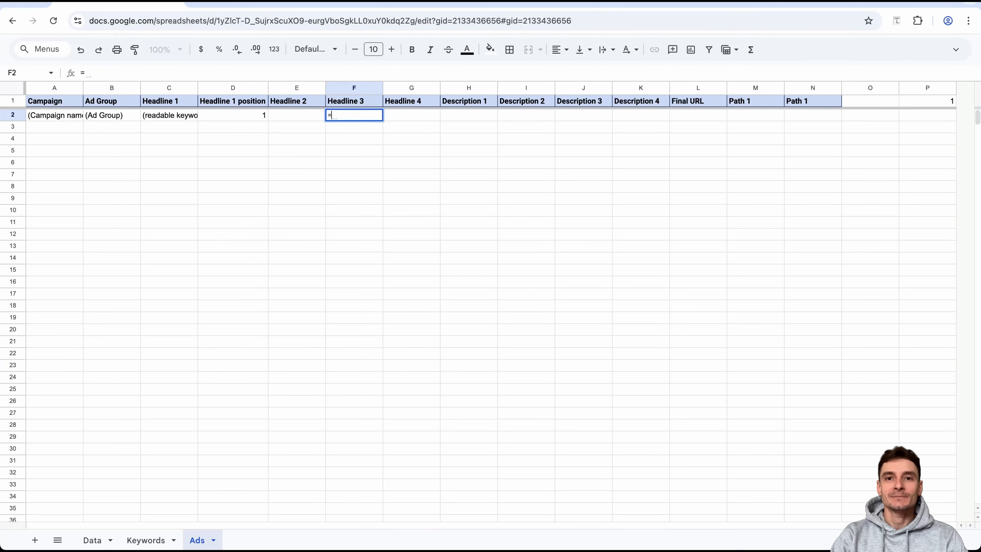
{"action": "left_click", "coordinate": [93, 540]}
{"action": "left_click", "coordinate": [524, 132]}
{"action": "key", "text": "Return"}
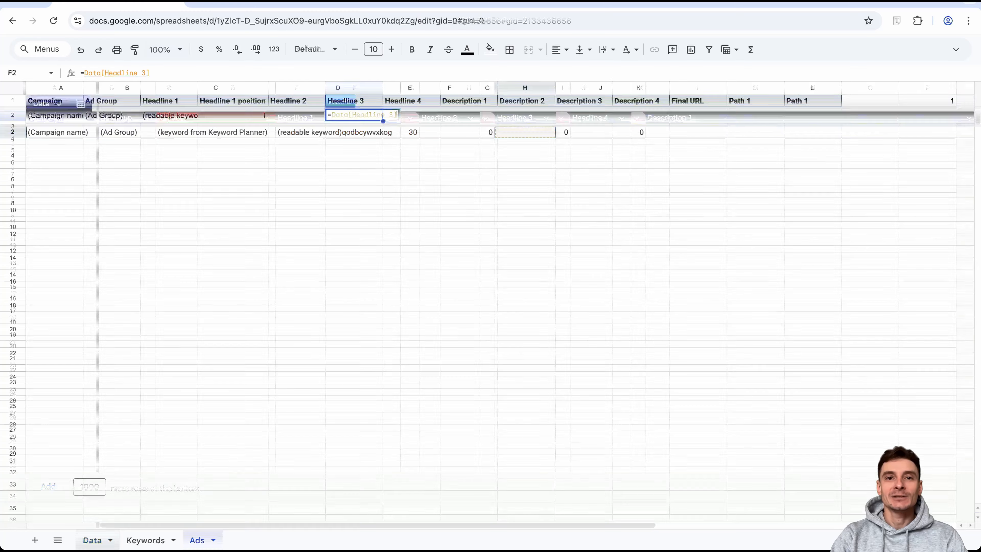
- Link cell G2 of the Ads sheet to the Data table's Headline 4 column with =Data[Headline 4]
{"action": "key", "text": "Right"}
{"action": "type", "text": "="}
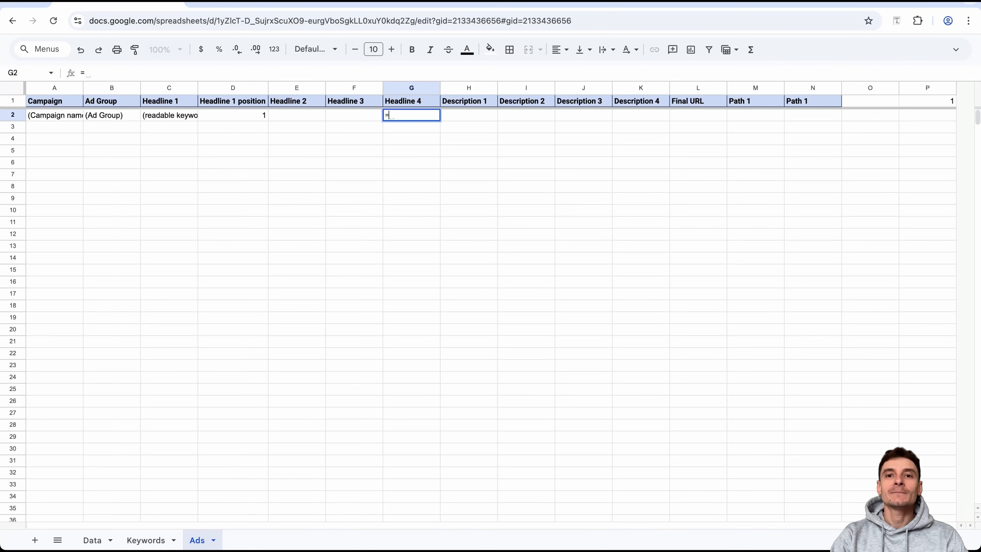
{"action": "left_click", "coordinate": [92, 540]}
{"action": "left_click", "coordinate": [600, 132]}
{"action": "key", "text": "Return"}
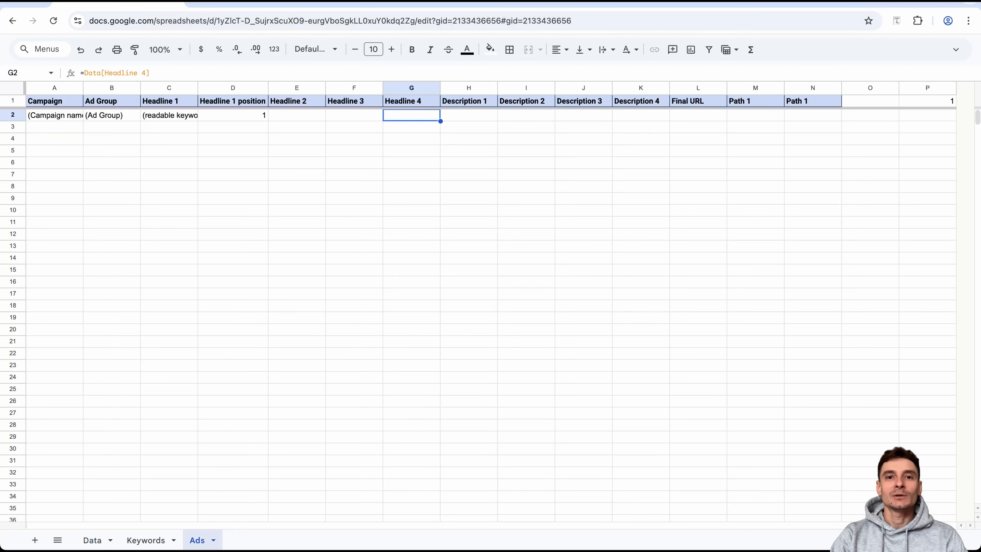
- Link cell H2 of the Ads sheet to the Data table's Description 1 column with =Data[Description 1]
{"action": "key", "text": "Right"}
{"action": "type", "text": "="}
{"action": "left_click", "coordinate": [92, 540]}
{"action": "left_click", "coordinate": [811, 132]}
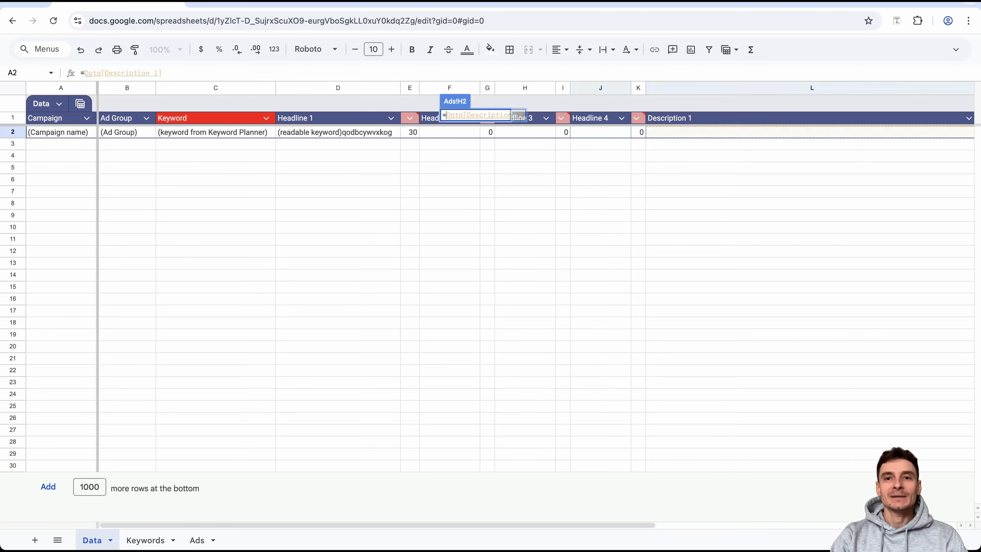
{"action": "key", "text": "Return"}
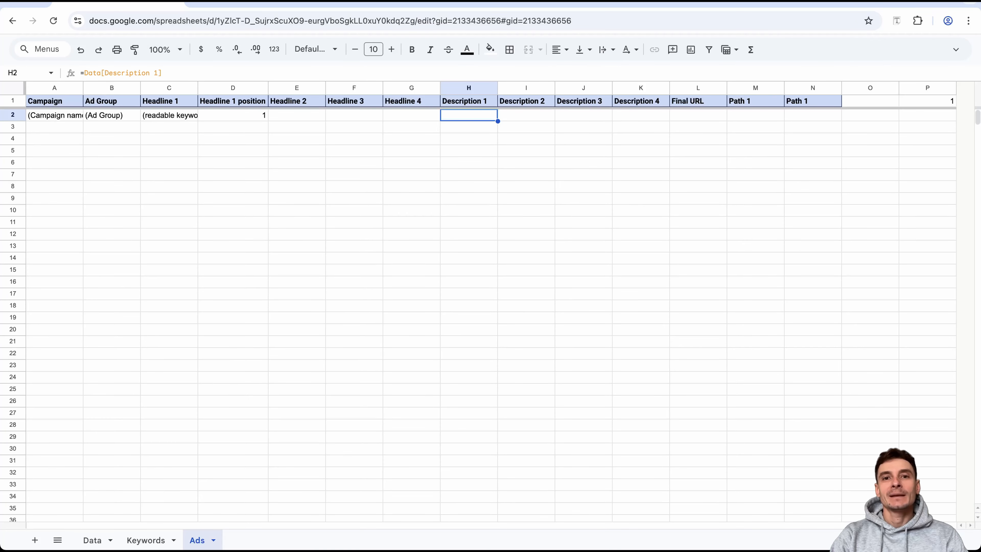
- Link cell I2 of the Ads sheet to the Data table's Description 2 column with =Data[Description 2]
{"action": "key", "text": "Right"}
{"action": "type", "text": "="}
{"action": "left_click", "coordinate": [92, 539]}
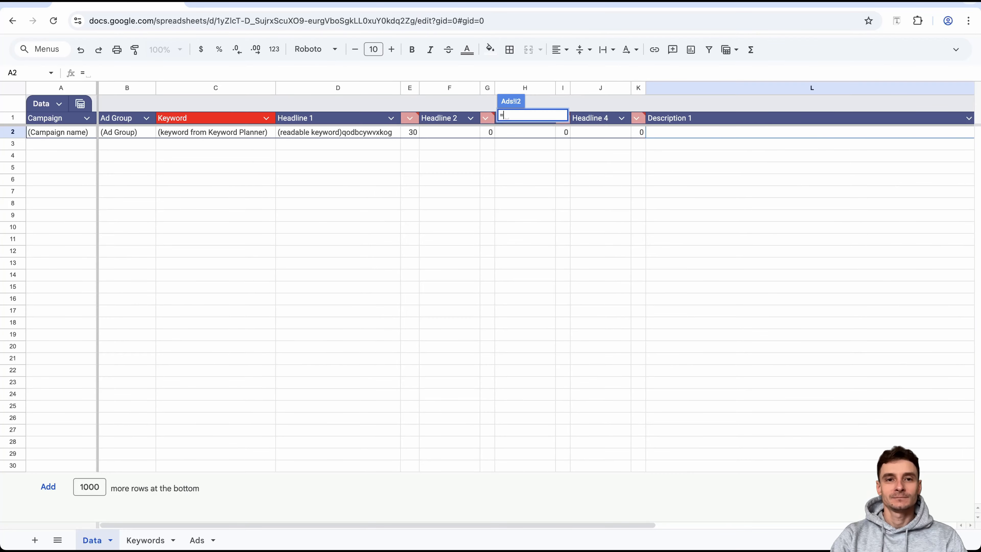
{"action": "scroll", "coordinate": [502, 270], "scroll_direction": "right", "scroll_amount": 5}
{"action": "left_click", "coordinate": [632, 132]}
{"action": "key", "text": "Return"}
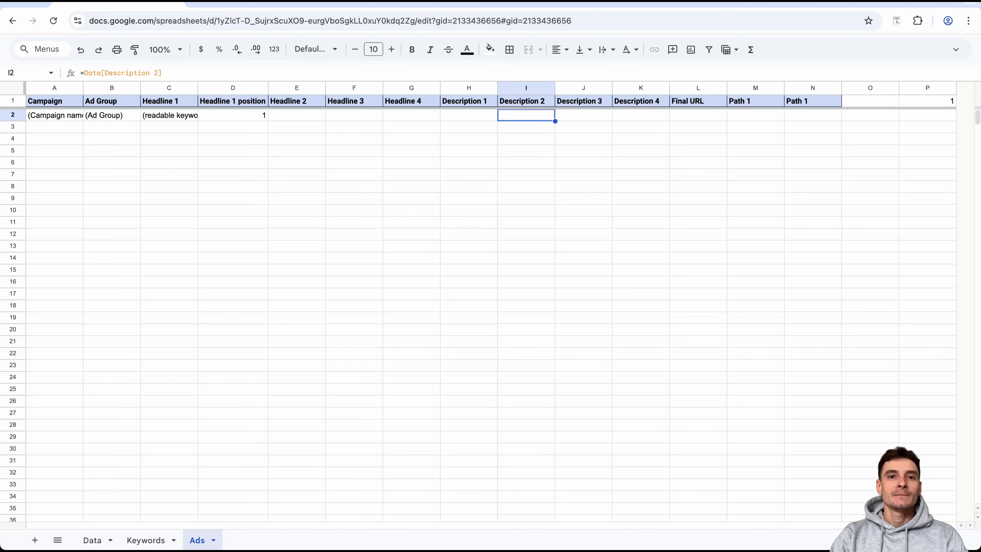
- Link cell J2 of the Ads sheet to the Data table's Description 3 column with =Data[Description 3]
{"action": "key", "text": "Right"}
{"action": "type", "text": "="}
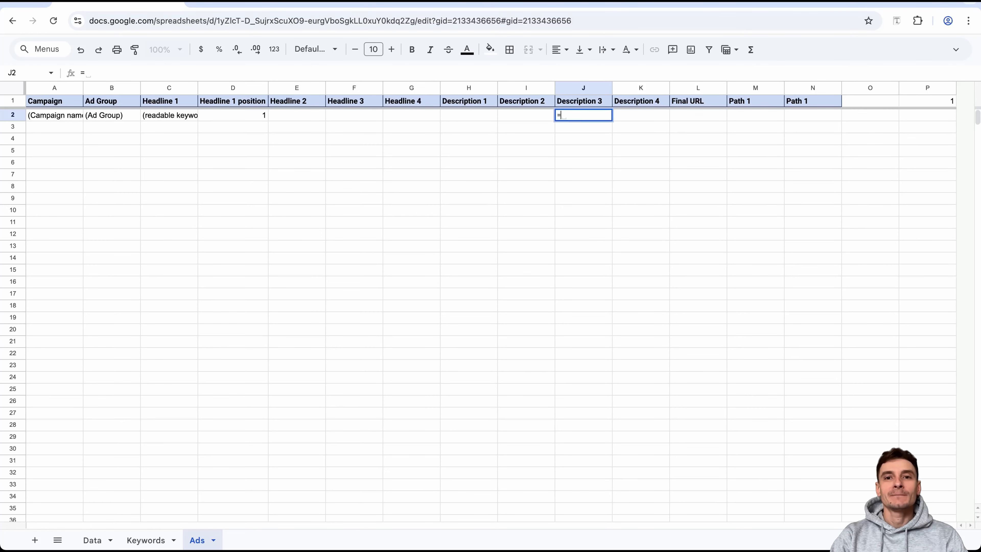
{"action": "left_click", "coordinate": [92, 540]}
{"action": "left_click", "coordinate": [716, 132]}
{"action": "key", "text": "Return"}
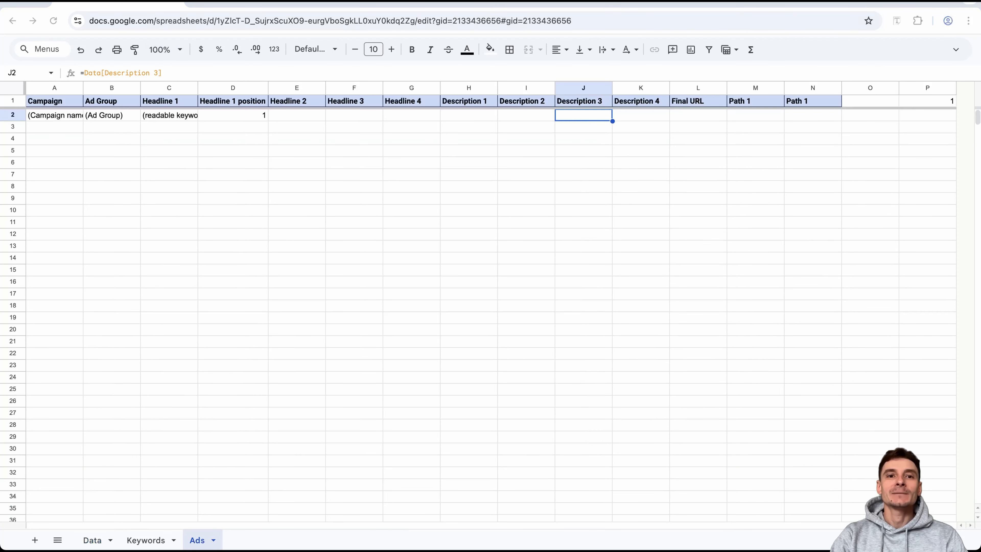
- Link cell K2 of the Ads sheet to the Data table's Description 4 column with =Data[Description 4]
{"action": "key", "text": "Right"}
{"action": "type", "text": "="}
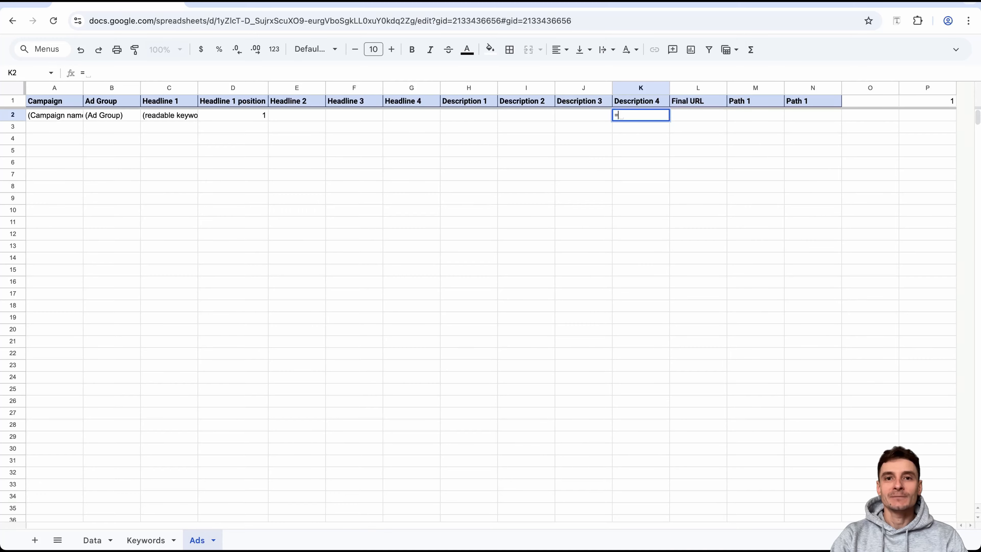
{"action": "left_click", "coordinate": [92, 540]}
{"action": "left_click", "coordinate": [800, 132]}
{"action": "key", "text": "Return"}
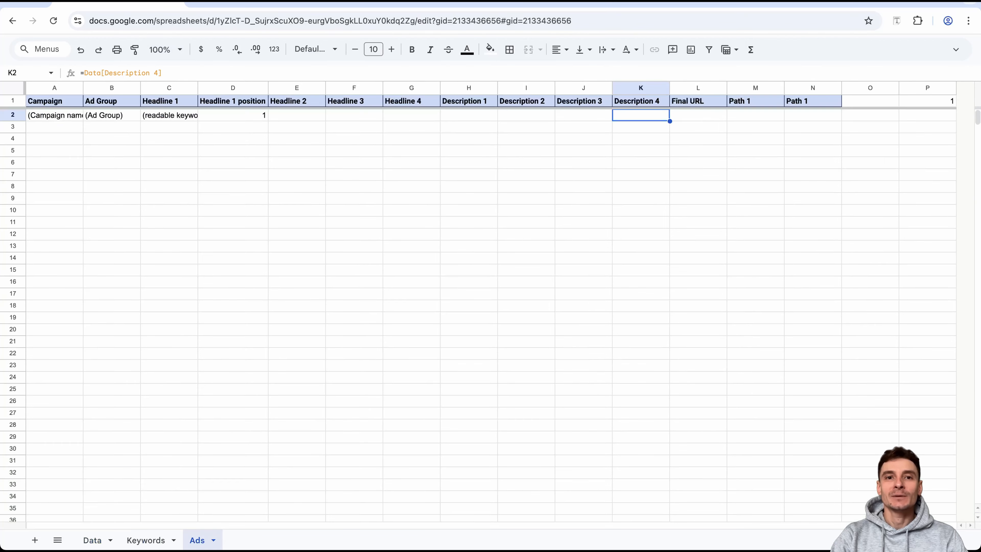
- Link cell L2 of the Ads sheet to the Data table's Final URL column with =Data[Final URL]
{"action": "key", "text": "Right"}
{"action": "type", "text": "="}
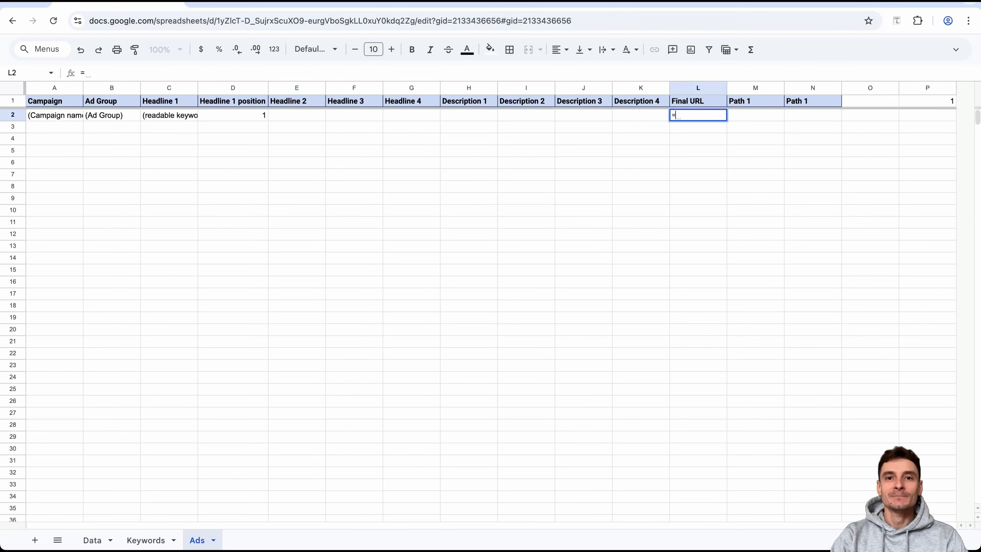
{"action": "left_click", "coordinate": [92, 540]}
{"action": "left_click", "coordinate": [877, 132]}
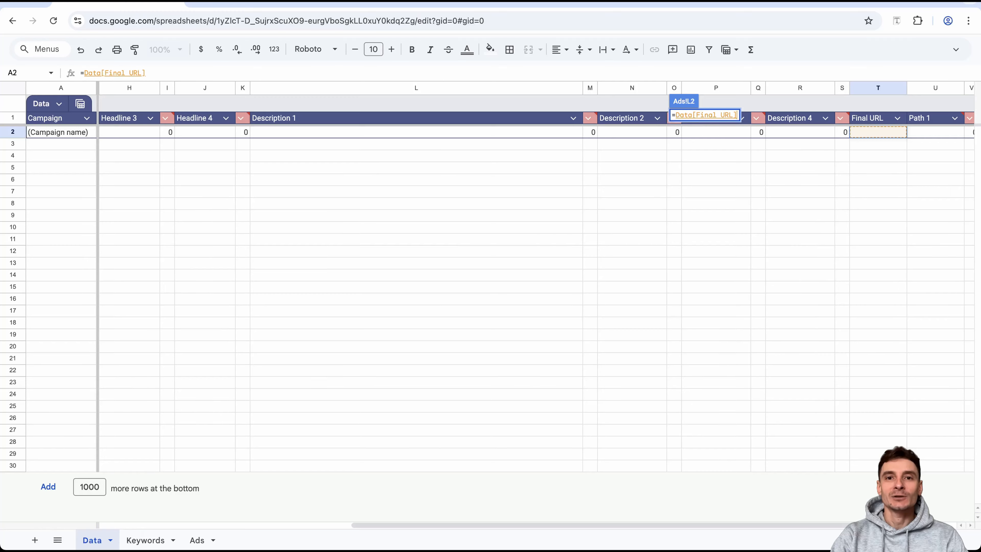
{"action": "key", "text": "Return"}
{"action": "key", "text": "Right"}
{"action": "type", "text": "="}
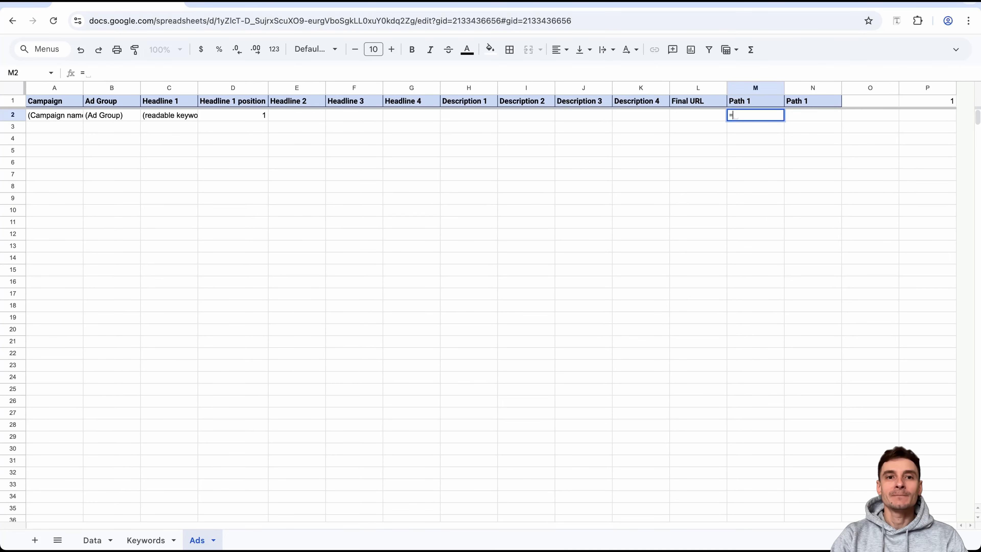
{"action": "left_click", "coordinate": [92, 539]}
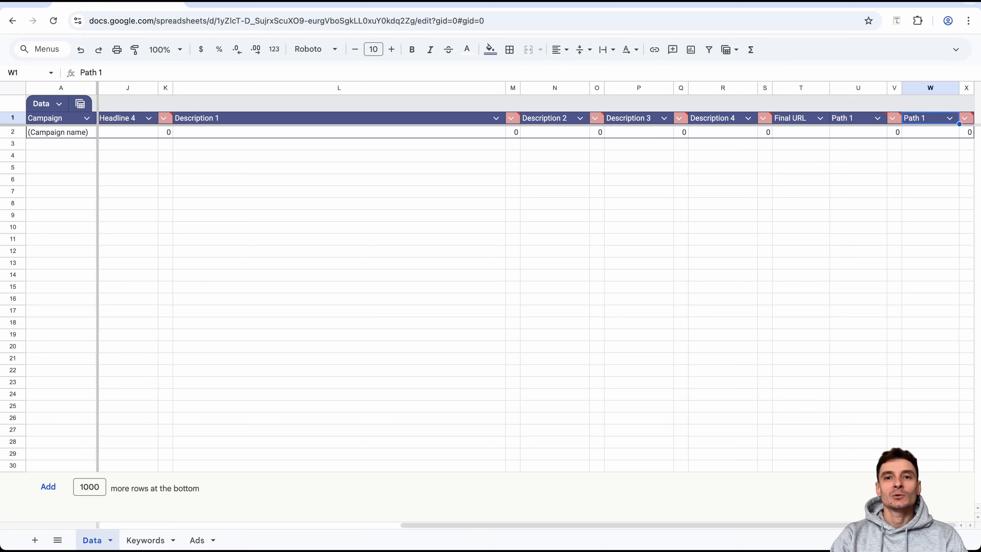
- Rename the duplicate Path 1 header in cell W1 of the Data table to Path 2
{"action": "key", "text": "Return"}
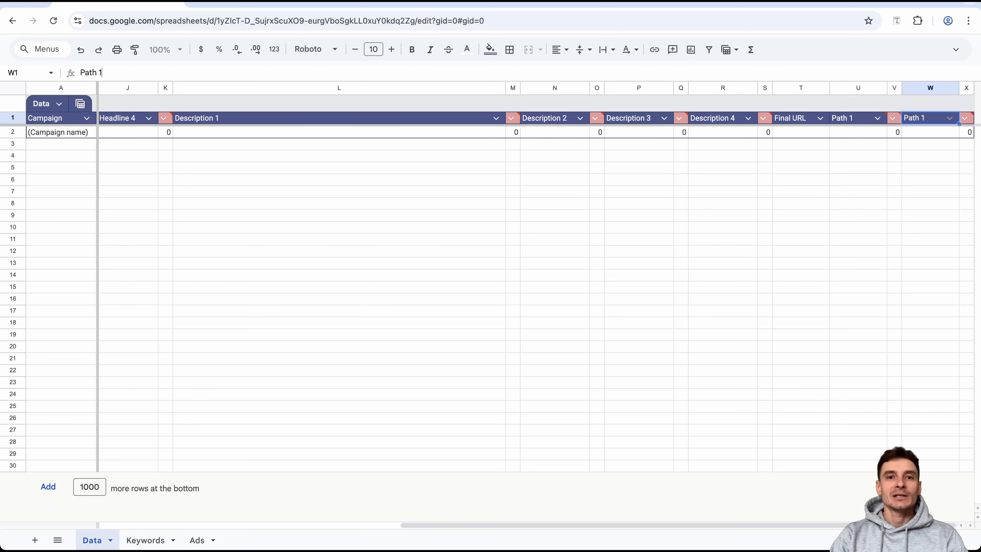
{"action": "key", "text": "BackSpace"}
{"action": "type", "text": "2"}
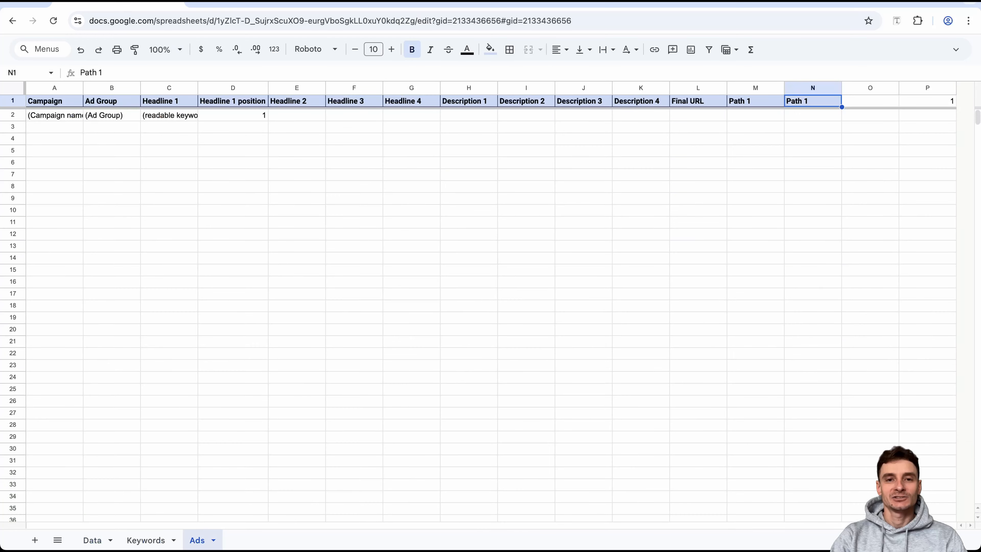
- Correct the duplicate Path 1 header in cell N1 of the Ads sheet to Path 2
{"action": "key", "text": "Return"}
{"action": "key", "text": "BackSpace"}
{"action": "type", "text": "2"}
{"action": "key", "text": "Return"}
- Link cell M2 of the Ads sheet to the Data table's Path 1 column with =Data[Path 1]
{"action": "left_click", "coordinate": [755, 116]}
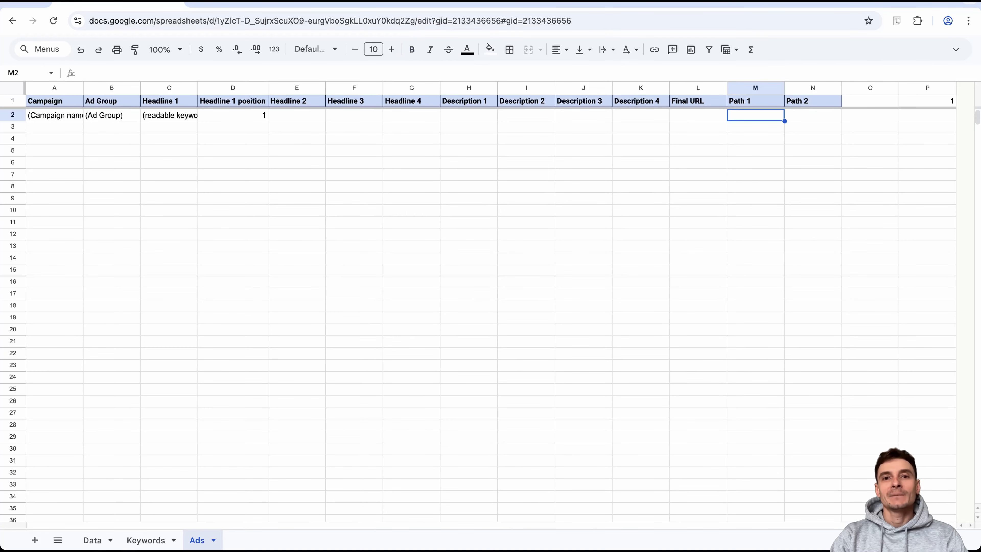
{"action": "type", "text": "="}
{"action": "left_click", "coordinate": [93, 540]}
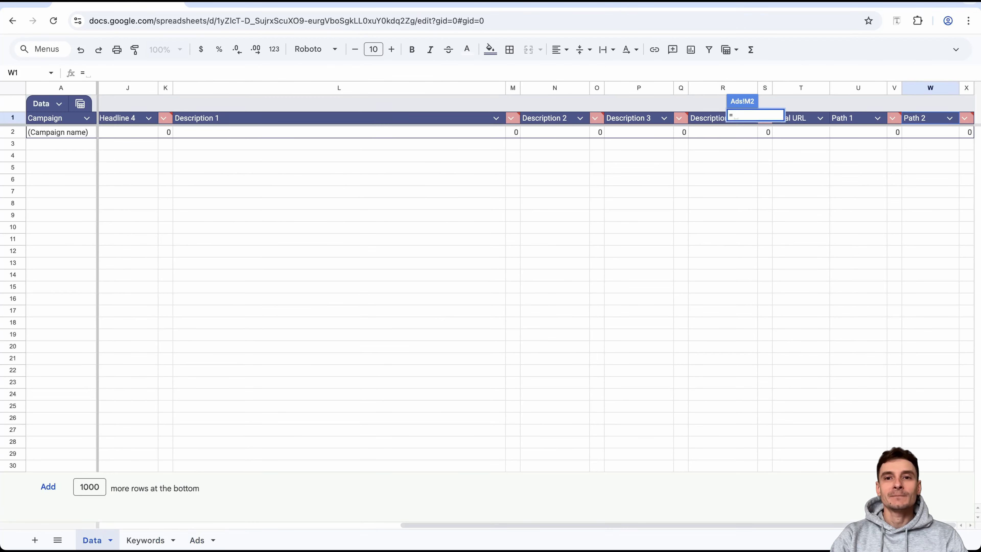
{"action": "left_click", "coordinate": [858, 132]}
{"action": "key", "text": "Return"}
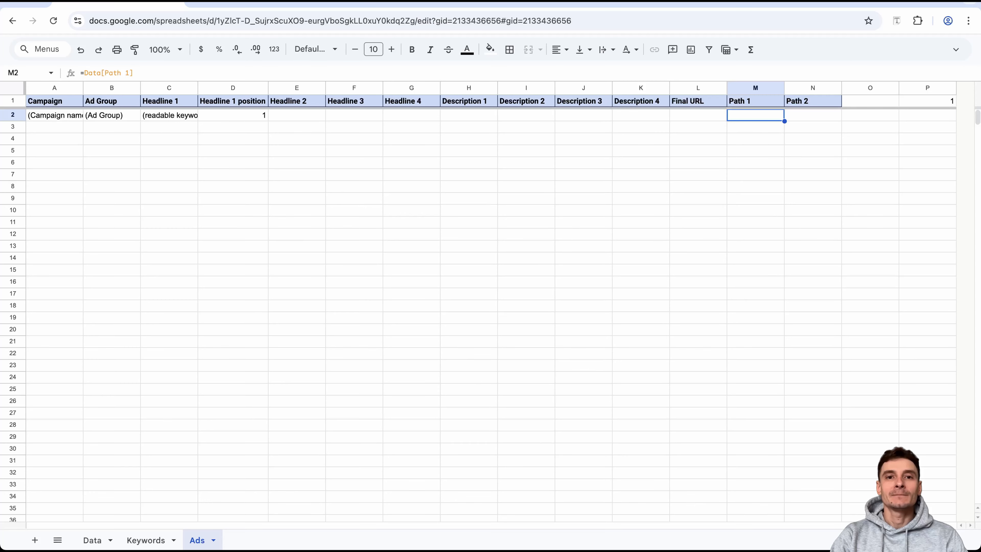
- Link cell N2 of the Ads sheet to the Data table's Path 2 column with =Data[Path 2]
{"action": "left_click", "coordinate": [813, 115]}
{"action": "type", "text": "="}
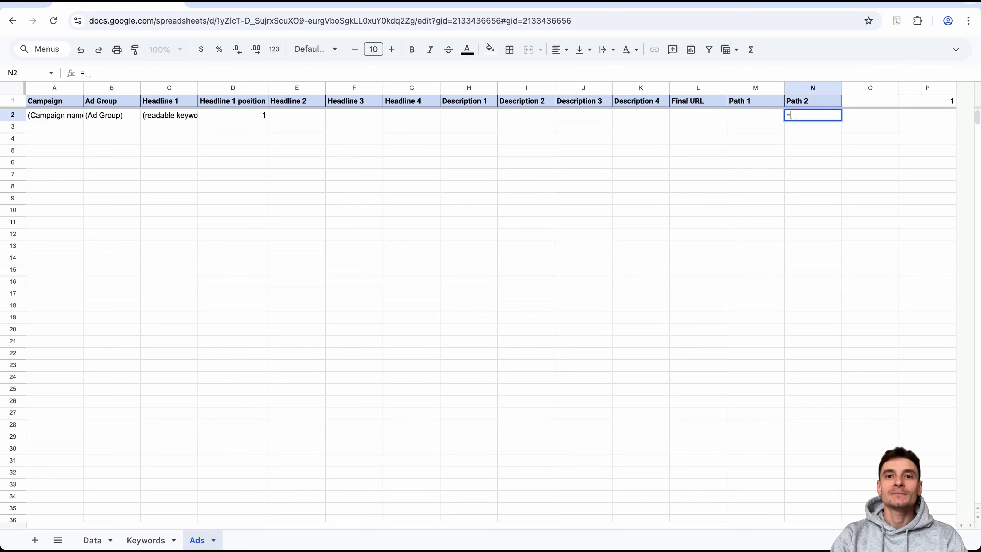
{"action": "left_click", "coordinate": [92, 540]}
{"action": "left_click", "coordinate": [930, 117]}
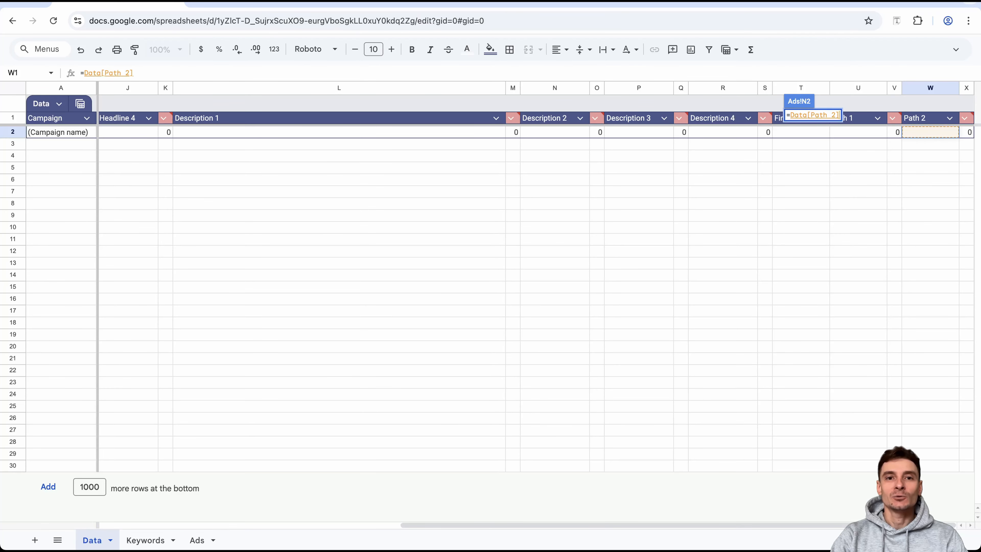
{"action": "key", "text": "Return"}
{"action": "left_click", "coordinate": [54, 101]}
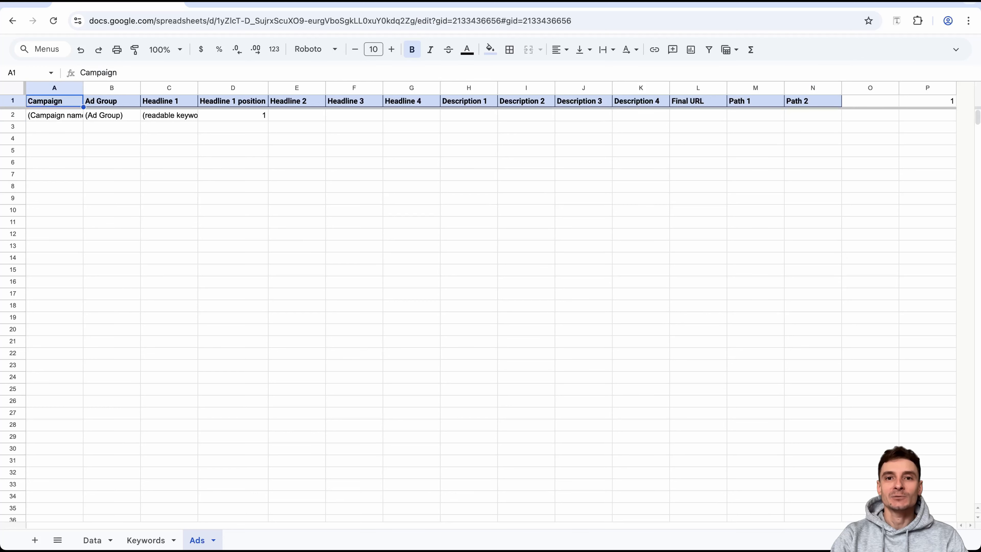